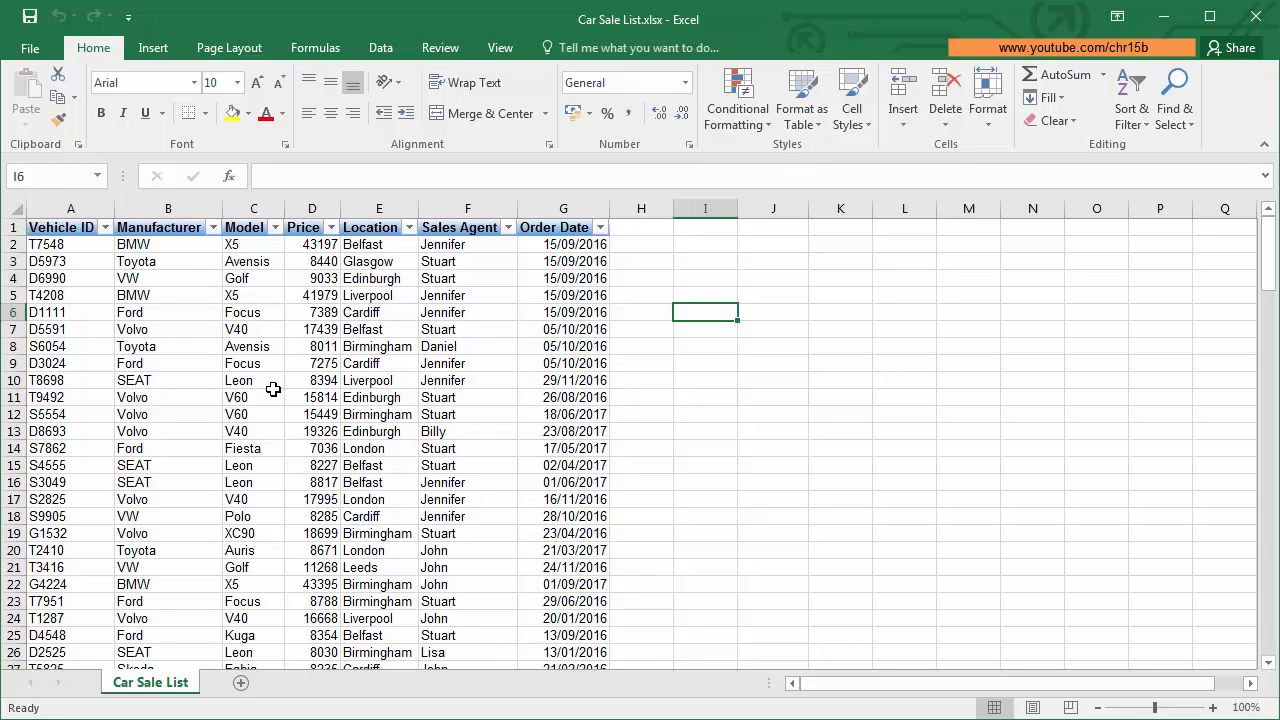
# Step: Examine the first vehicle record across the sales list, from its Vehicle ID through to its Order Date
pyautogui.click(75, 246)
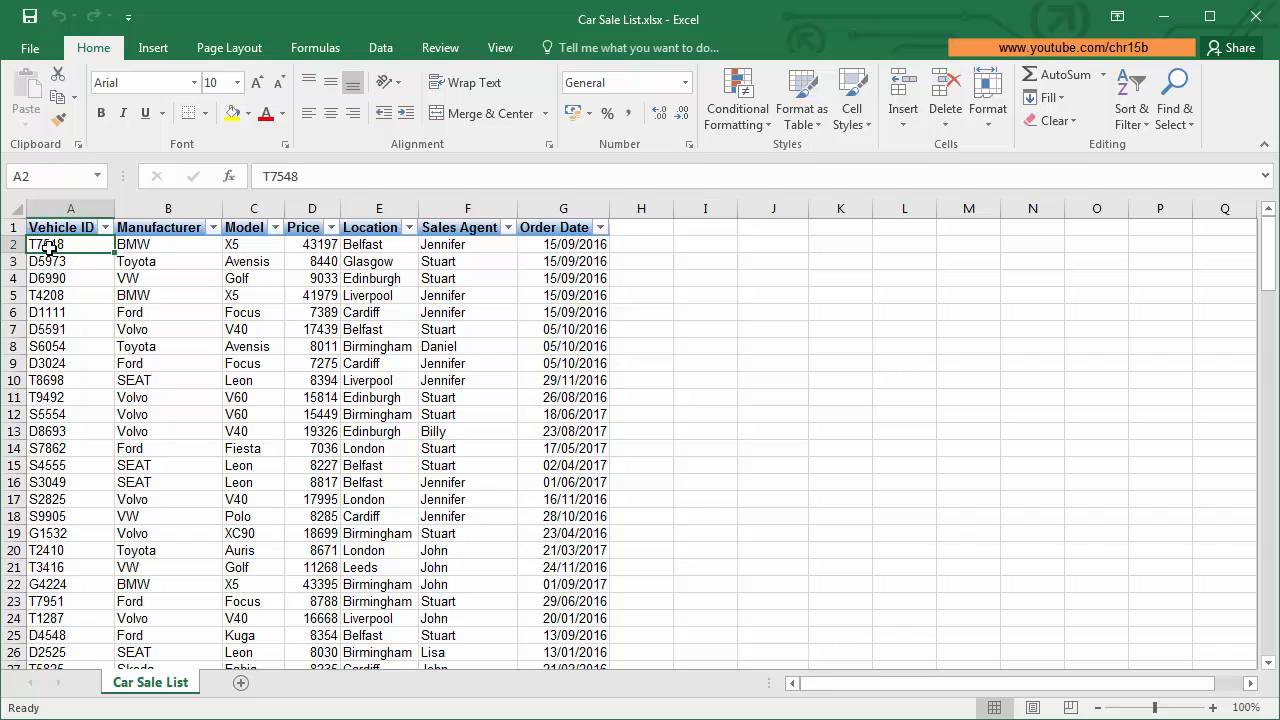
pyautogui.moveTo(50, 245); pyautogui.dragTo(580, 248)
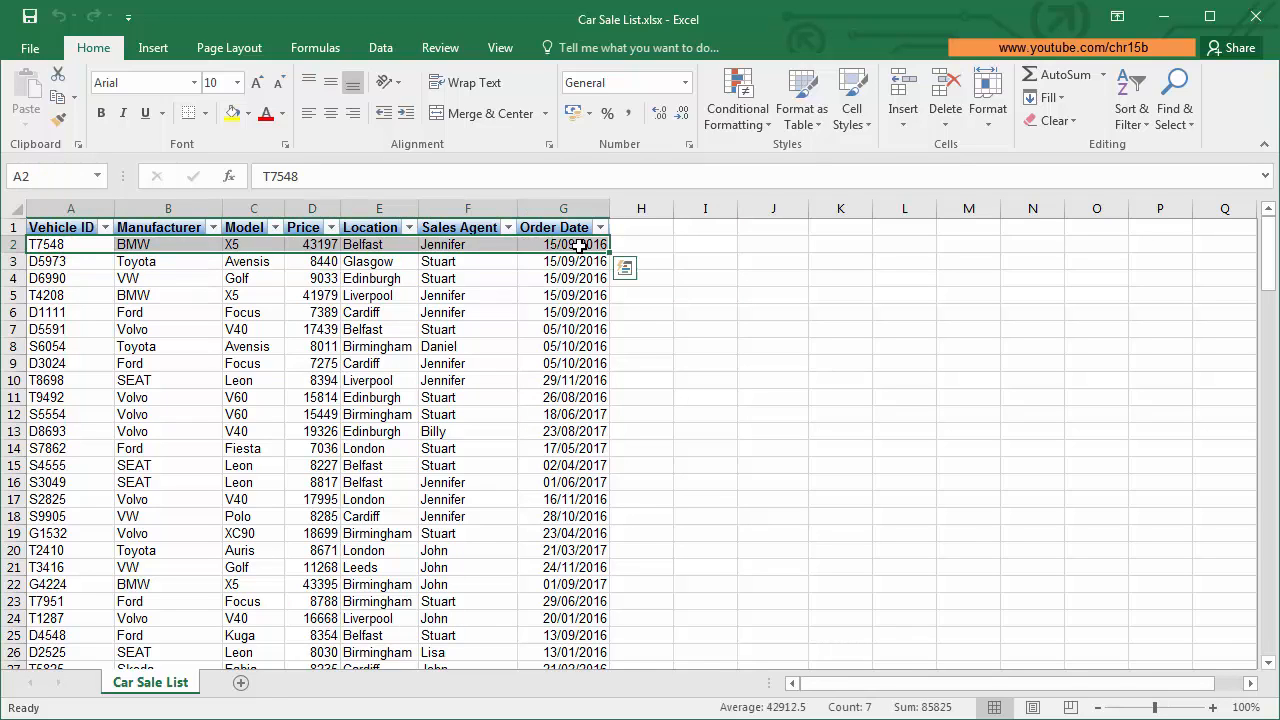
pyautogui.click(362, 318)
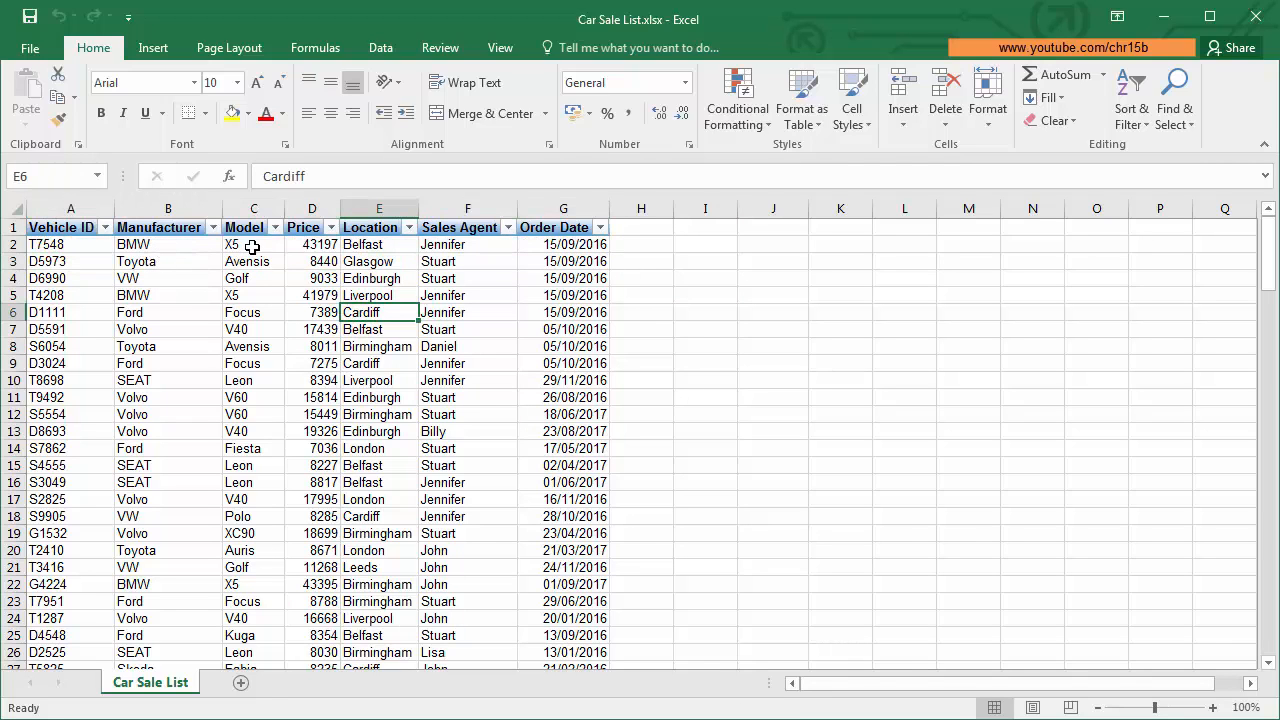
pyautogui.click(300, 245)
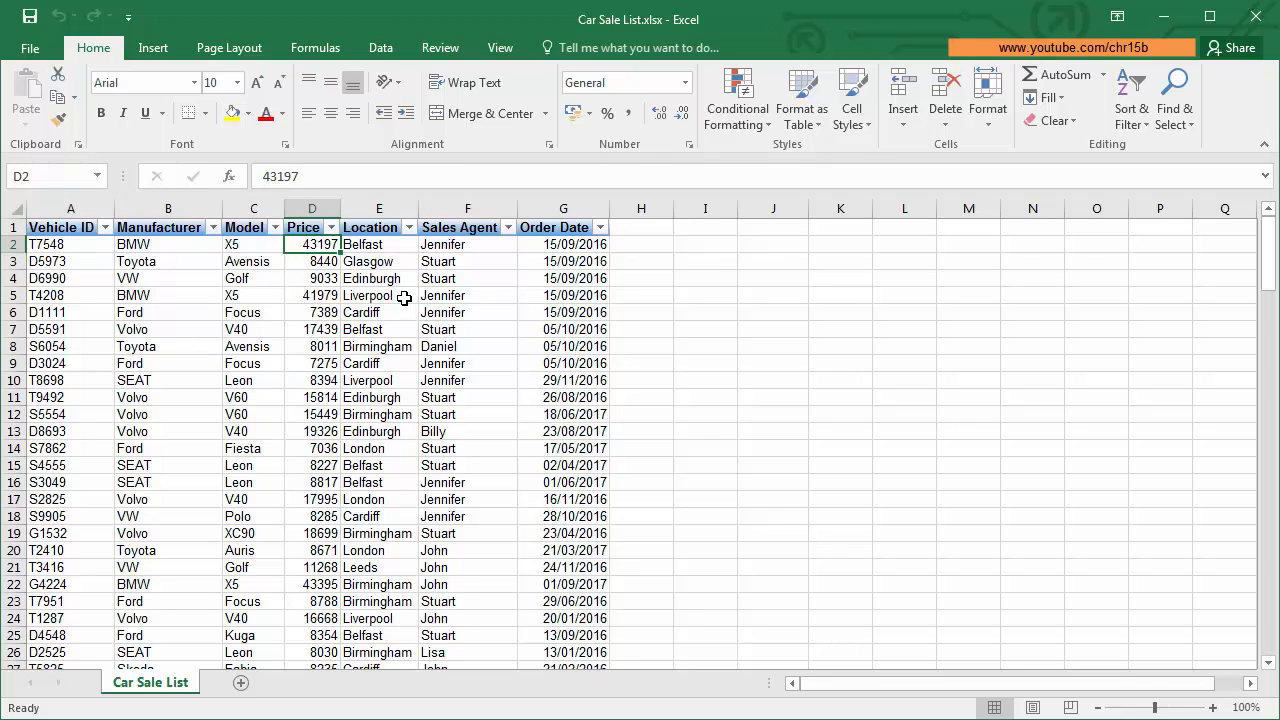
pyautogui.click(382, 244)
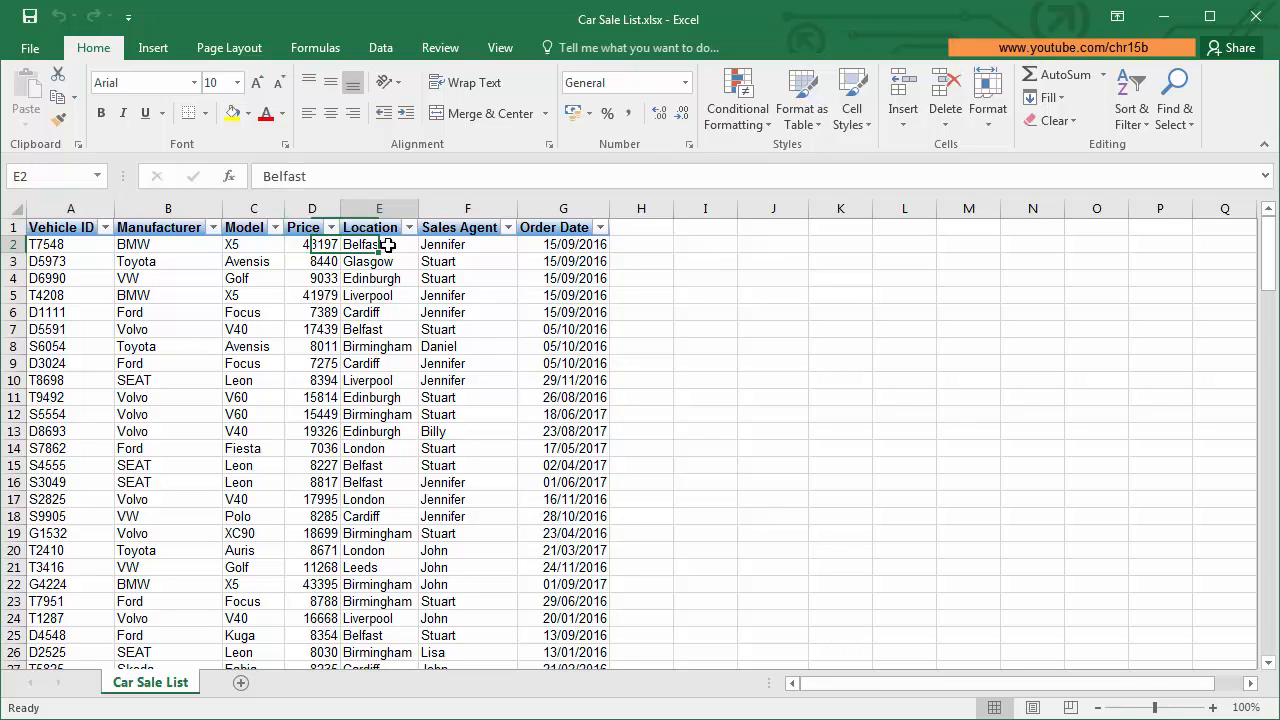
pyautogui.click(471, 246)
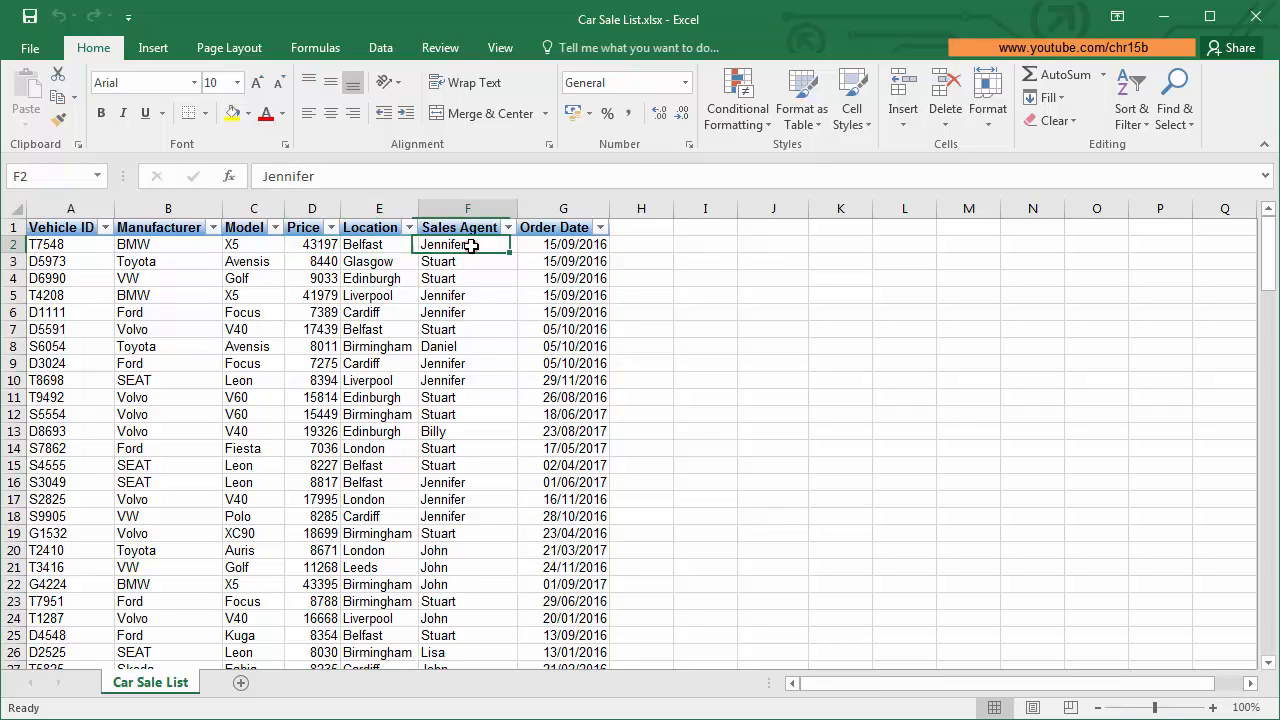
pyautogui.click(569, 248)
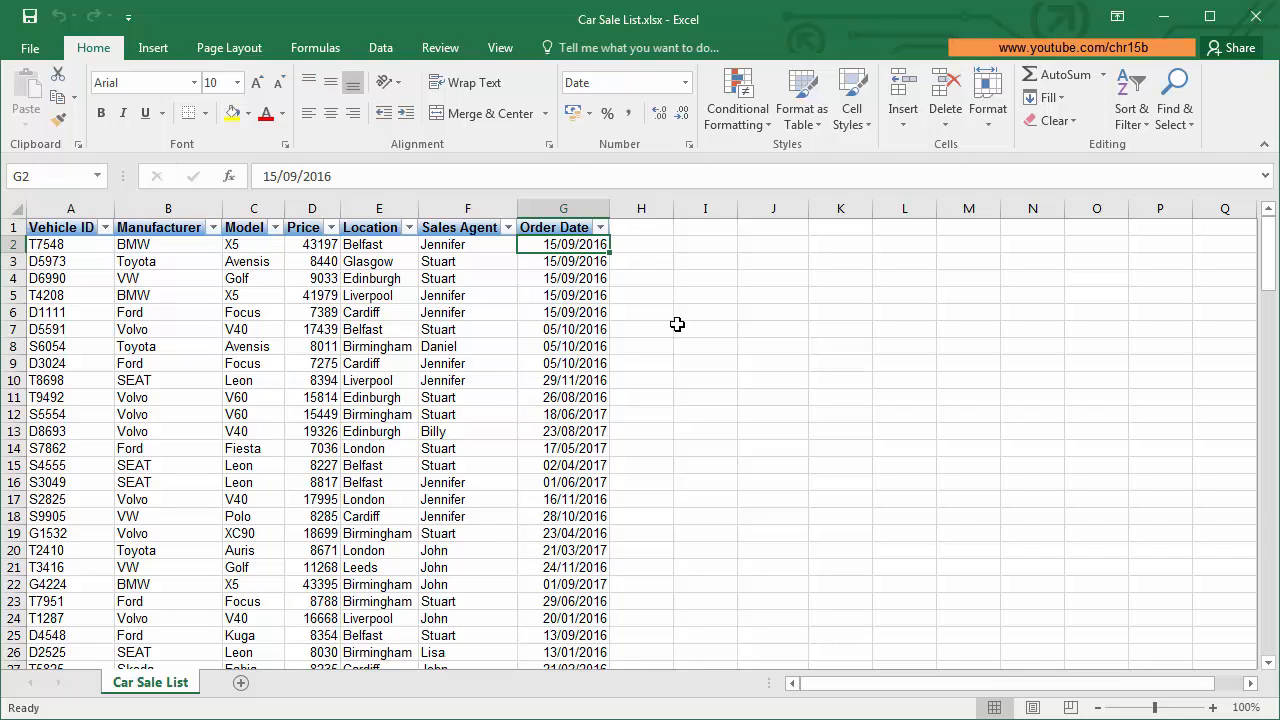
# Step: Check how far the Manufacturer data extends down the list and return to the start of the sheet
pyautogui.click(137, 244)
pyautogui.hotkey('ctrl', 'shift', 'Down')
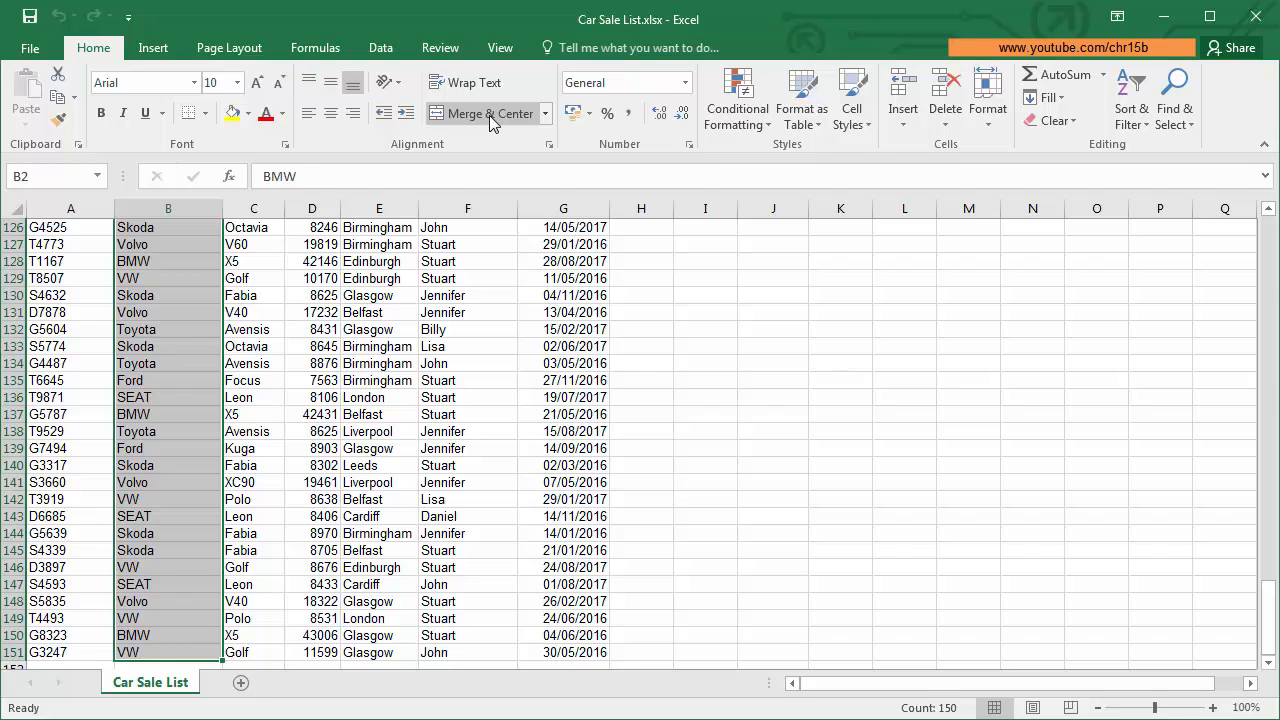
pyautogui.hotkey('ctrl', 'Home')
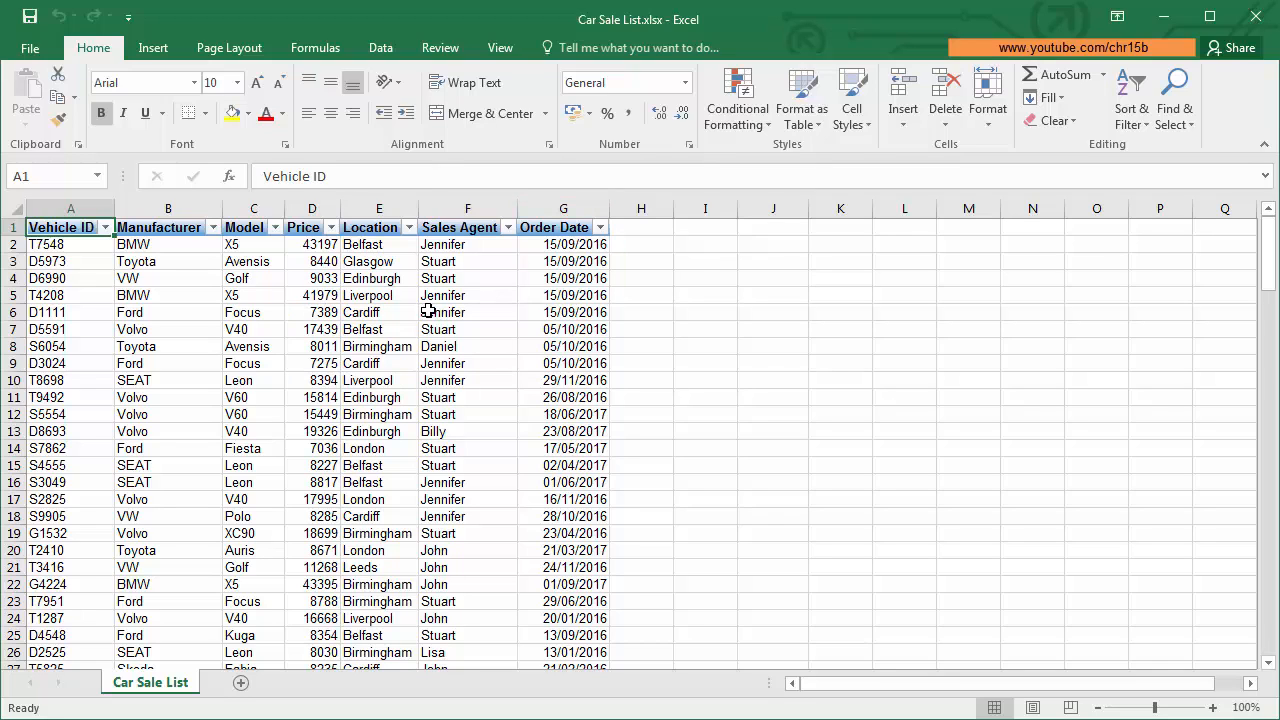
pyautogui.click(716, 330)
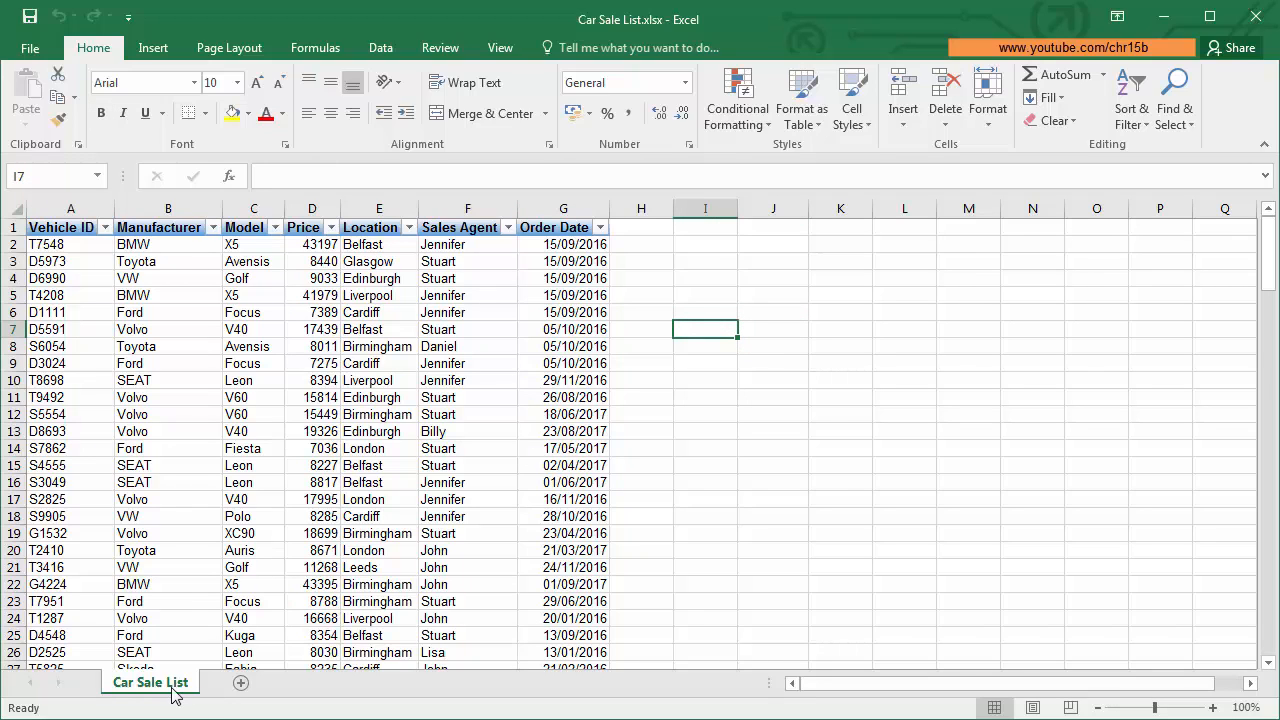
pyautogui.click(720, 274)
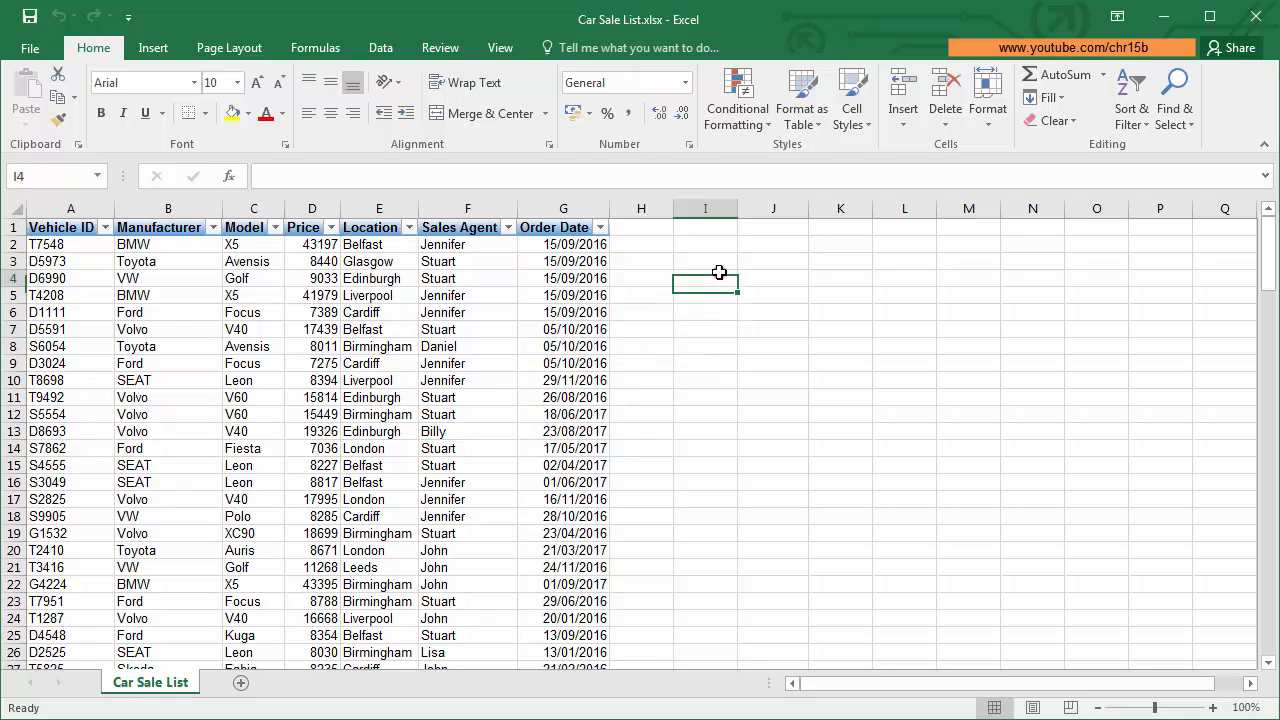
# Step: Create a PivotTable on a new worksheet from all the data in the Car Sale List sheet
pyautogui.click(16, 209)
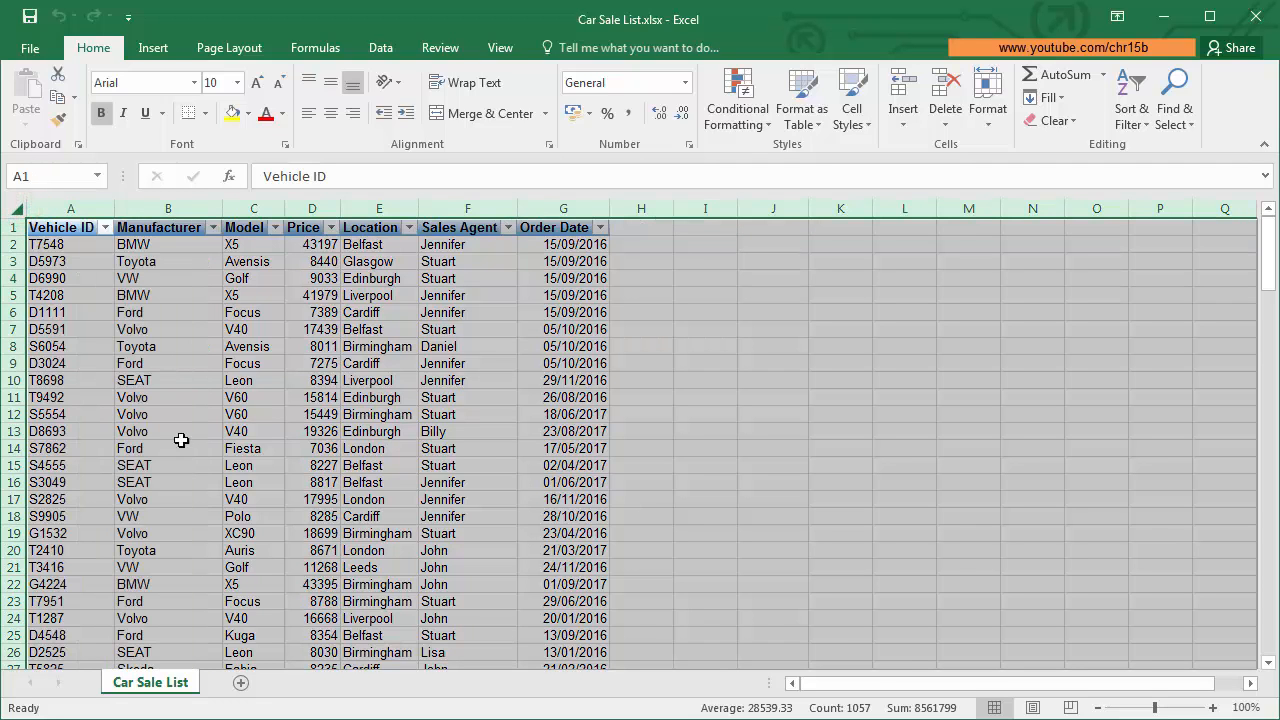
pyautogui.click(154, 47)
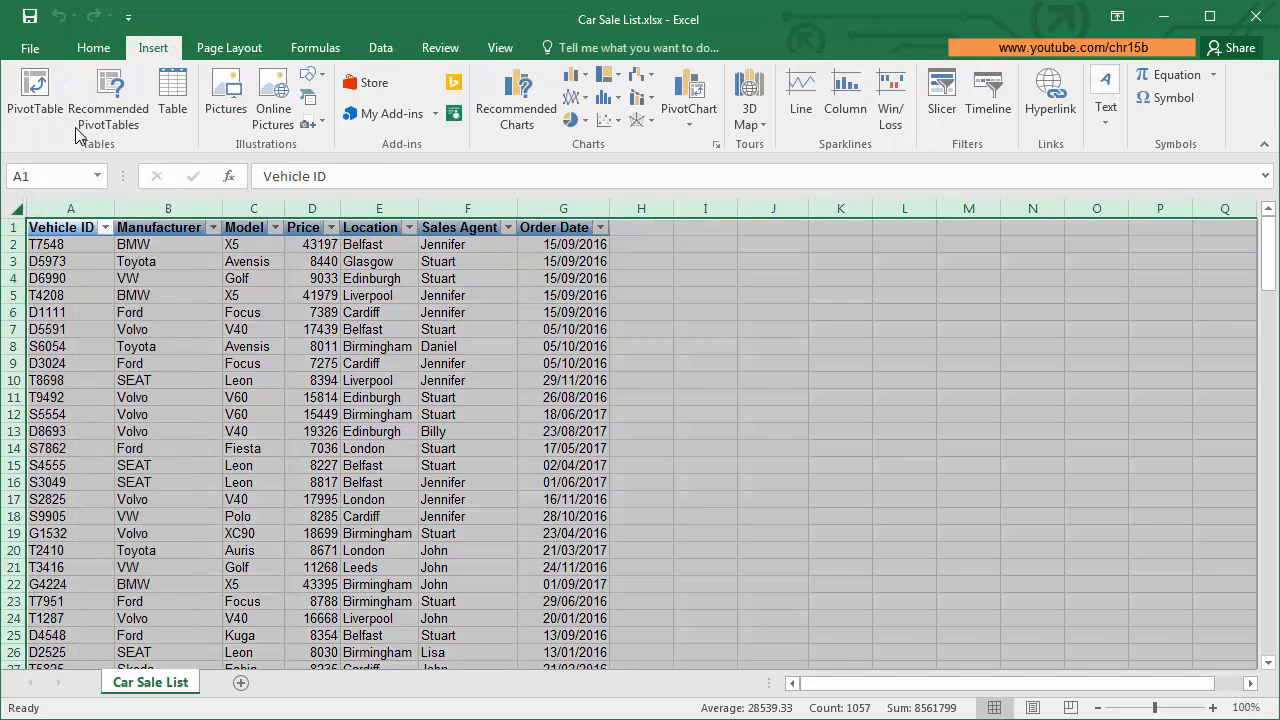
pyautogui.click(38, 88)
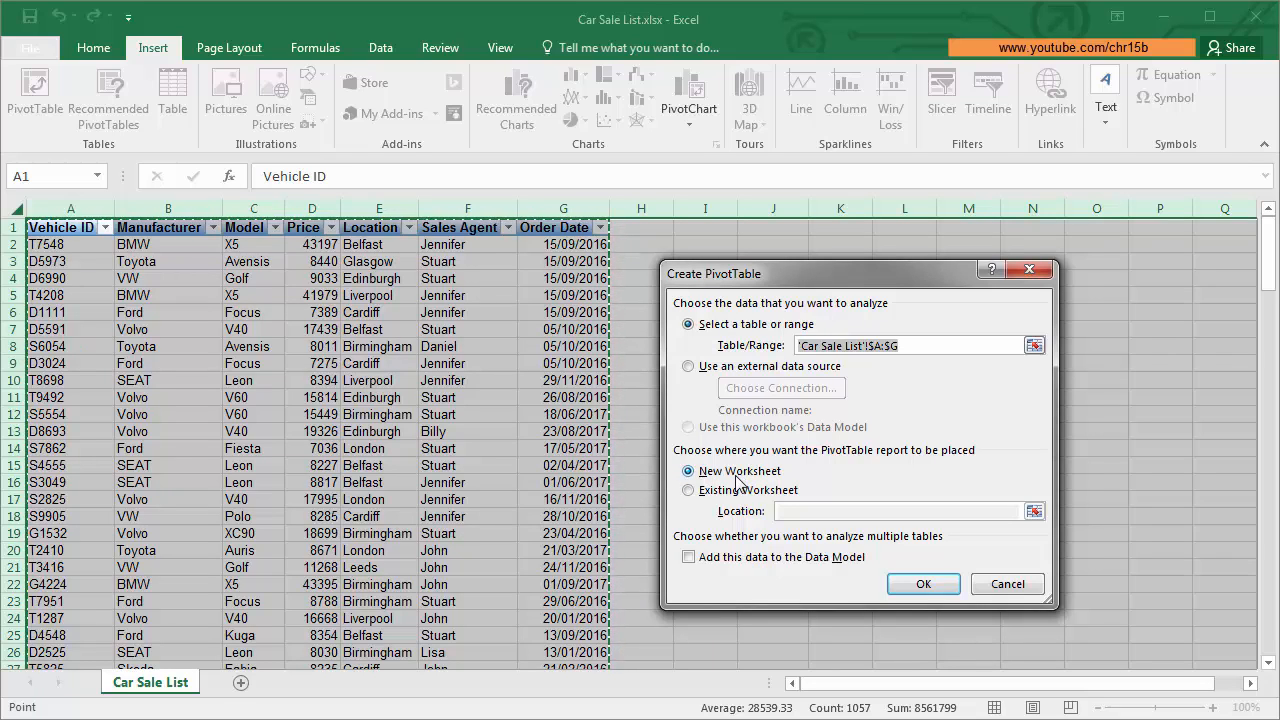
pyautogui.click(923, 584)
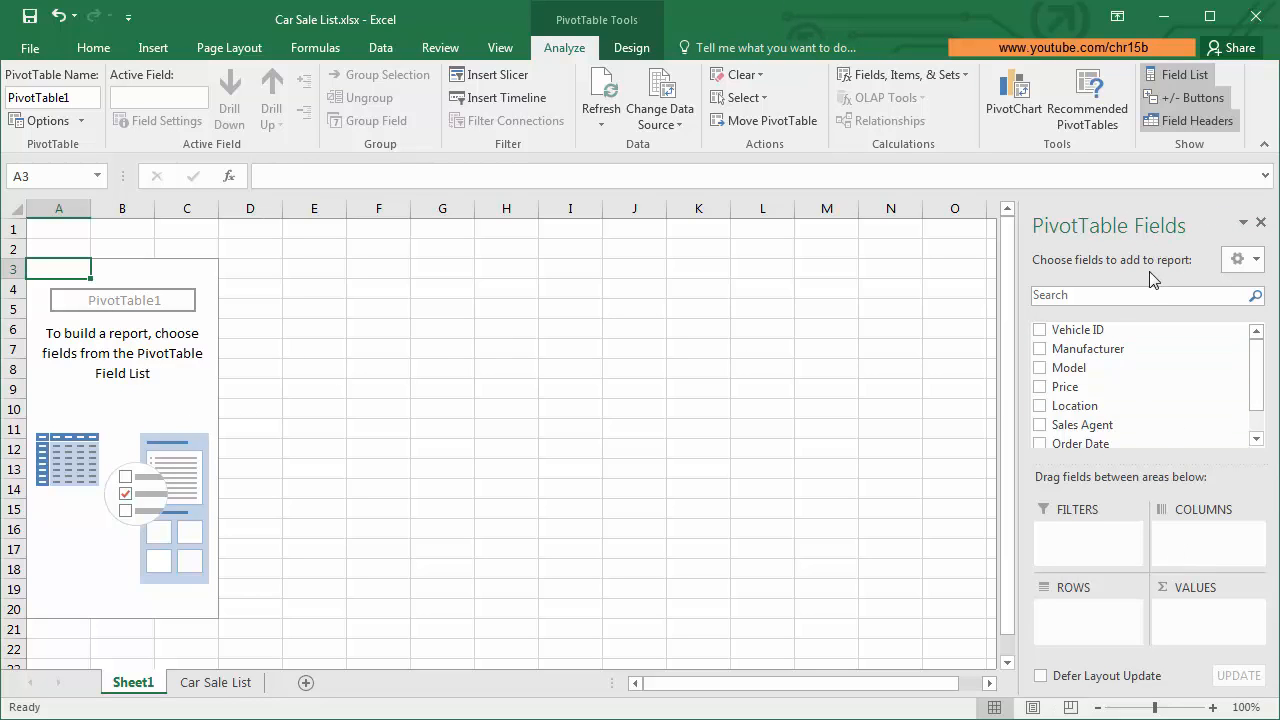
# Step: Hide the PivotTable field list and display it again with a cell inside the empty PivotTable selected
pyautogui.click(567, 346)
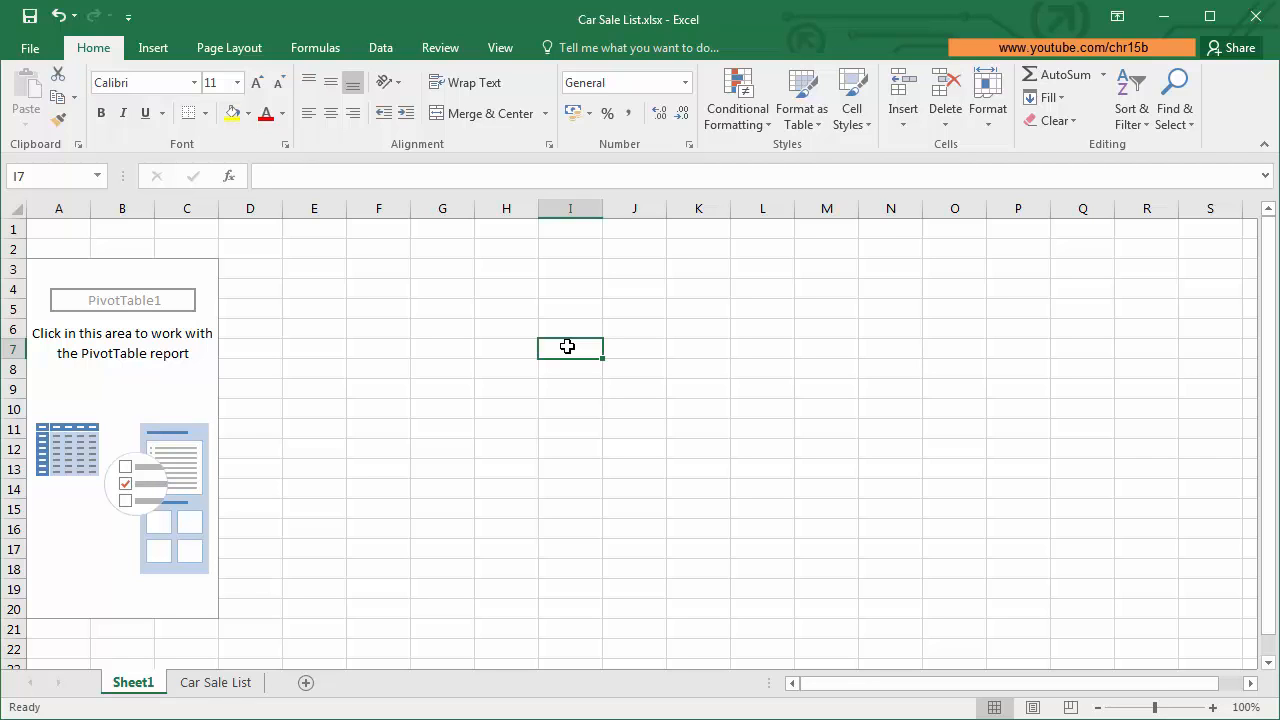
pyautogui.click(133, 382)
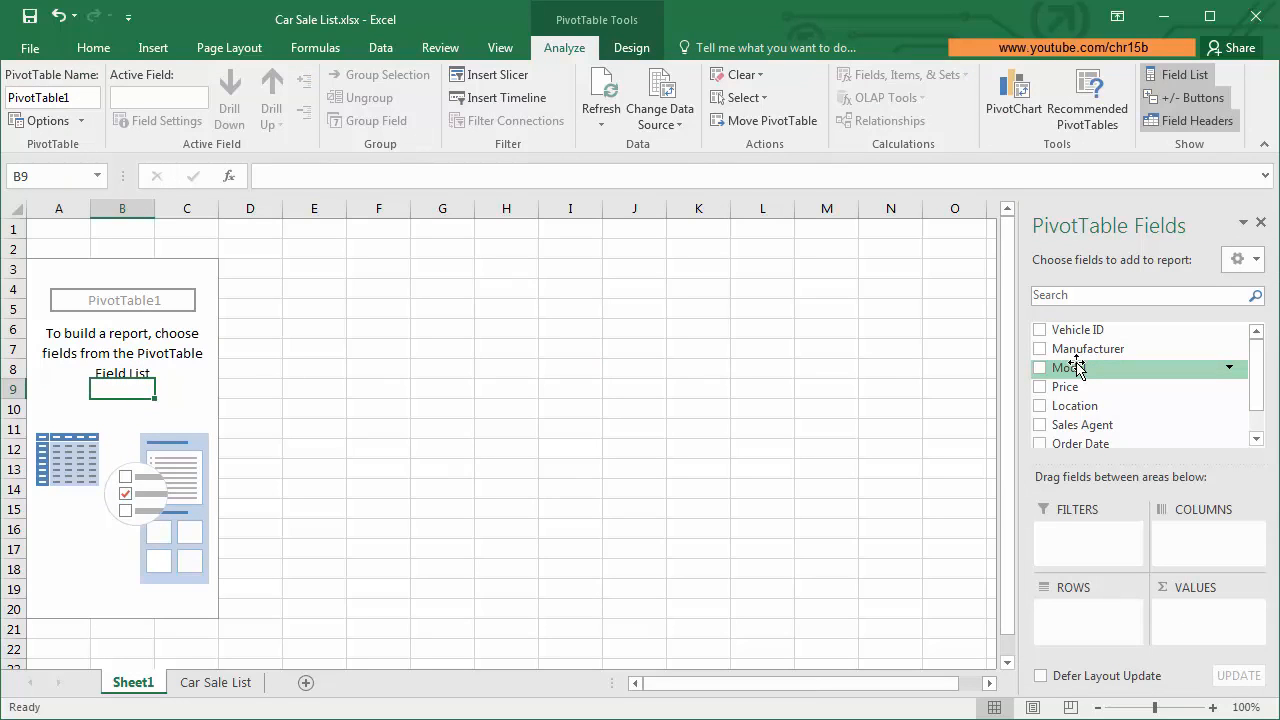
pyautogui.click(108, 332)
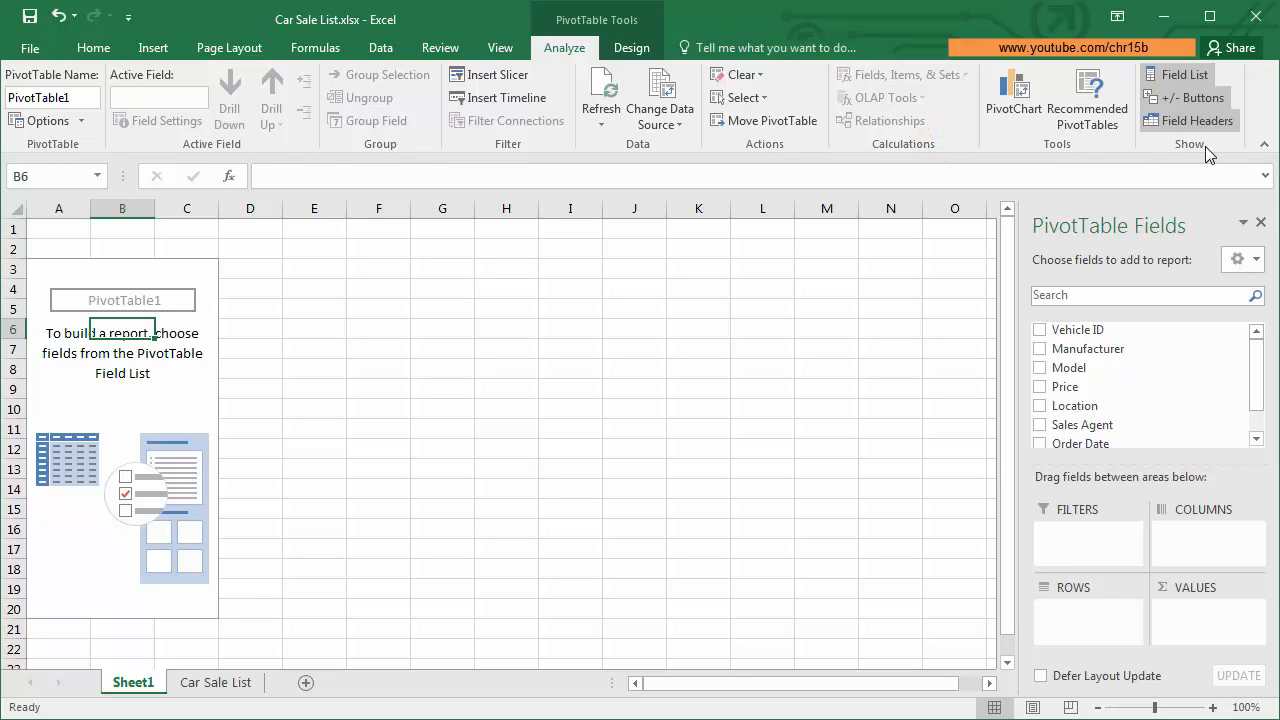
pyautogui.click(1197, 83)
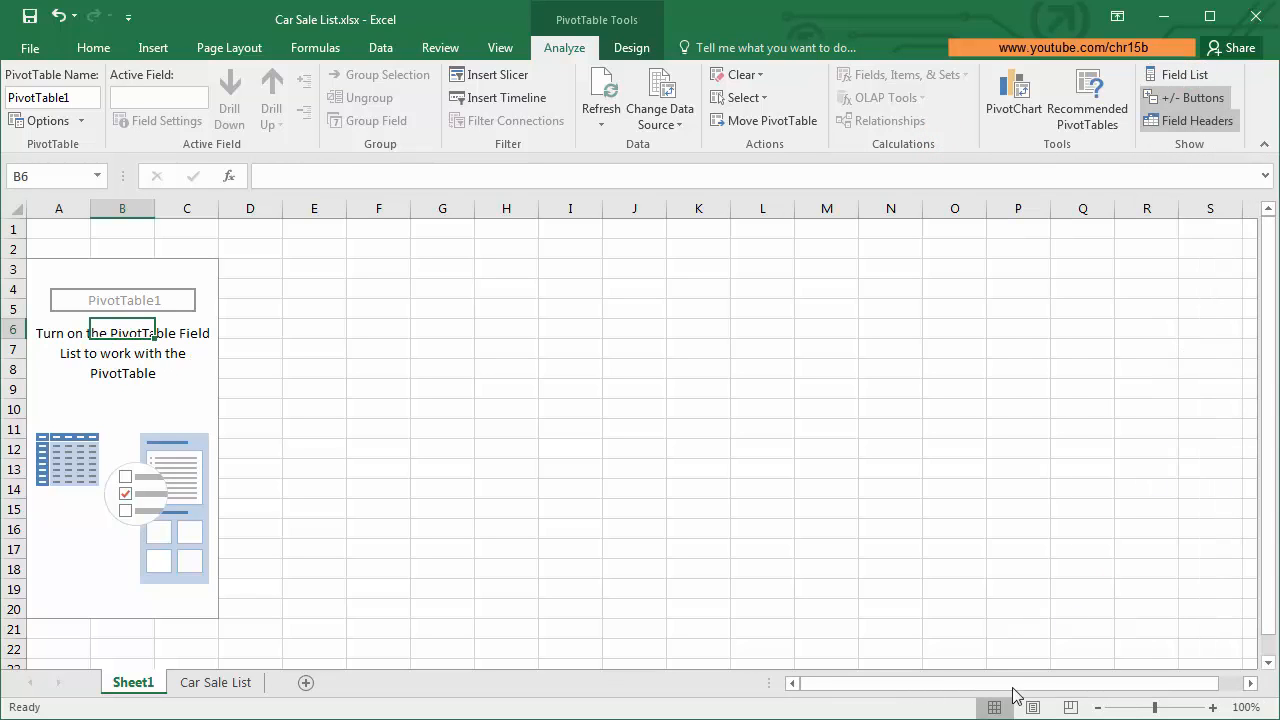
pyautogui.click(1168, 77)
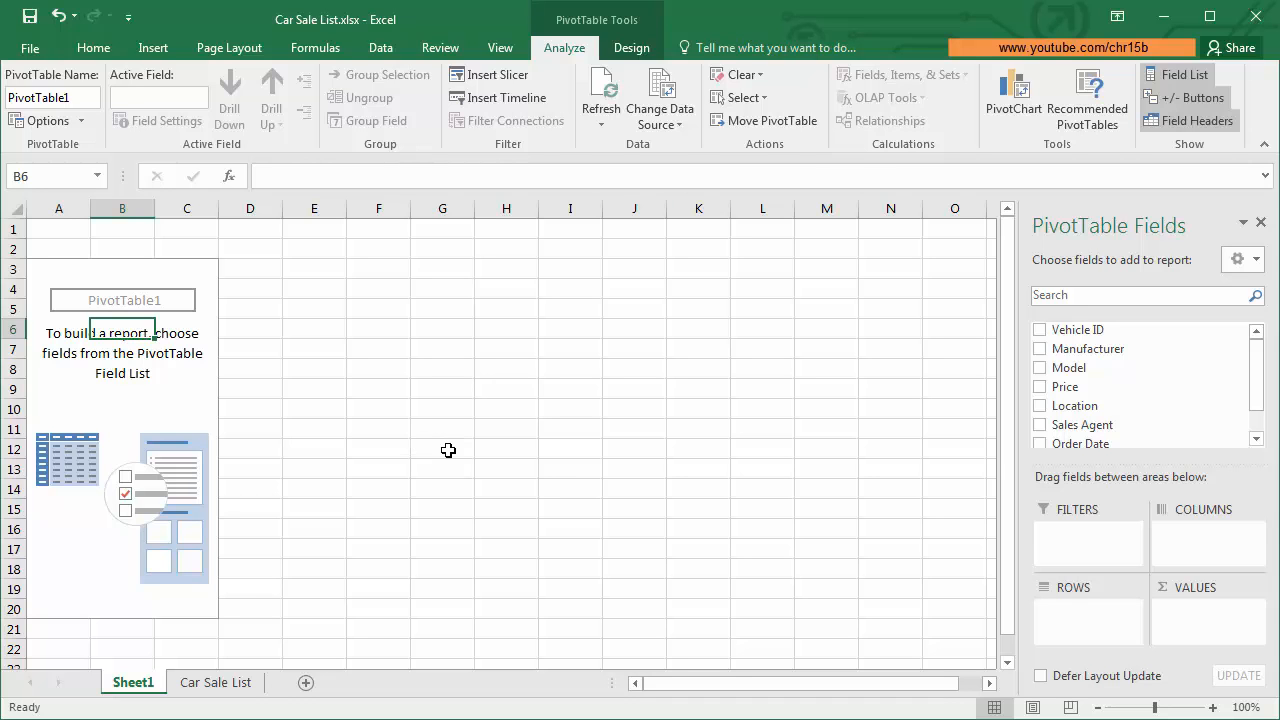
# Step: Review the source data on the Car Sale List sheet and rename the PivotTable's worksheet as Pivot
pyautogui.click(232, 682)
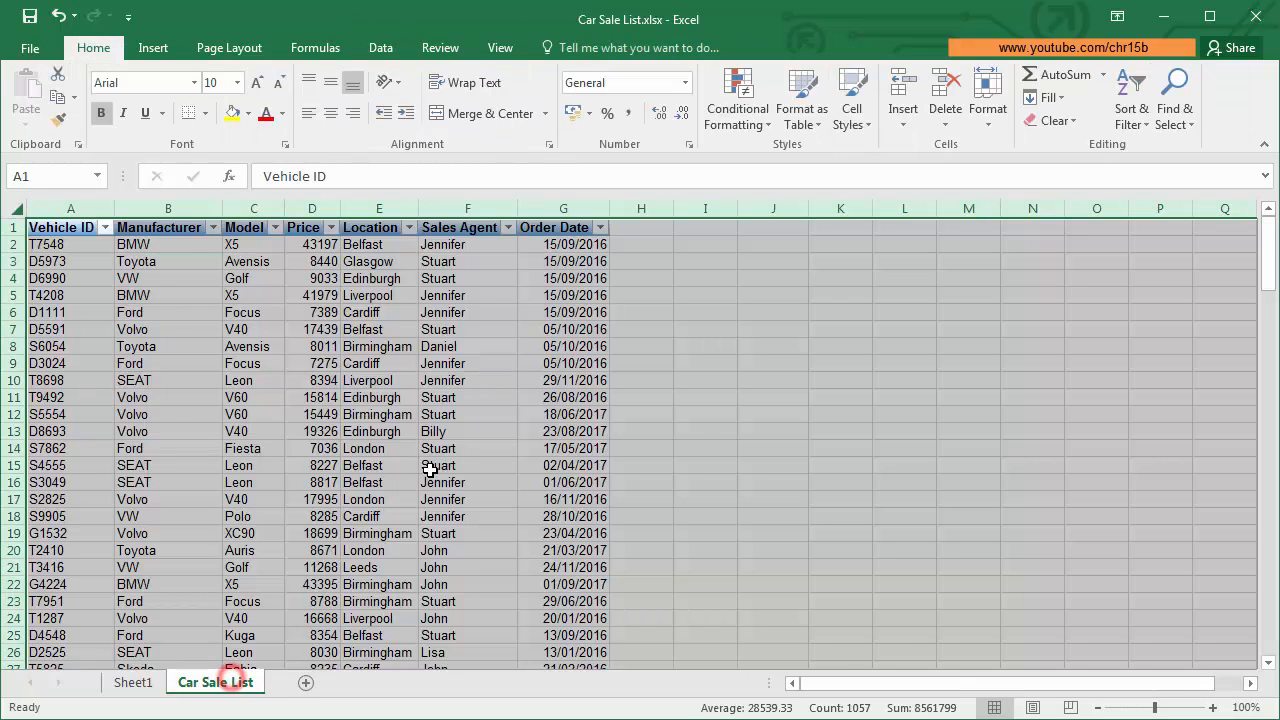
pyautogui.click(403, 415)
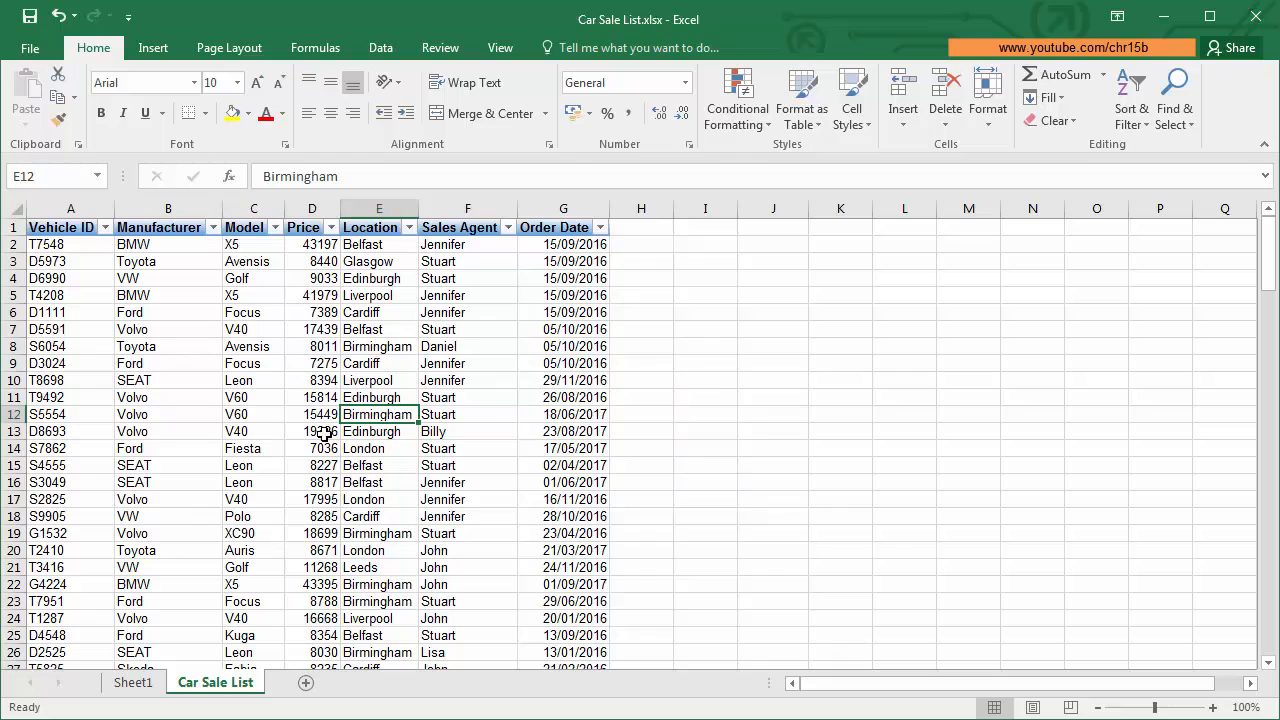
pyautogui.click(135, 683)
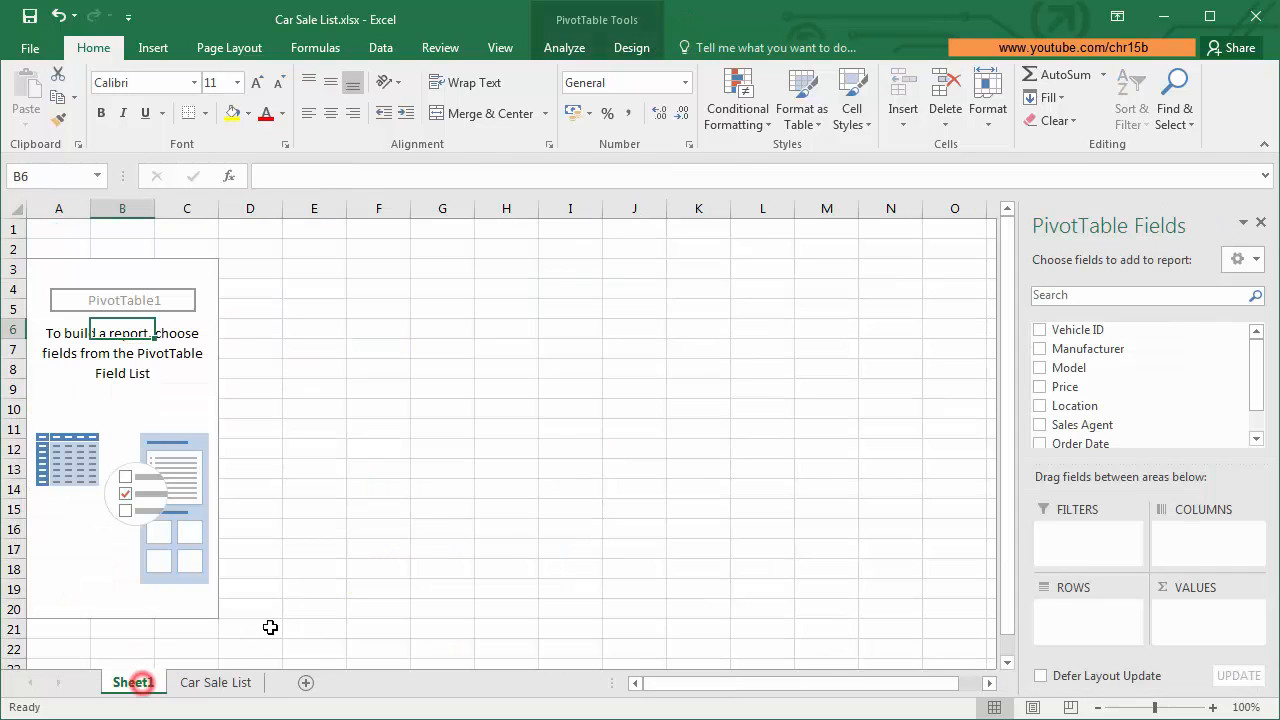
pyautogui.doubleClick(138, 684)
pyautogui.write('Pivot')
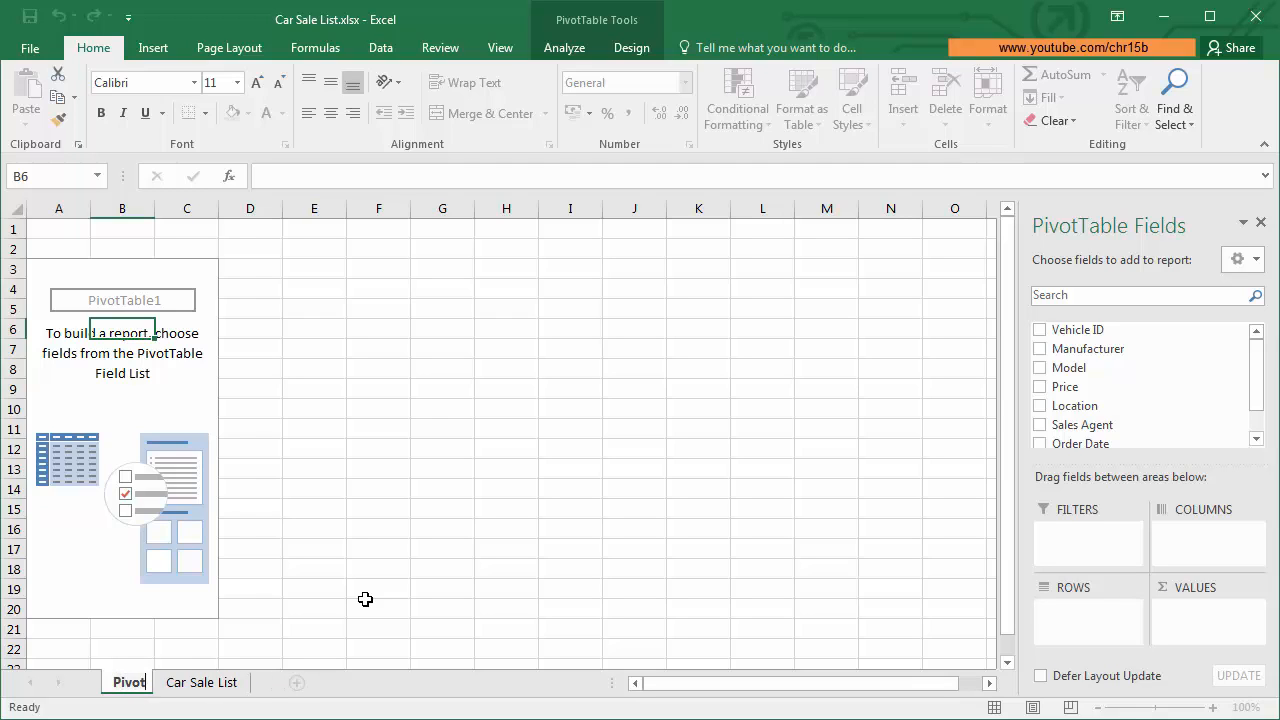
pyautogui.press('Return')
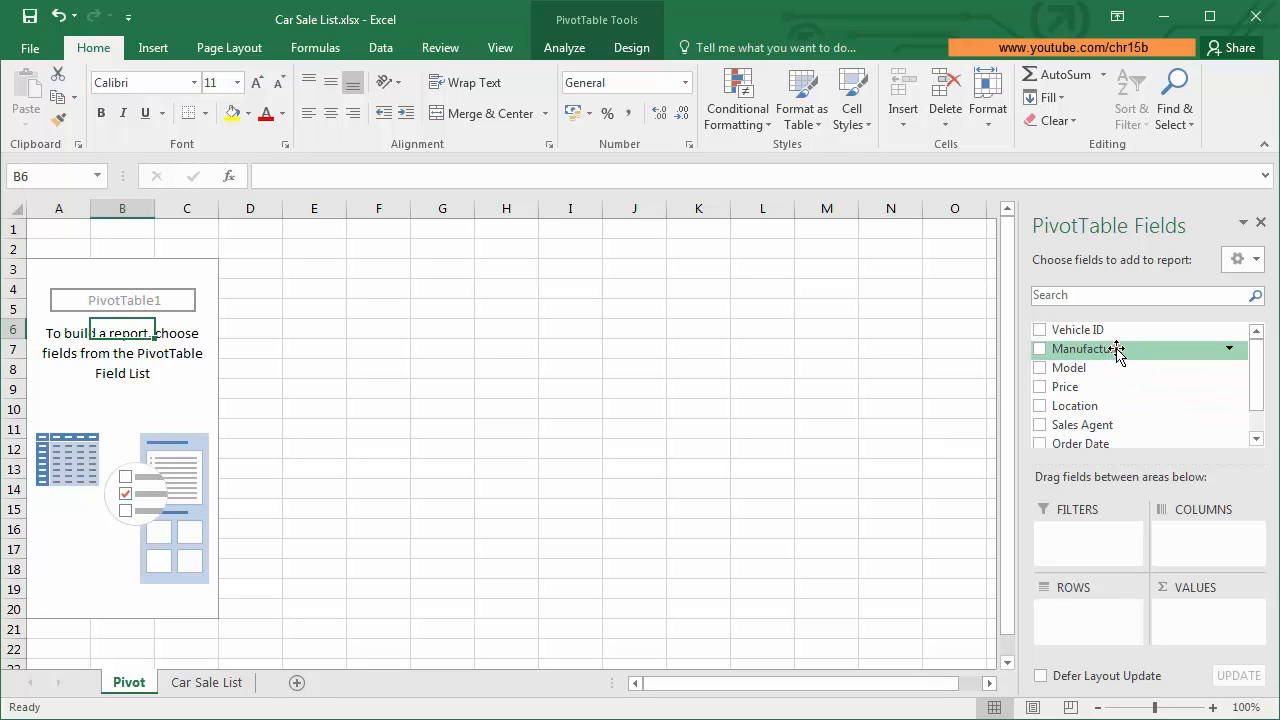
# Step: Add Manufacturer as the PivotTable's row field and Vehicle ID as a counted value field
pyautogui.moveTo(1116, 348); pyautogui.dragTo(1118, 628)
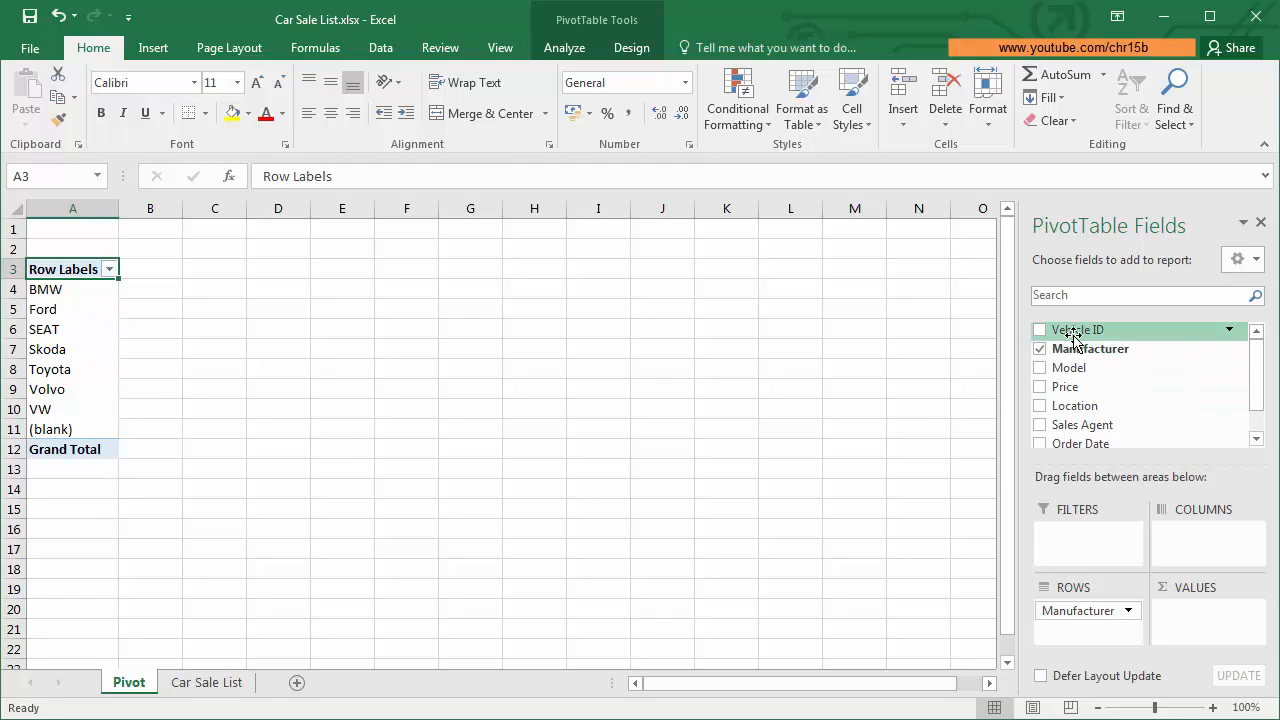
pyautogui.moveTo(1077, 334); pyautogui.dragTo(1211, 636)
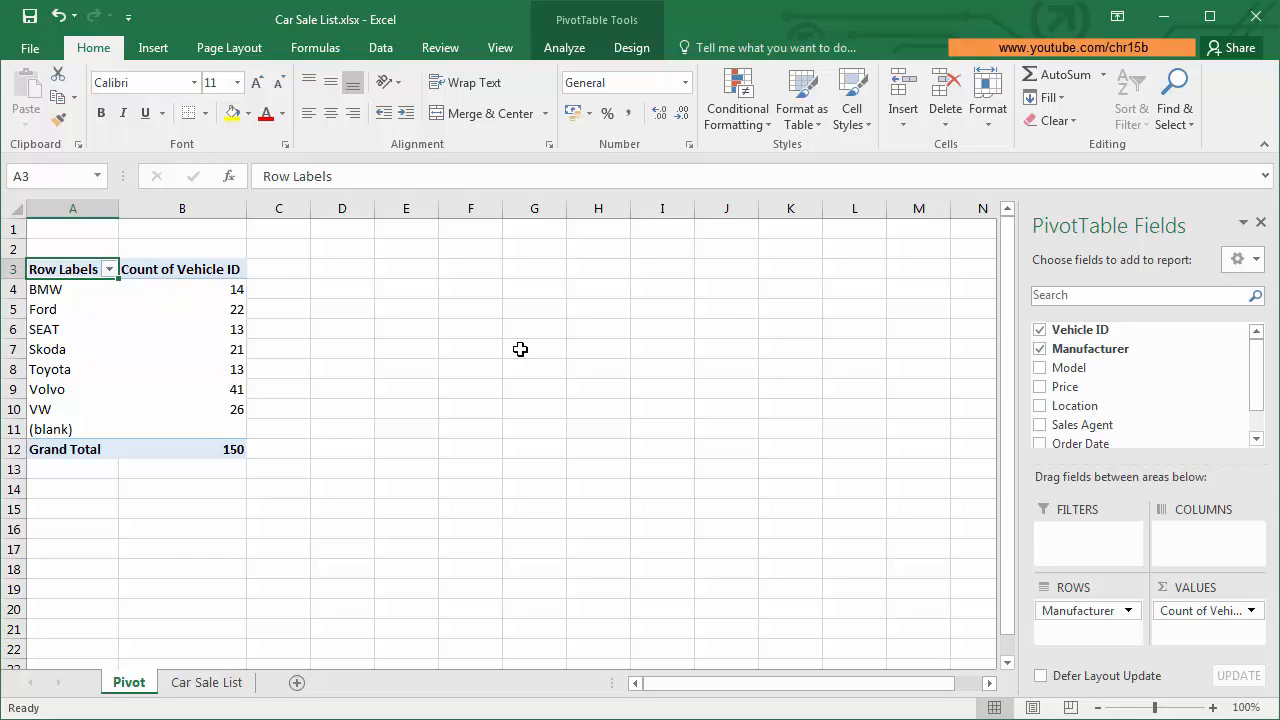
# Step: Sort the manufacturers in the PivotTable by Count of Vehicle ID from largest to smallest
pyautogui.click(199, 321)
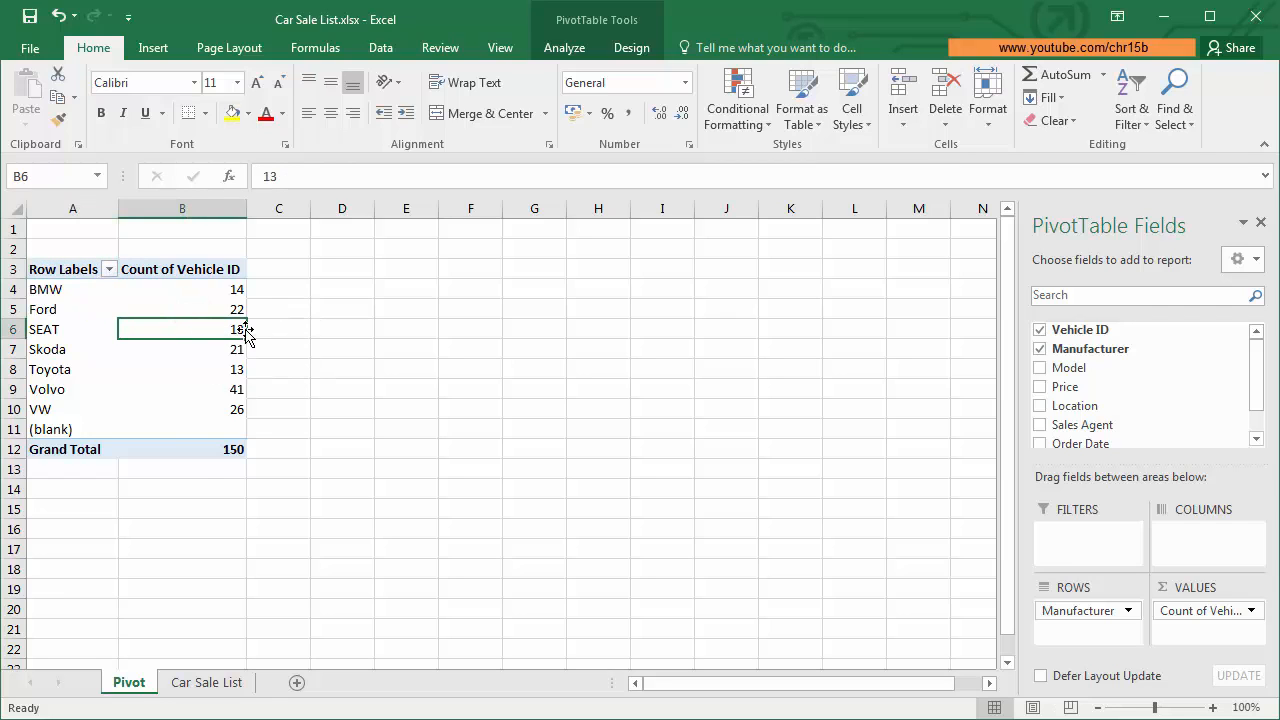
pyautogui.rightClick(188, 323)
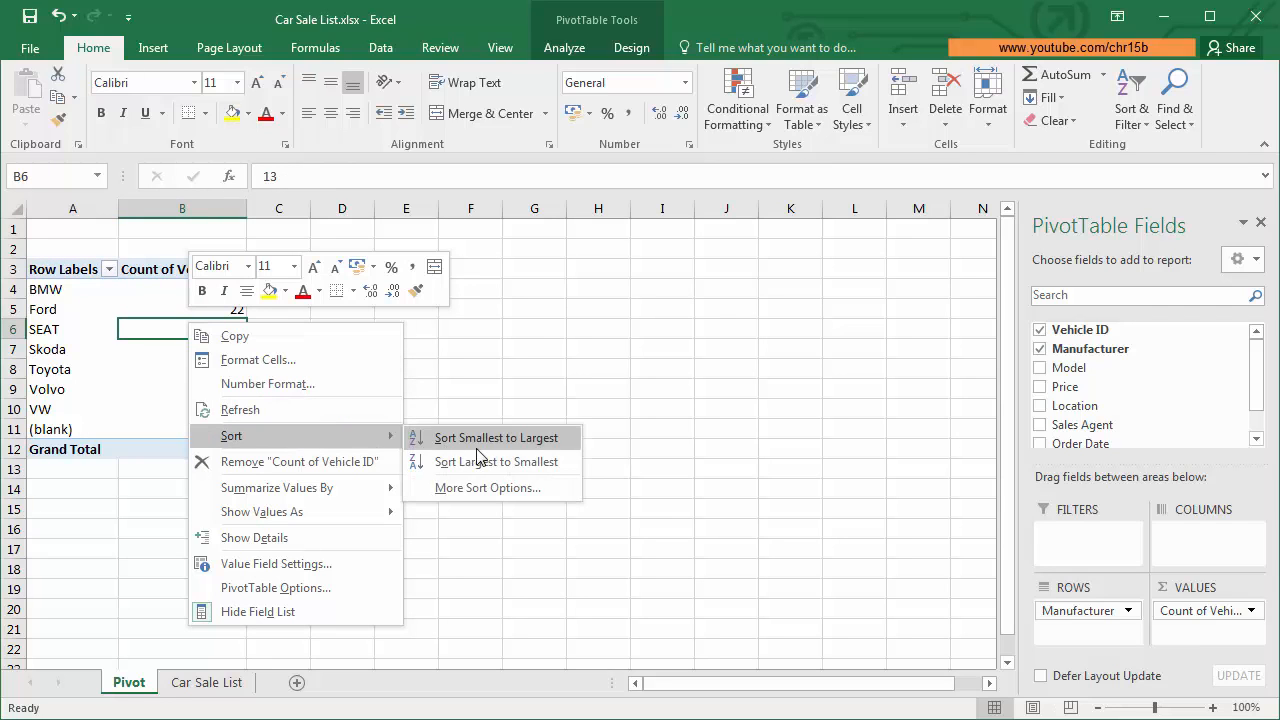
pyautogui.click(574, 362)
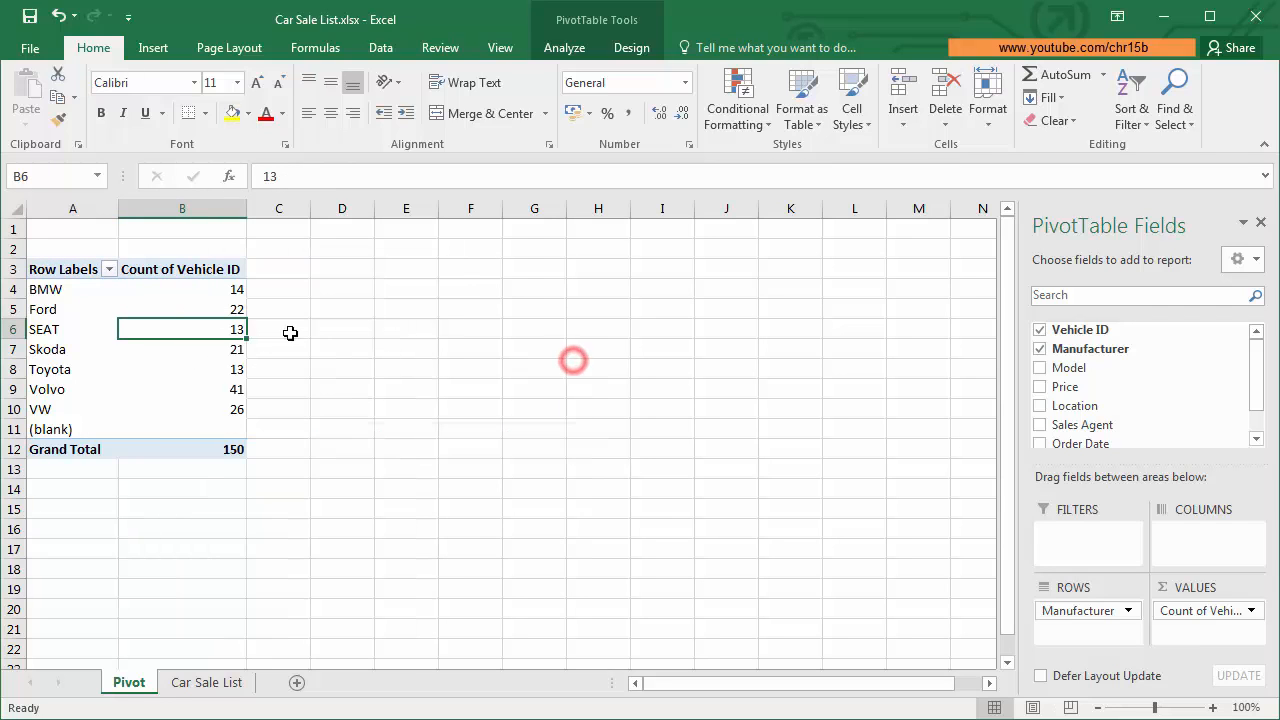
pyautogui.click(1130, 105)
pyautogui.click(1205, 170)
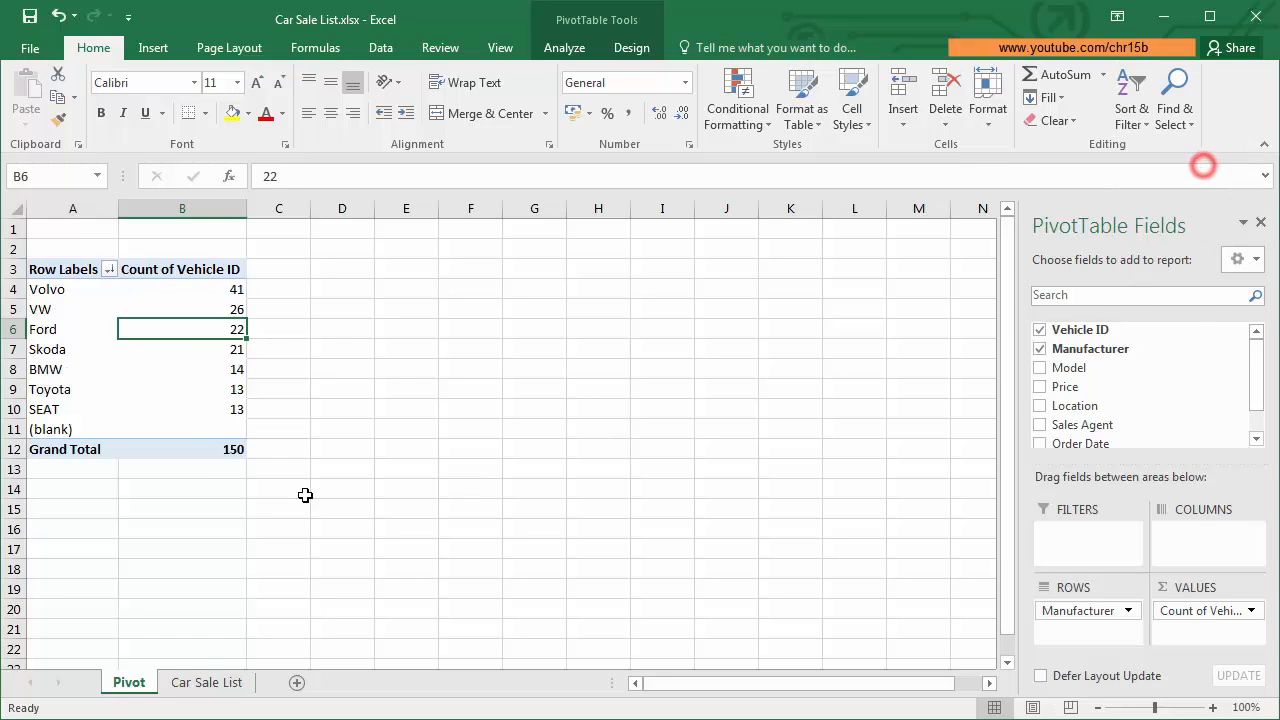
pyautogui.click(328, 350)
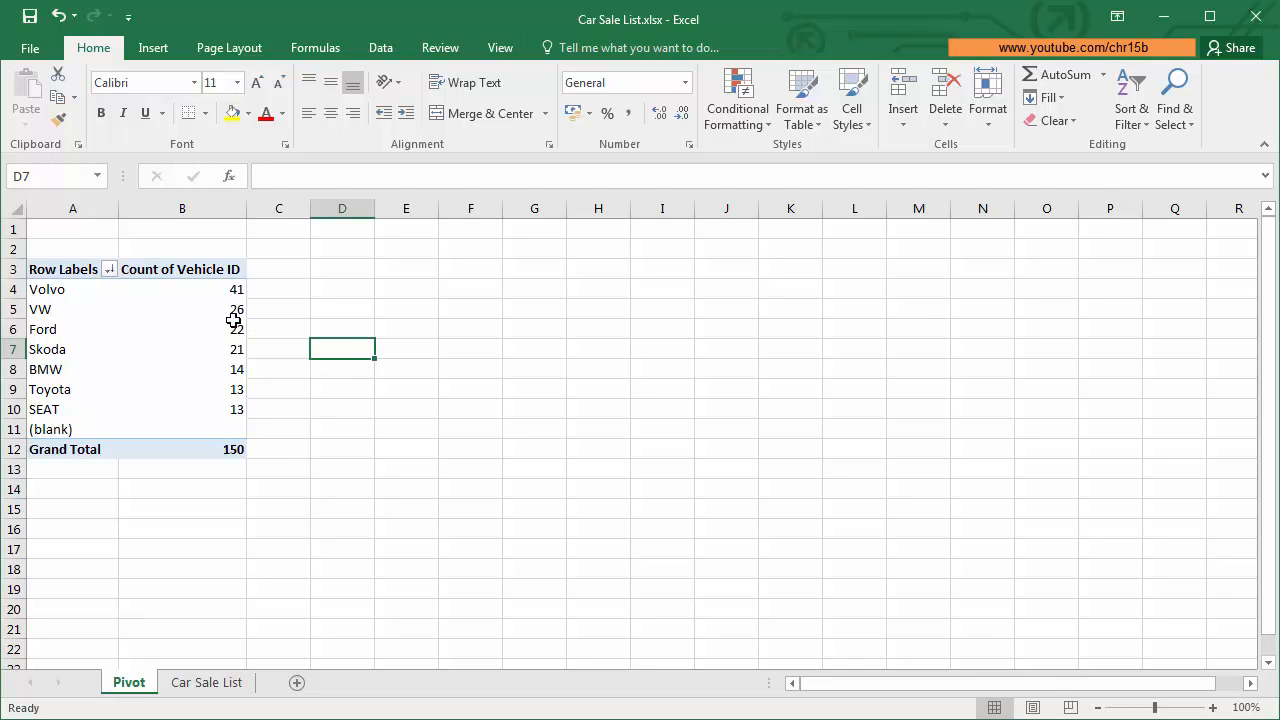
pyautogui.click(224, 406)
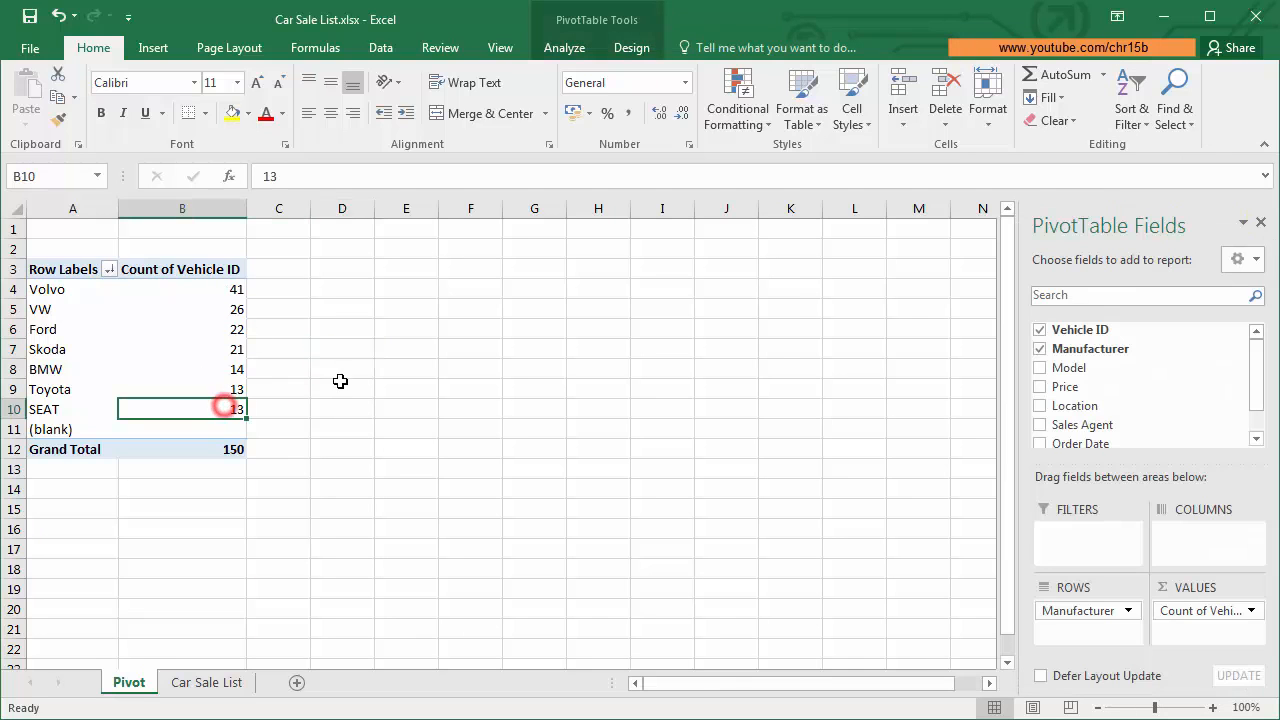
pyautogui.click(241, 389)
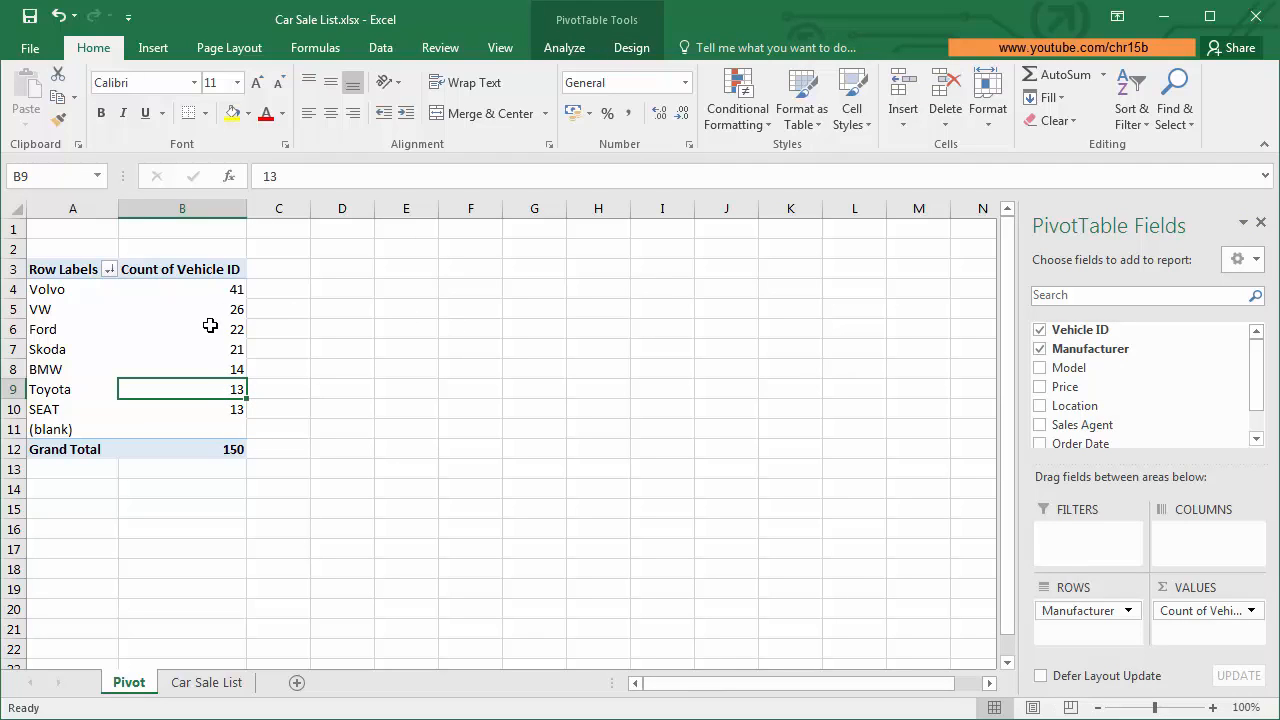
pyautogui.moveTo(210, 325)
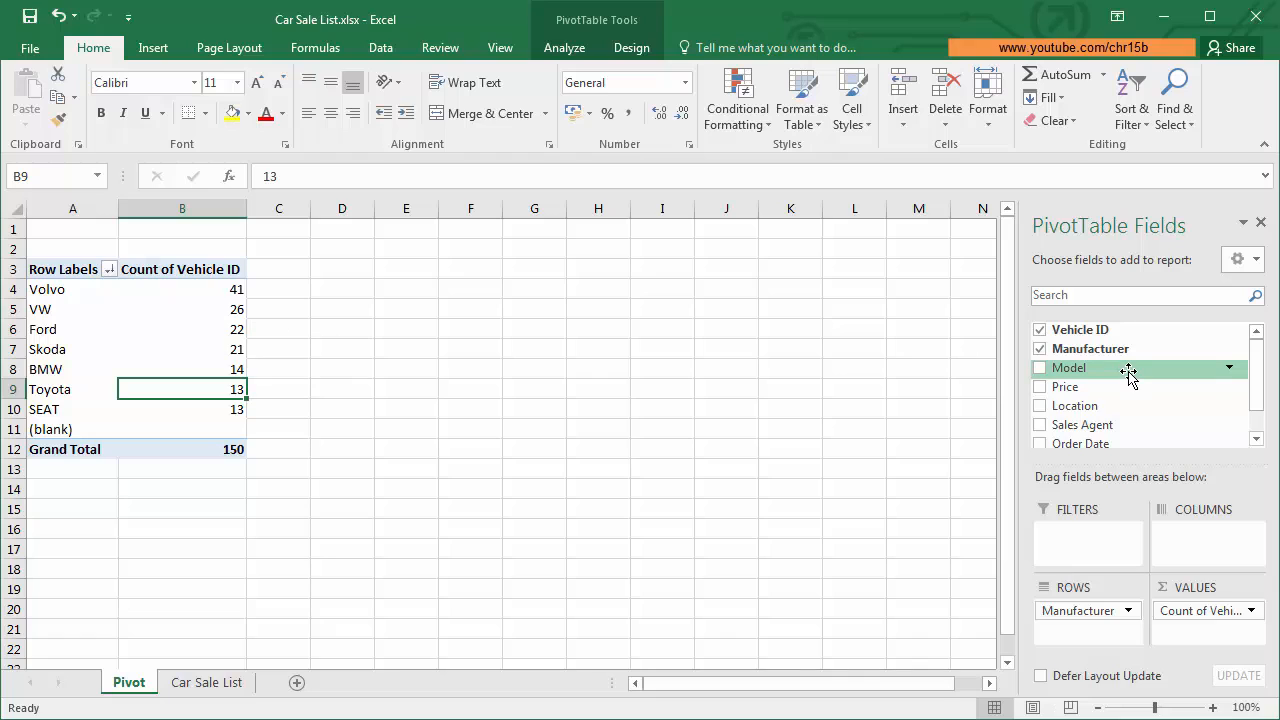
# Step: Add Model as a second row field beneath Manufacturer and review the vehicle counts broken down by model
pyautogui.moveTo(1128, 373); pyautogui.dragTo(1103, 635)
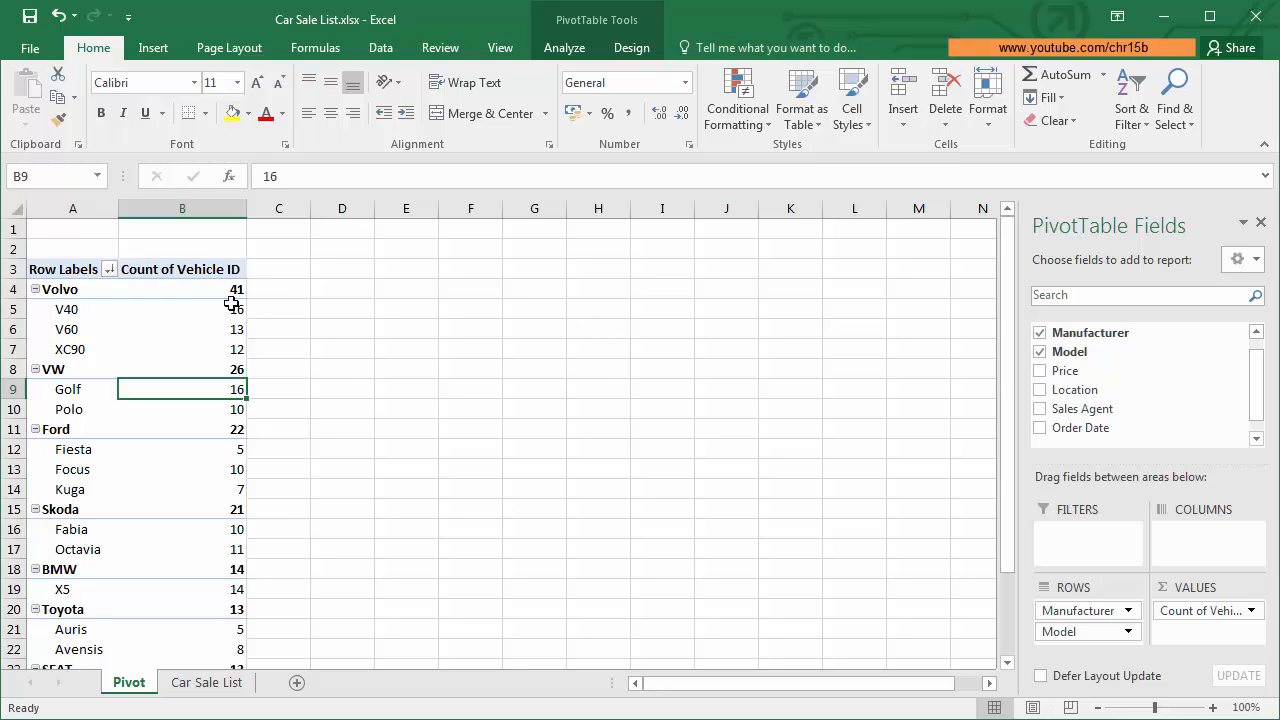
pyautogui.moveTo(222, 285)
pyautogui.click(230, 312)
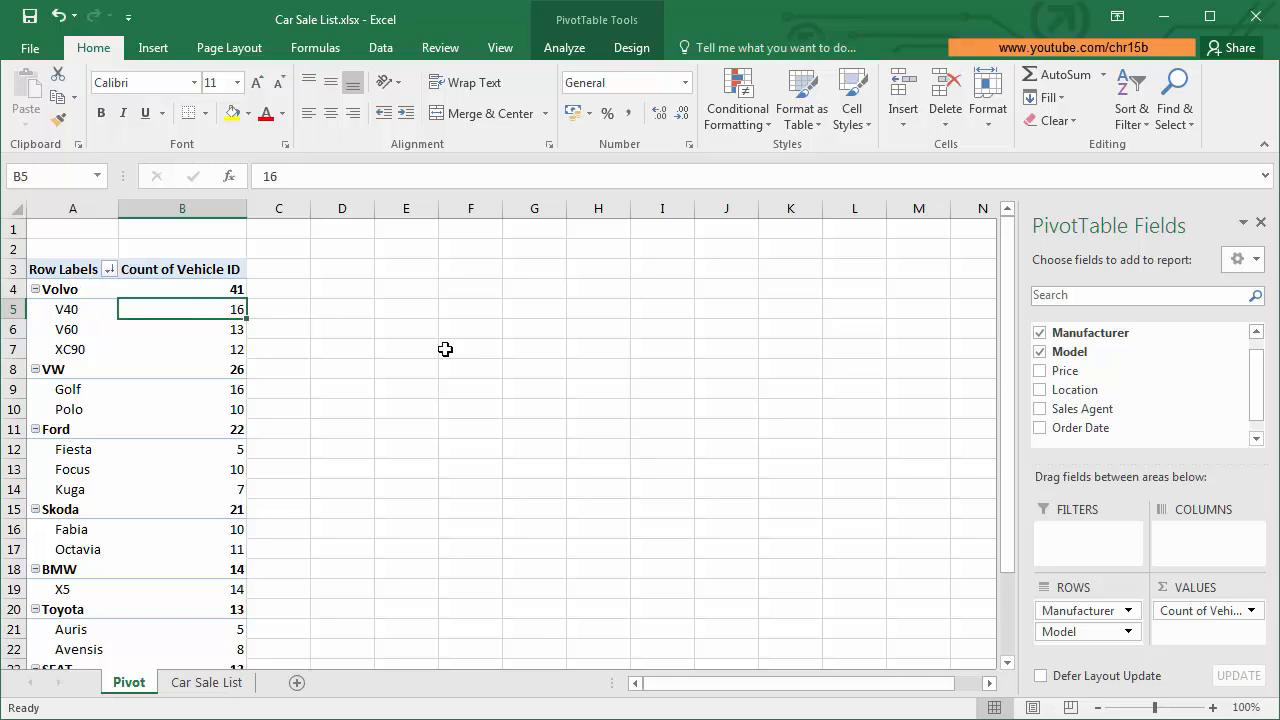
pyautogui.scroll(-3, 446, 356)
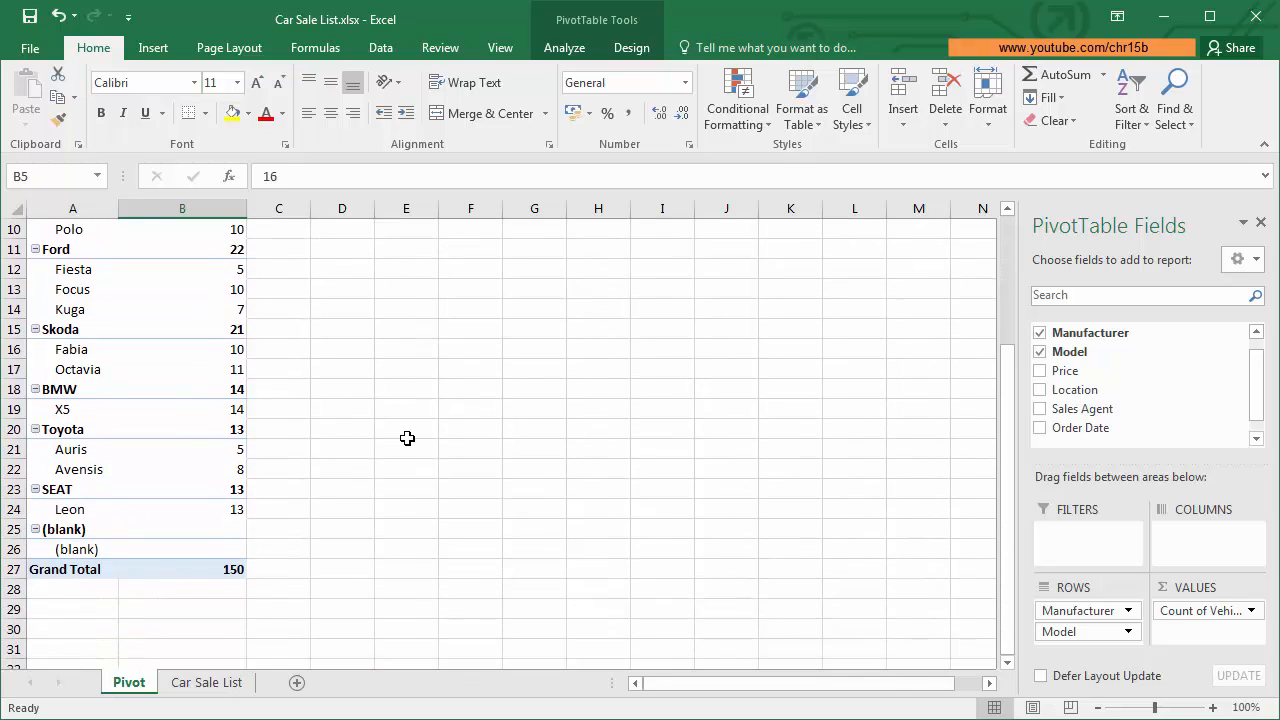
pyautogui.scroll(3, 423, 371)
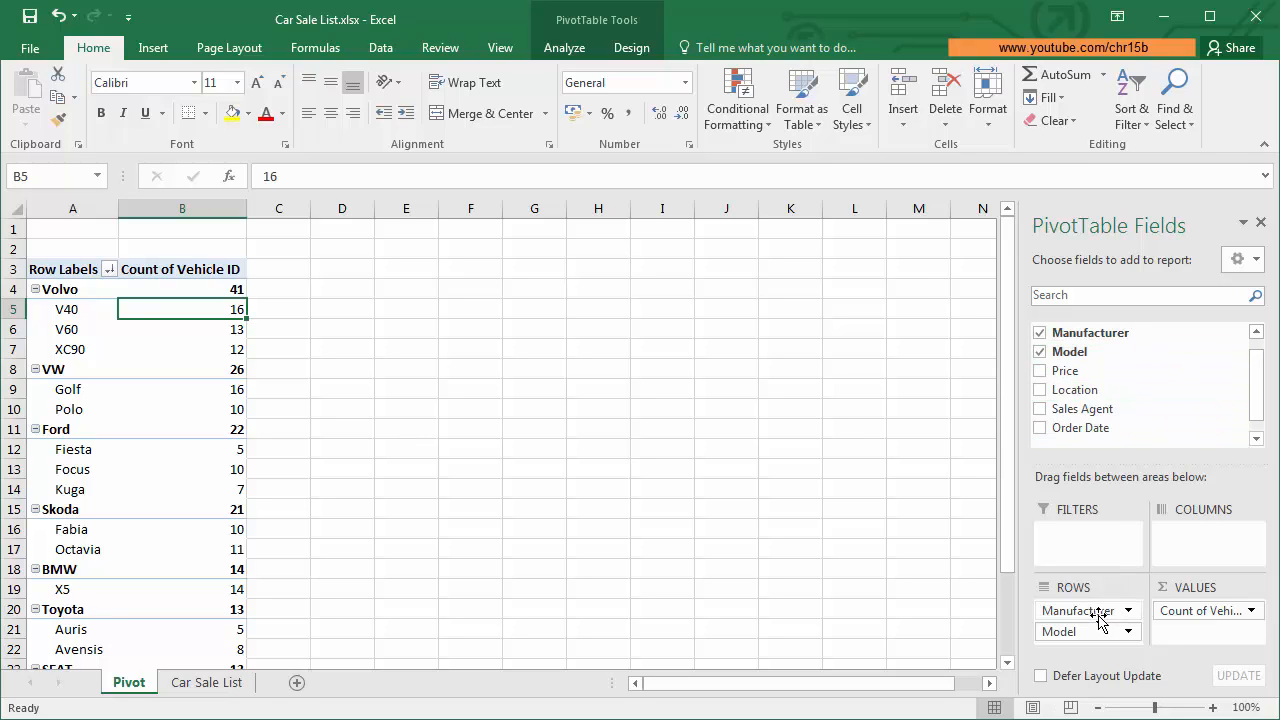
# Step: Clear the PivotTable by removing the Model, Manufacturer and Count of Vehicle ID fields
pyautogui.click(1040, 349)
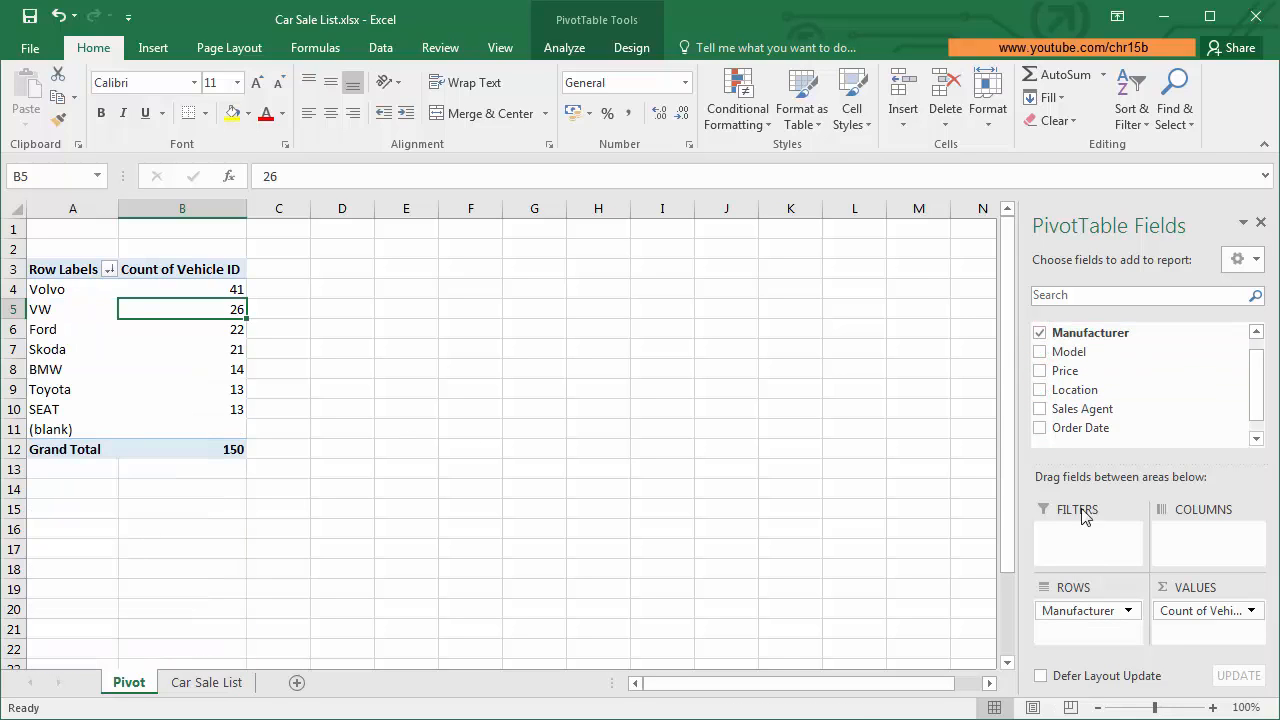
pyautogui.moveTo(1094, 609); pyautogui.dragTo(1137, 400)
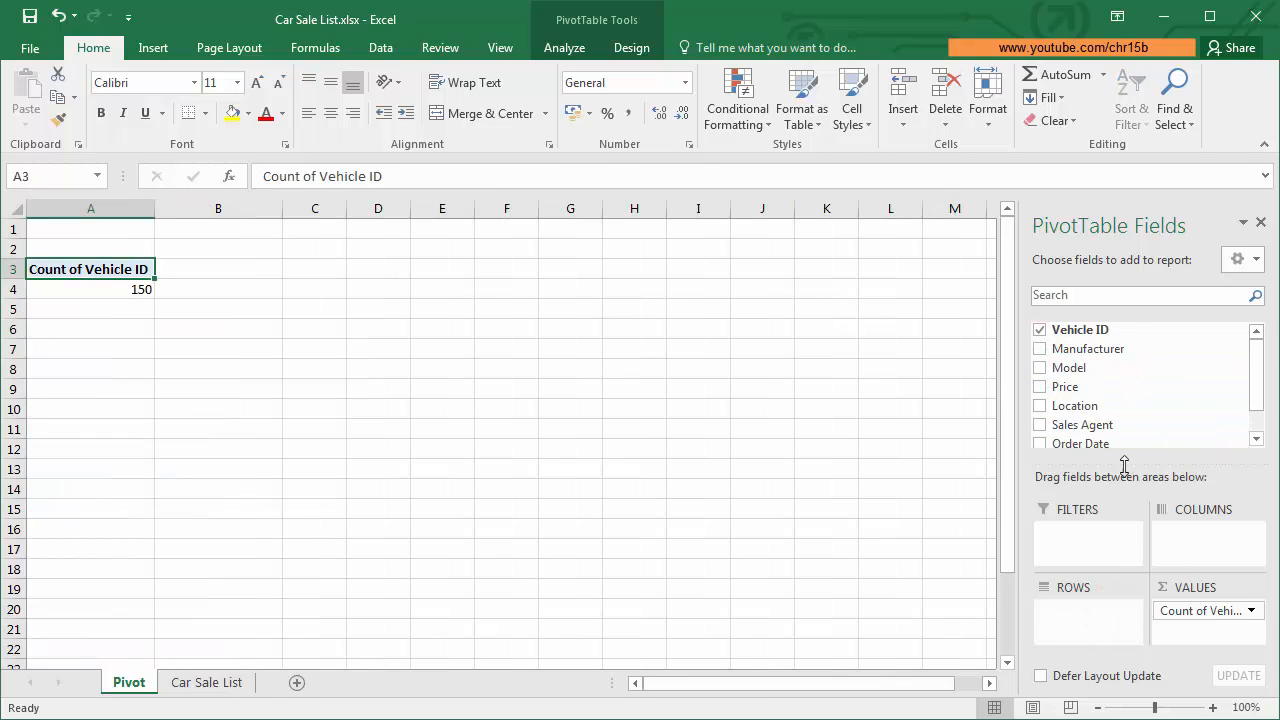
pyautogui.moveTo(1200, 610); pyautogui.dragTo(1085, 395)
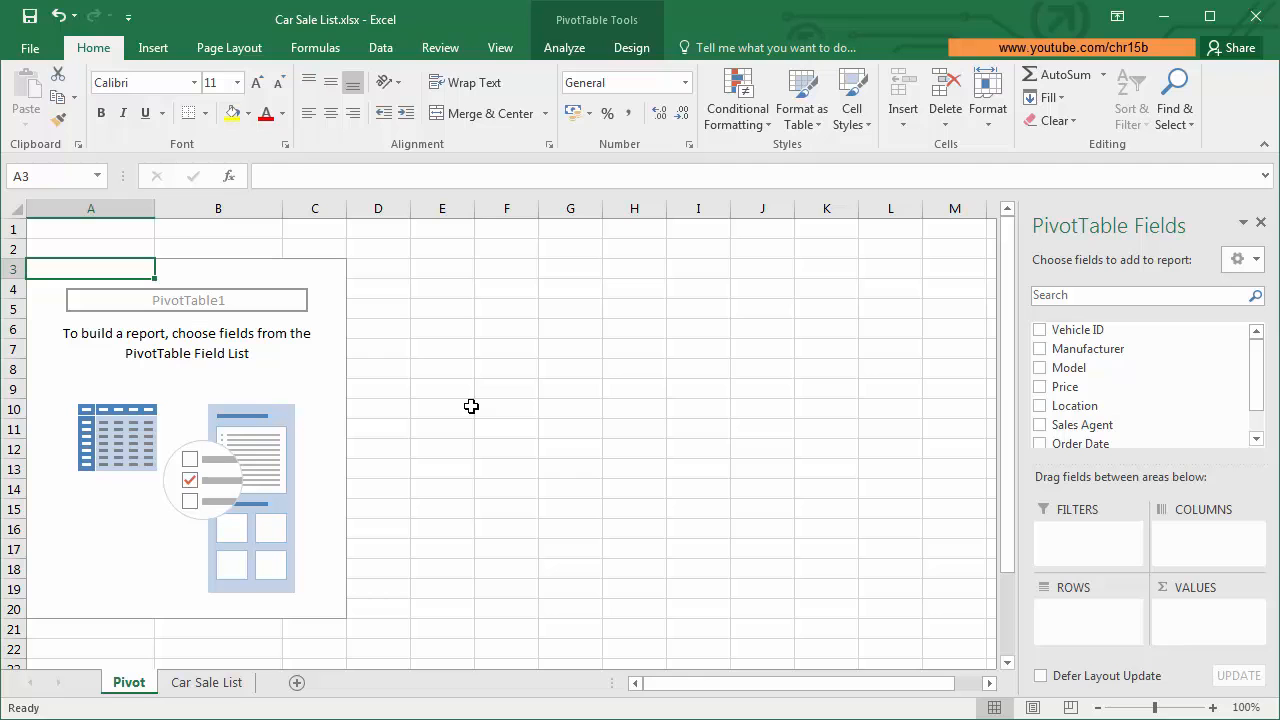
# Step: Check the source data on the Car Sale List sheet and add Sales Agent as the PivotTable's row field
pyautogui.click(205, 682)
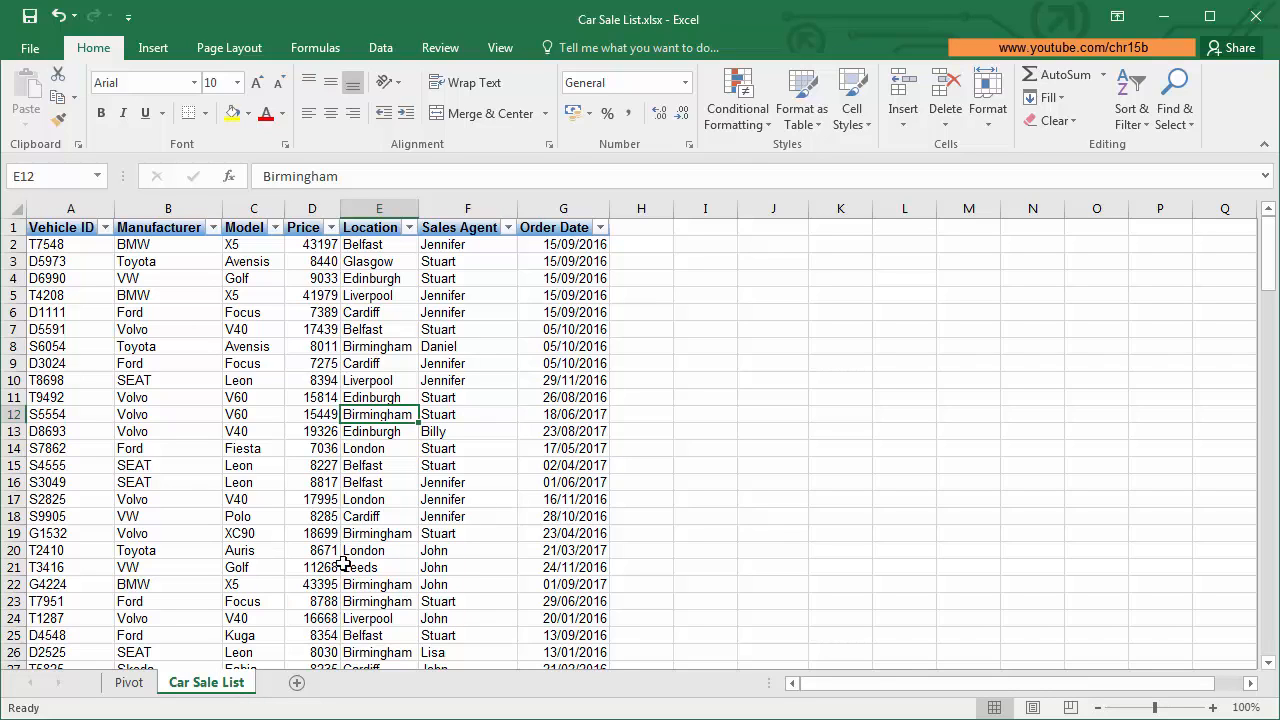
pyautogui.click(128, 682)
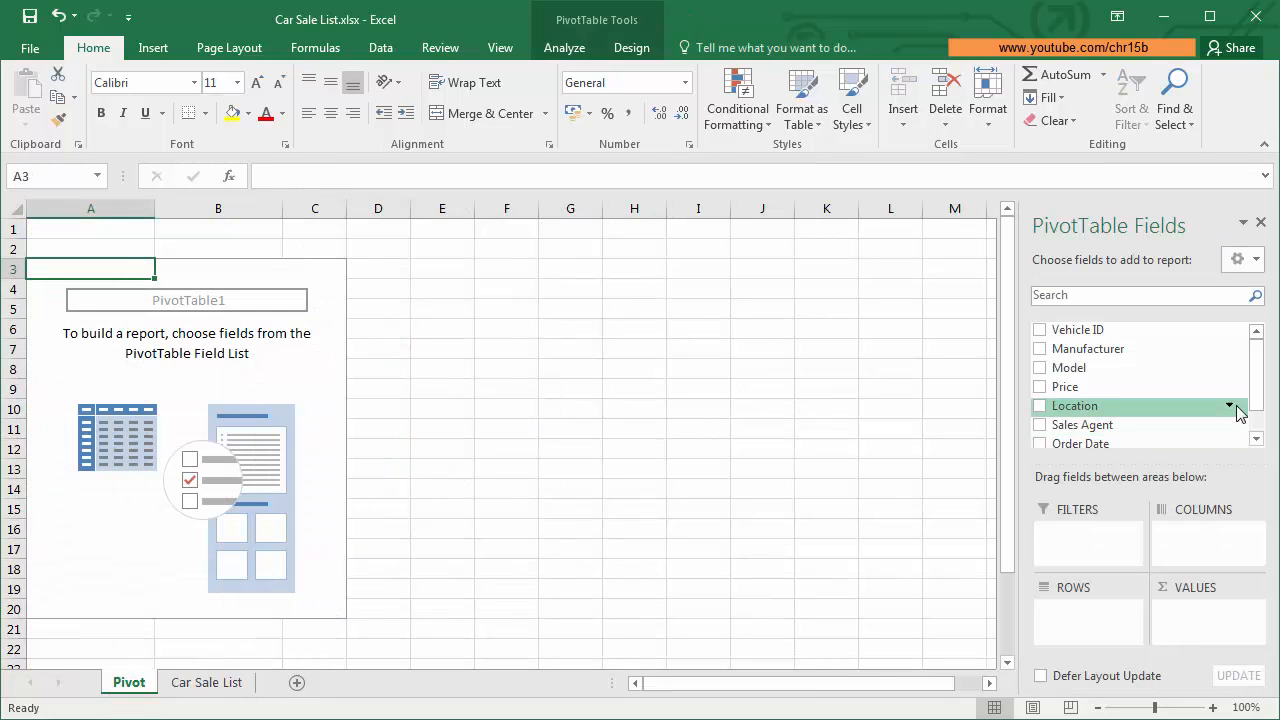
pyautogui.moveTo(1255, 386); pyautogui.dragTo(1255, 410)
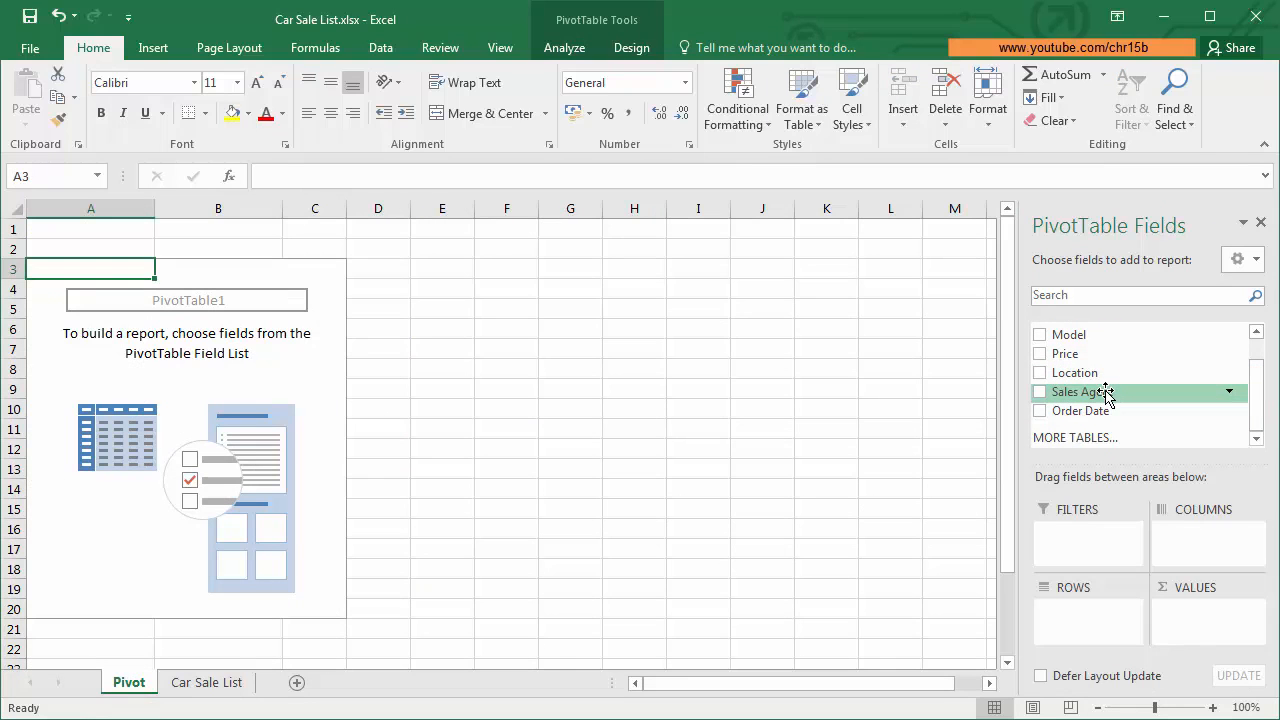
pyautogui.moveTo(1106, 394); pyautogui.dragTo(1108, 618)
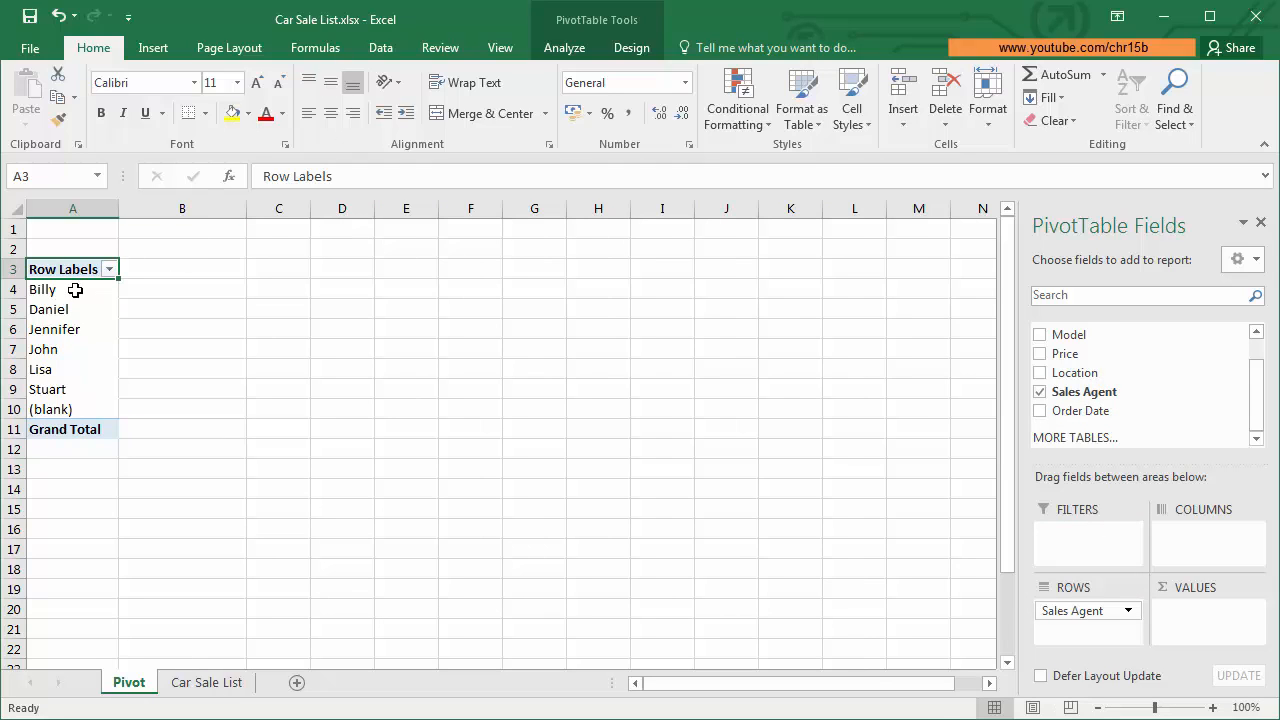
pyautogui.moveTo(76, 289); pyautogui.dragTo(80, 394)
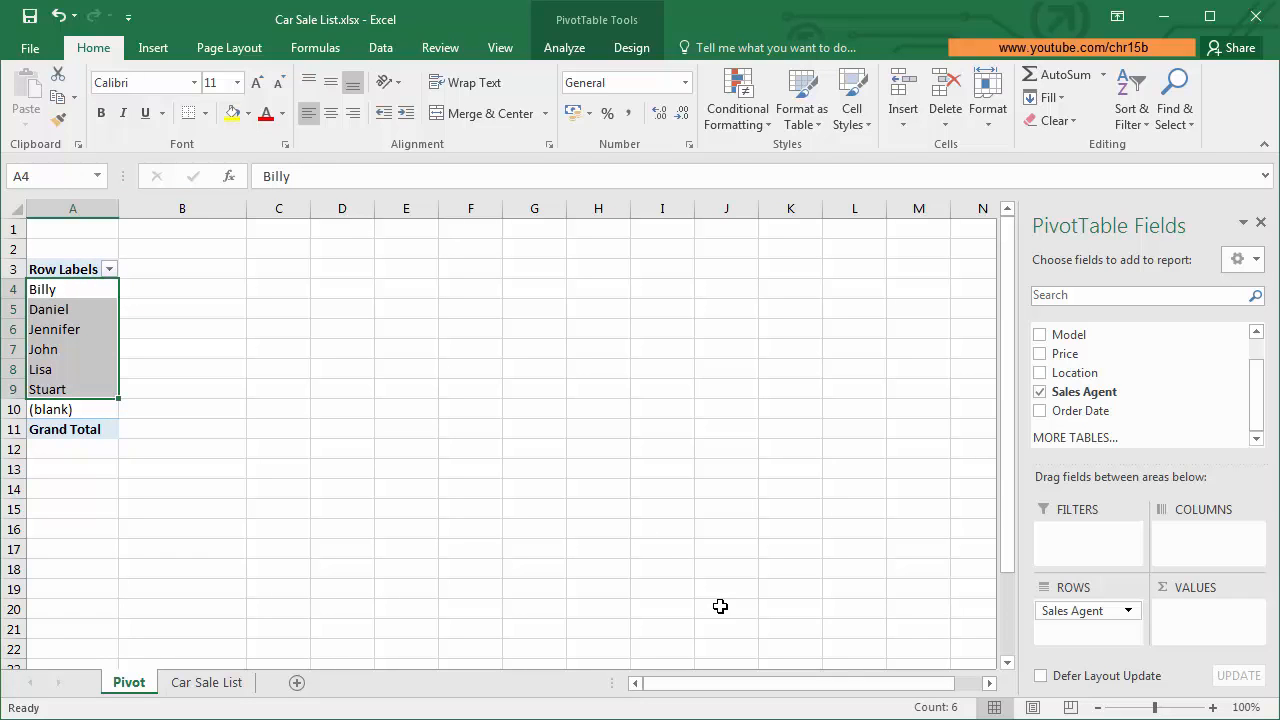
pyautogui.click(426, 346)
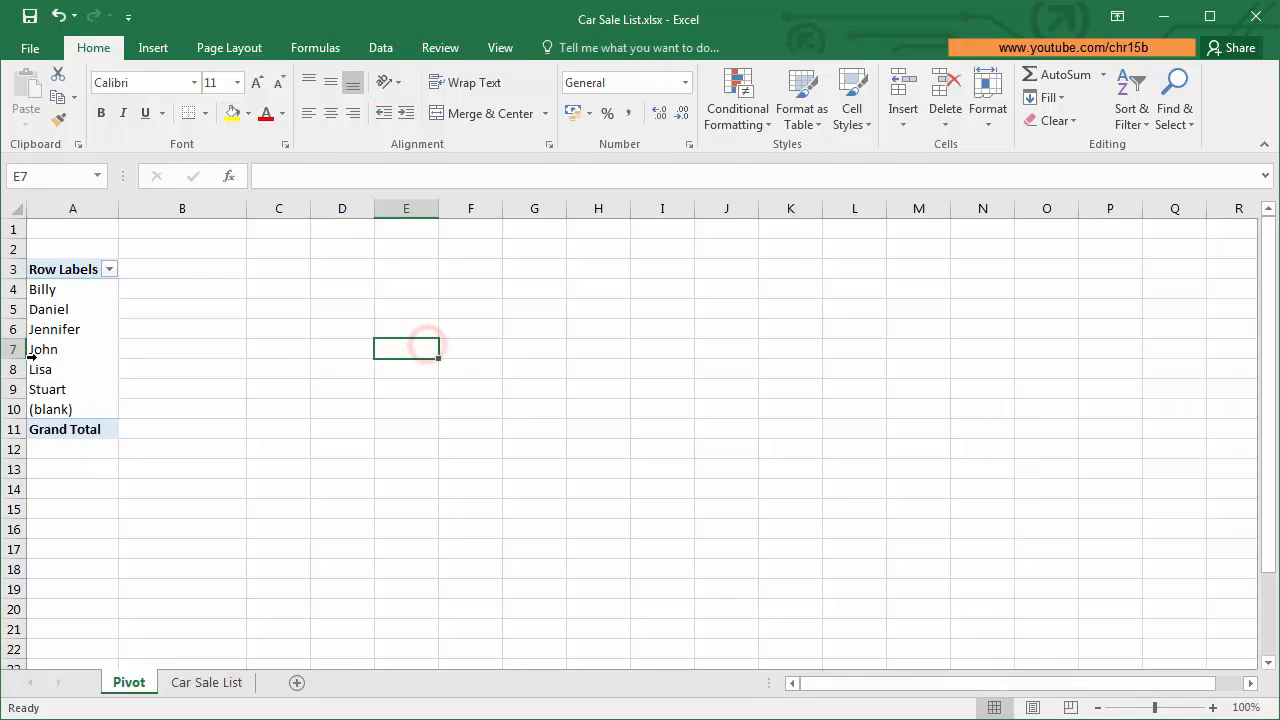
pyautogui.click(84, 324)
# Step: Add Price as the PivotTable's value field and inspect the resulting column for each sales agent
pyautogui.moveTo(1255, 408); pyautogui.dragTo(1275, 372)
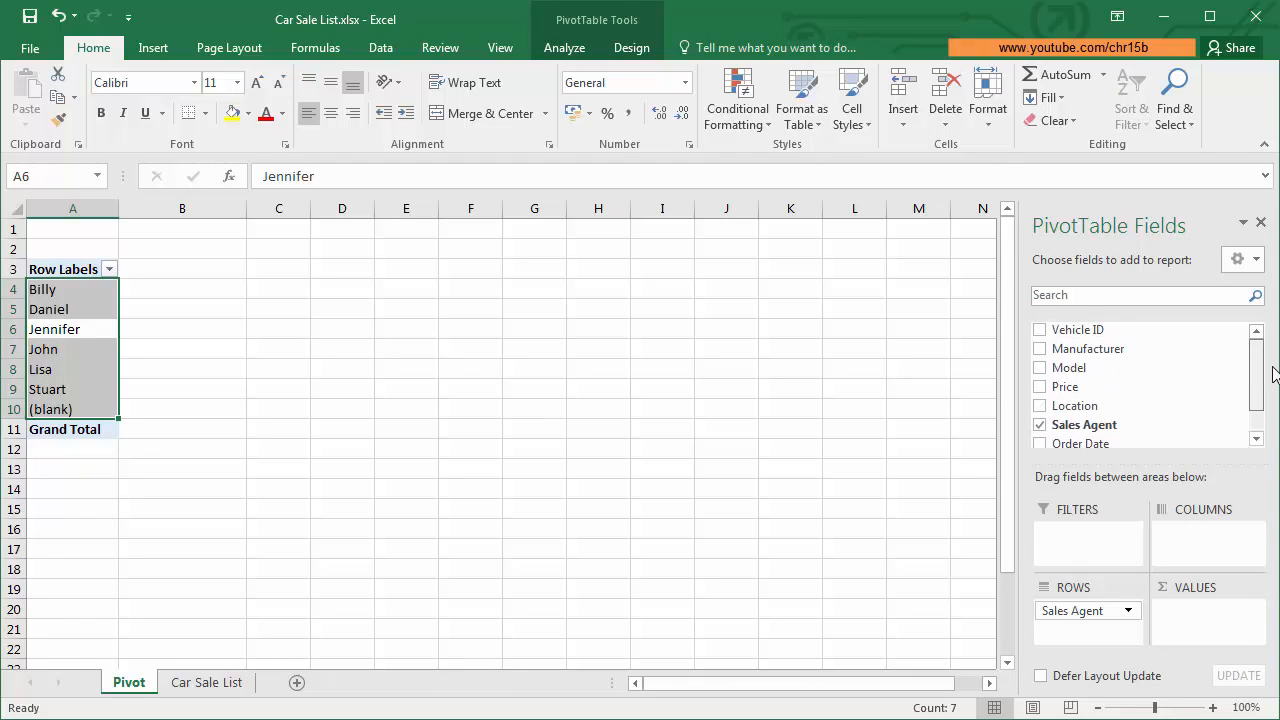
pyautogui.moveTo(1088, 390); pyautogui.dragTo(1190, 612)
pyautogui.click(442, 371)
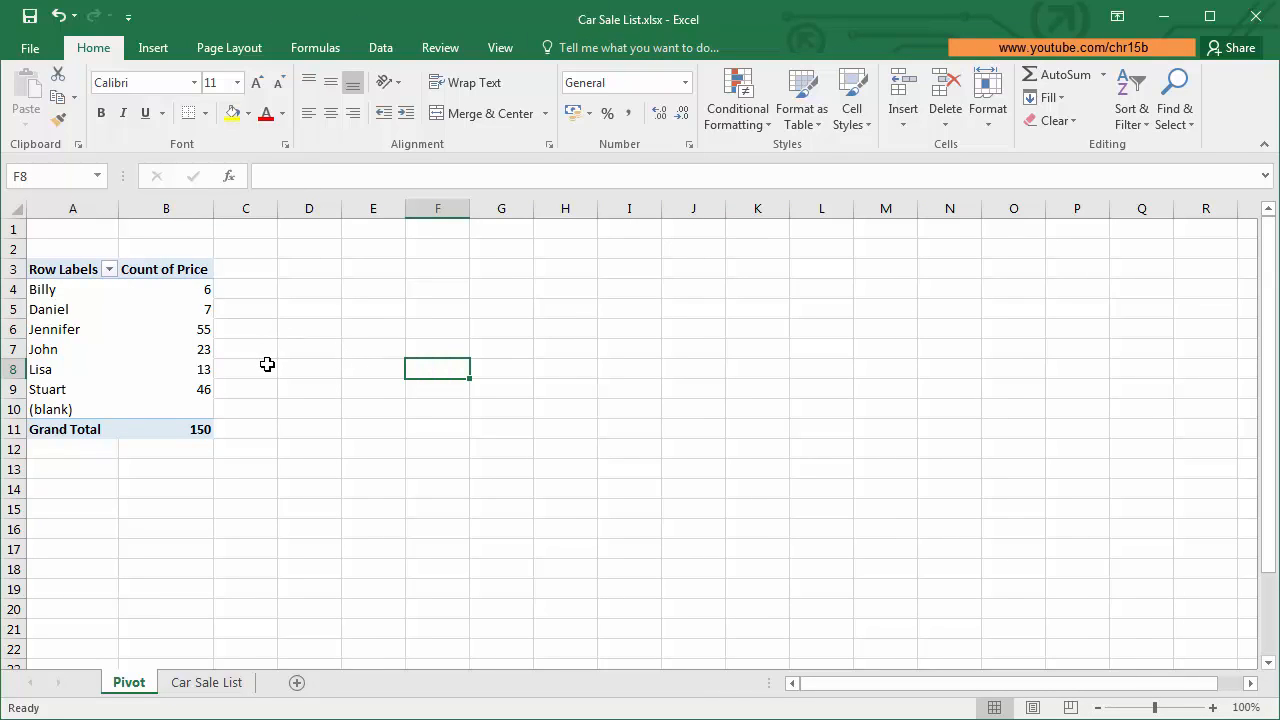
pyautogui.click(204, 349)
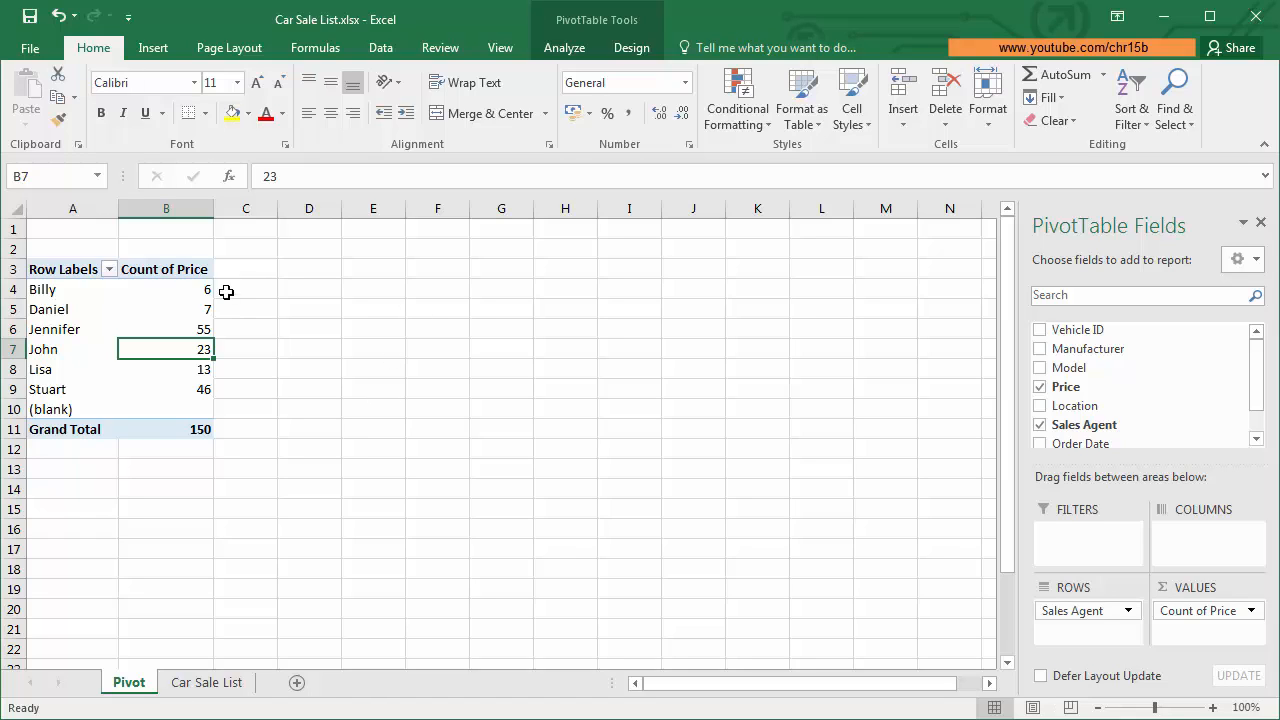
pyautogui.click(168, 272)
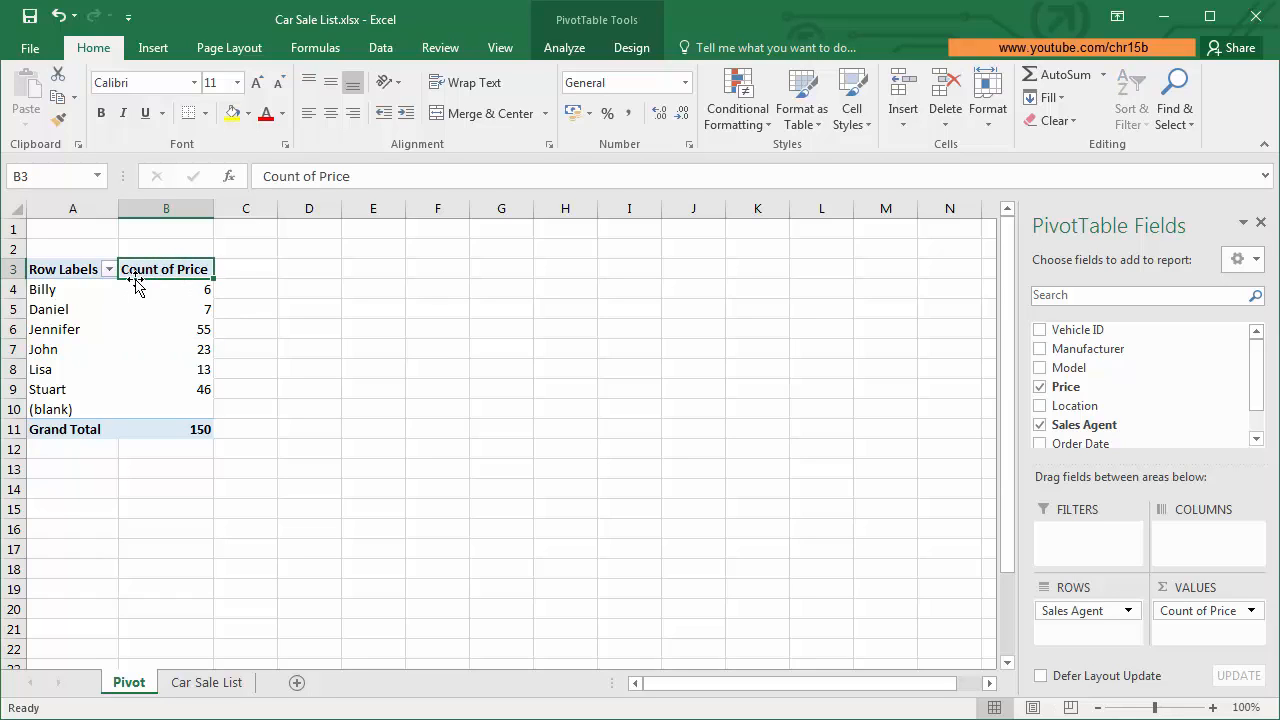
pyautogui.click(201, 288)
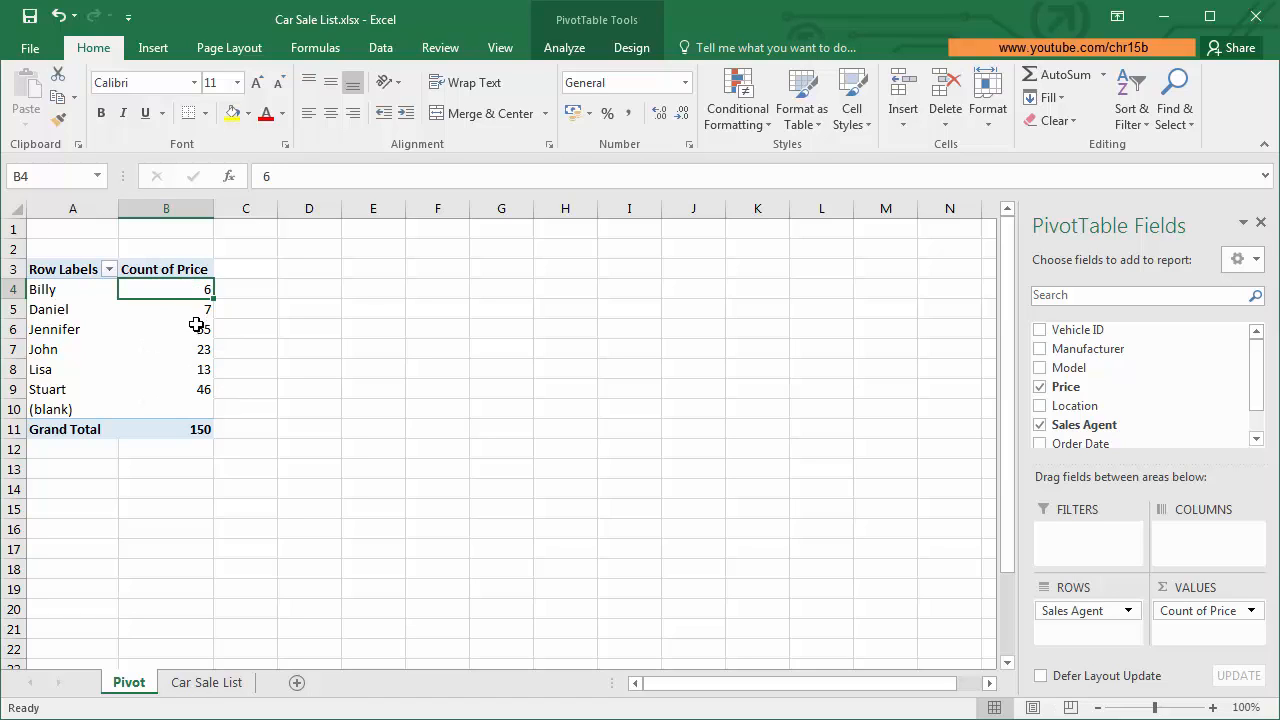
pyautogui.moveTo(153, 416)
pyautogui.moveTo(181, 341)
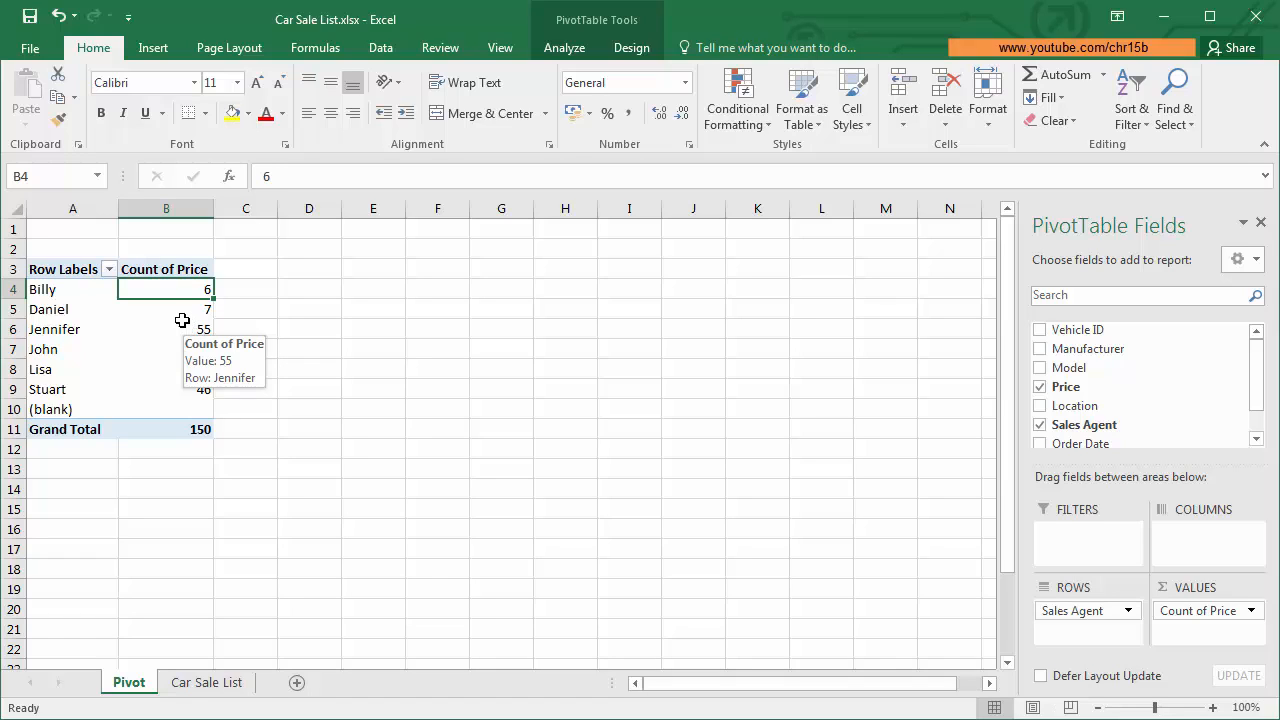
pyautogui.moveTo(177, 318)
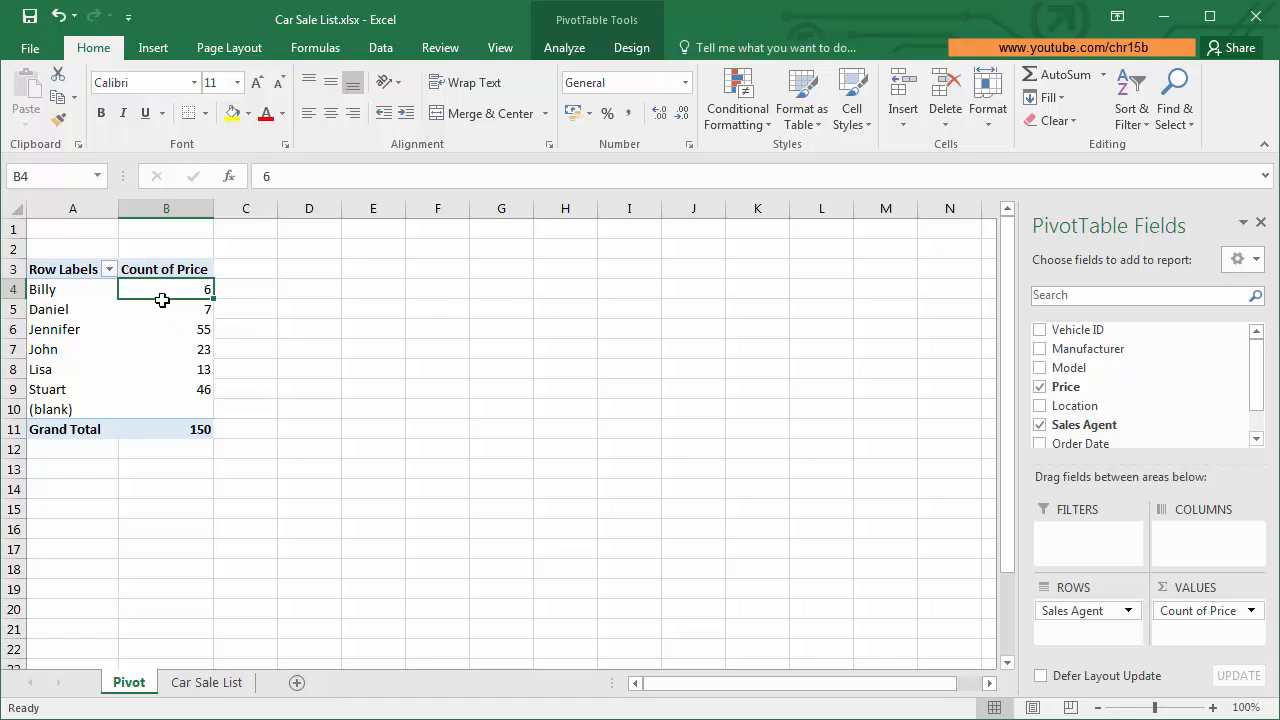
# Step: Change the Price value field's summary calculation to Sum in its value field settings
pyautogui.click(164, 312)
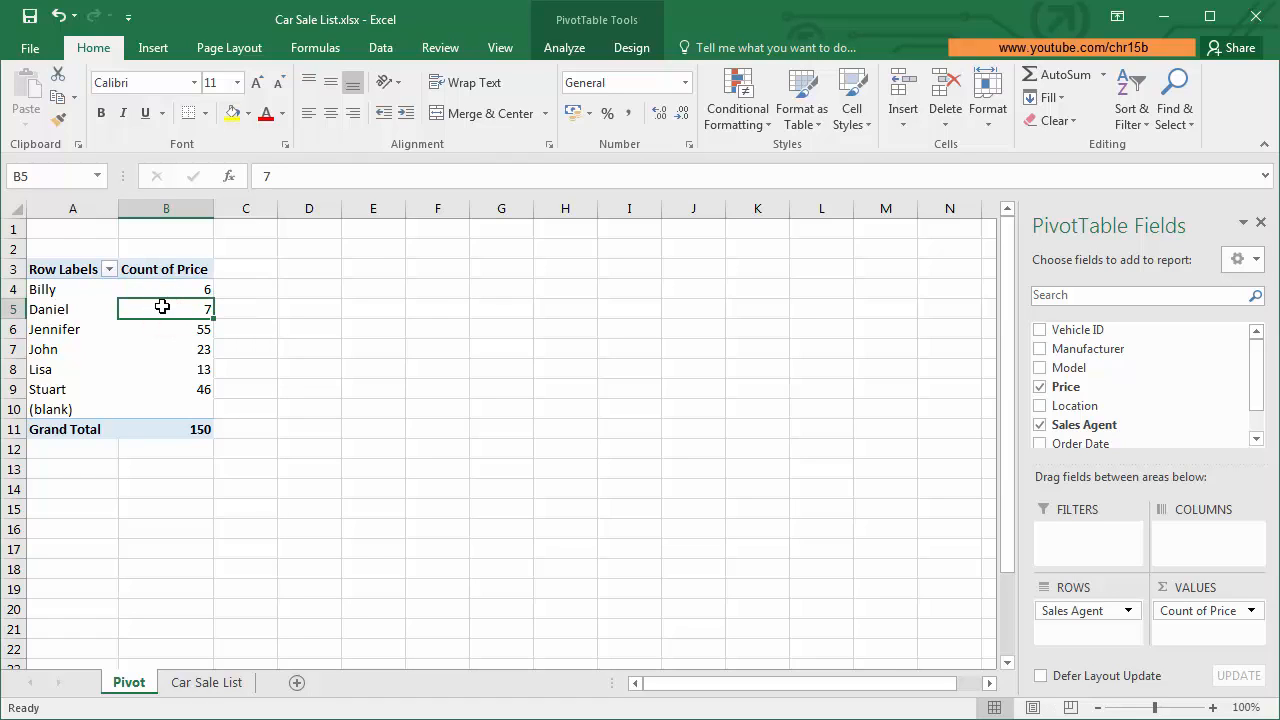
pyautogui.rightClick(163, 309)
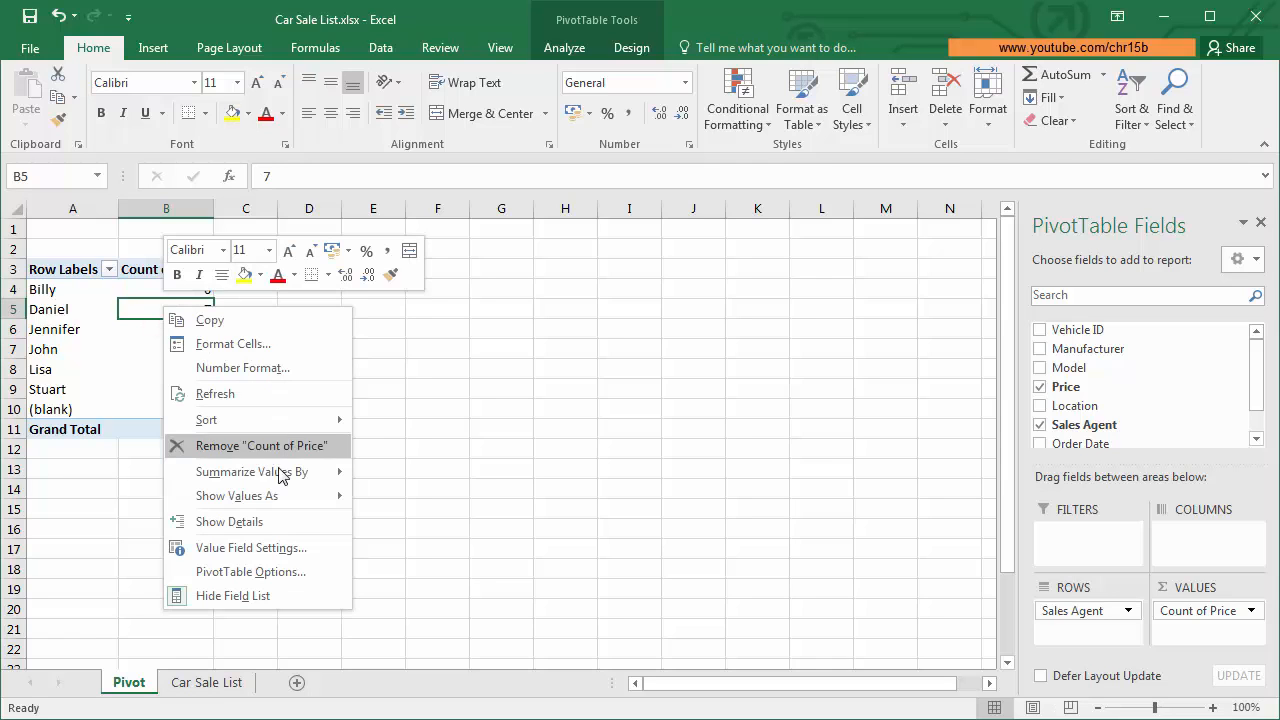
pyautogui.click(322, 548)
pyautogui.moveTo(318, 392); pyautogui.dragTo(444, 320)
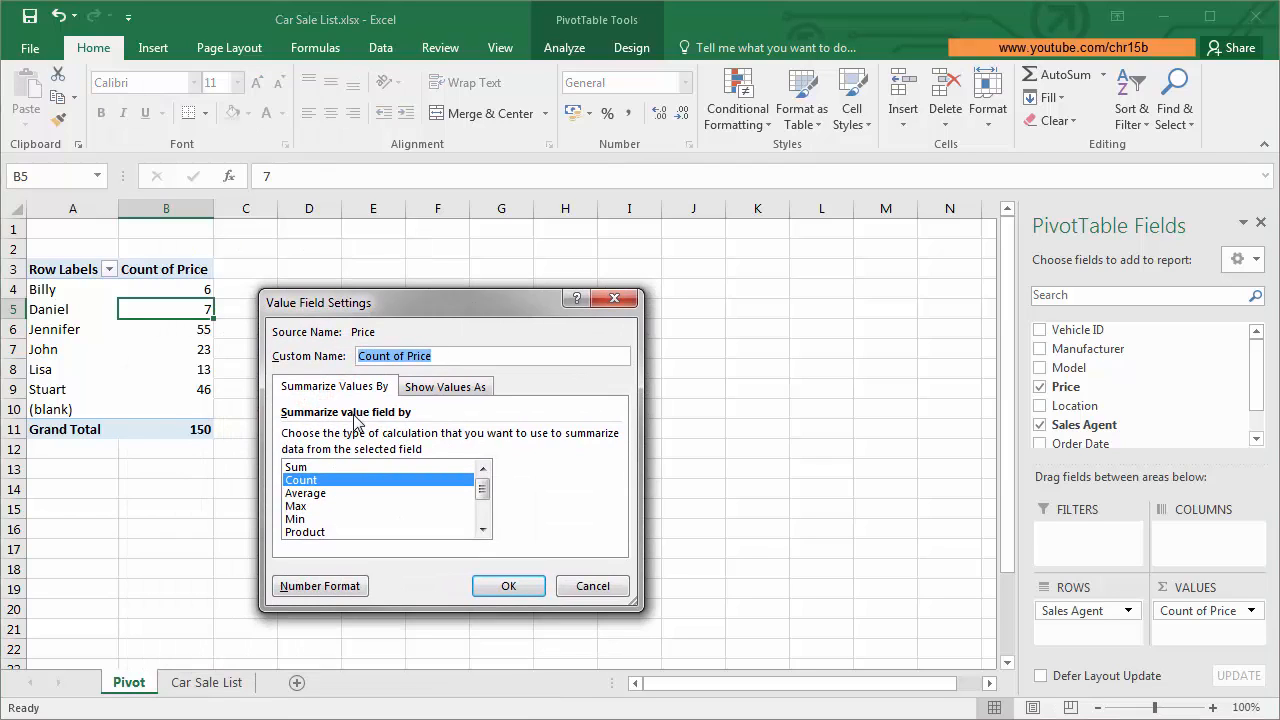
pyautogui.click(330, 482)
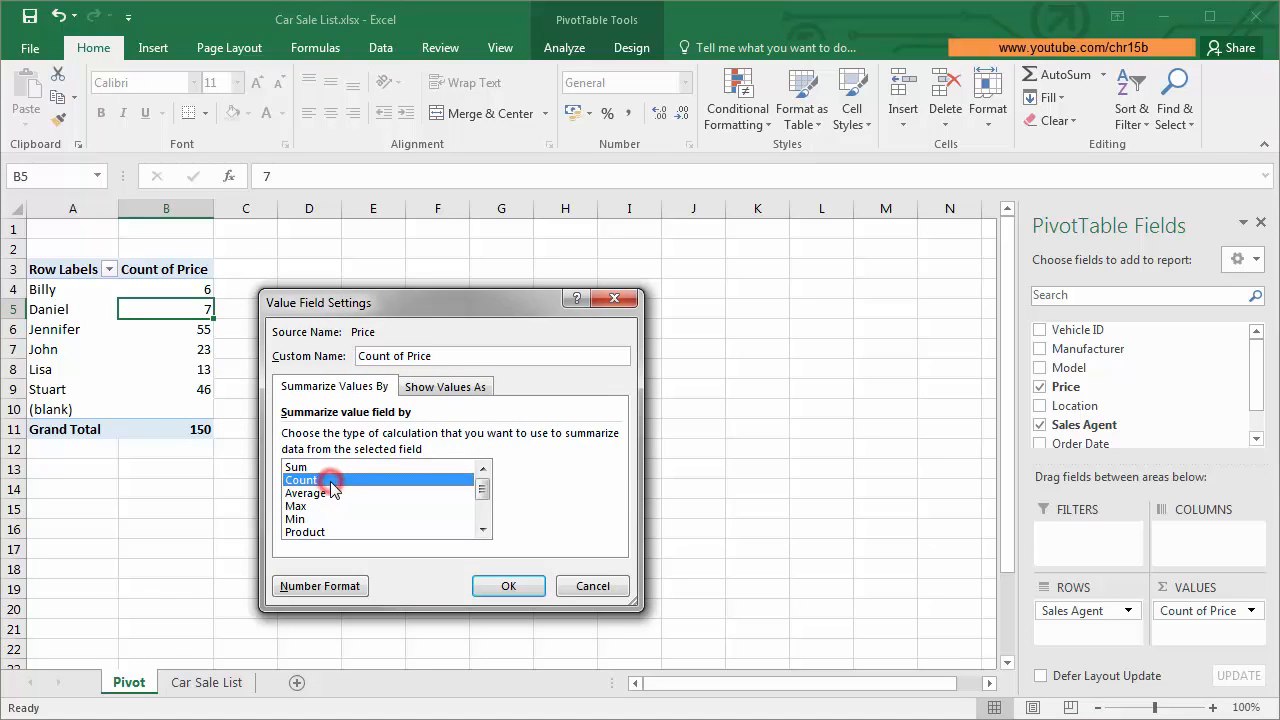
pyautogui.click(318, 467)
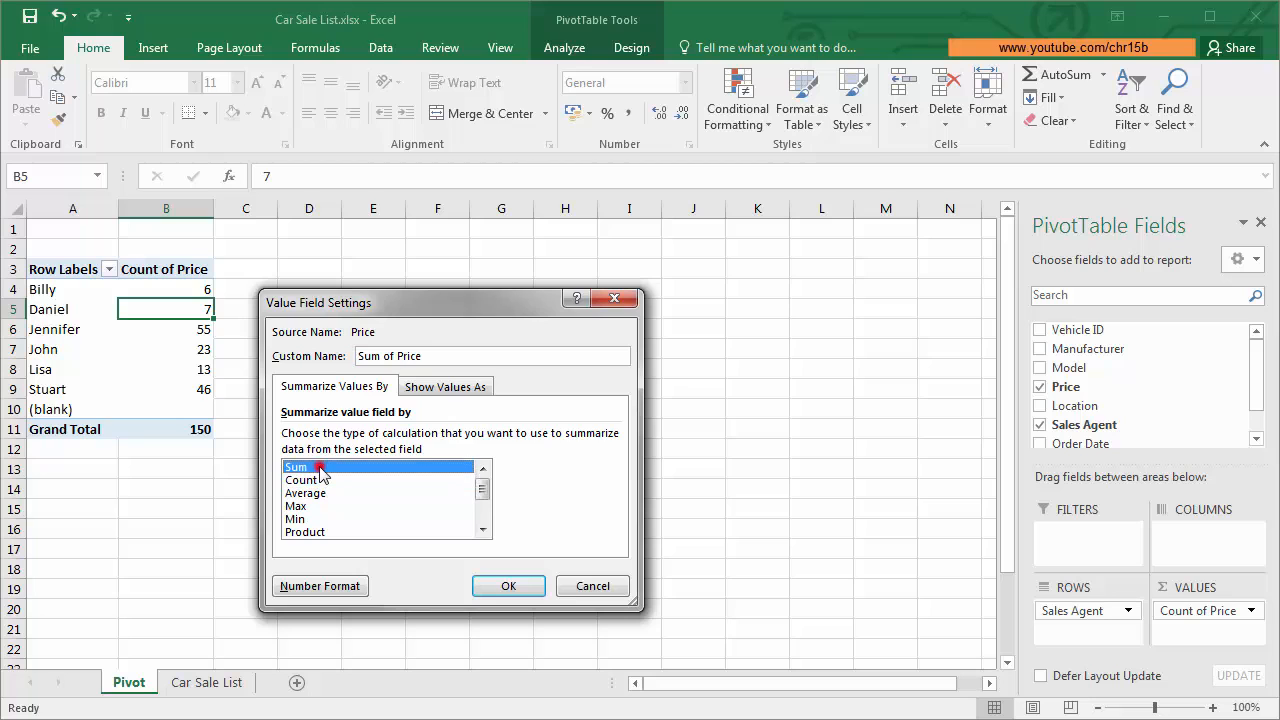
pyautogui.click(509, 586)
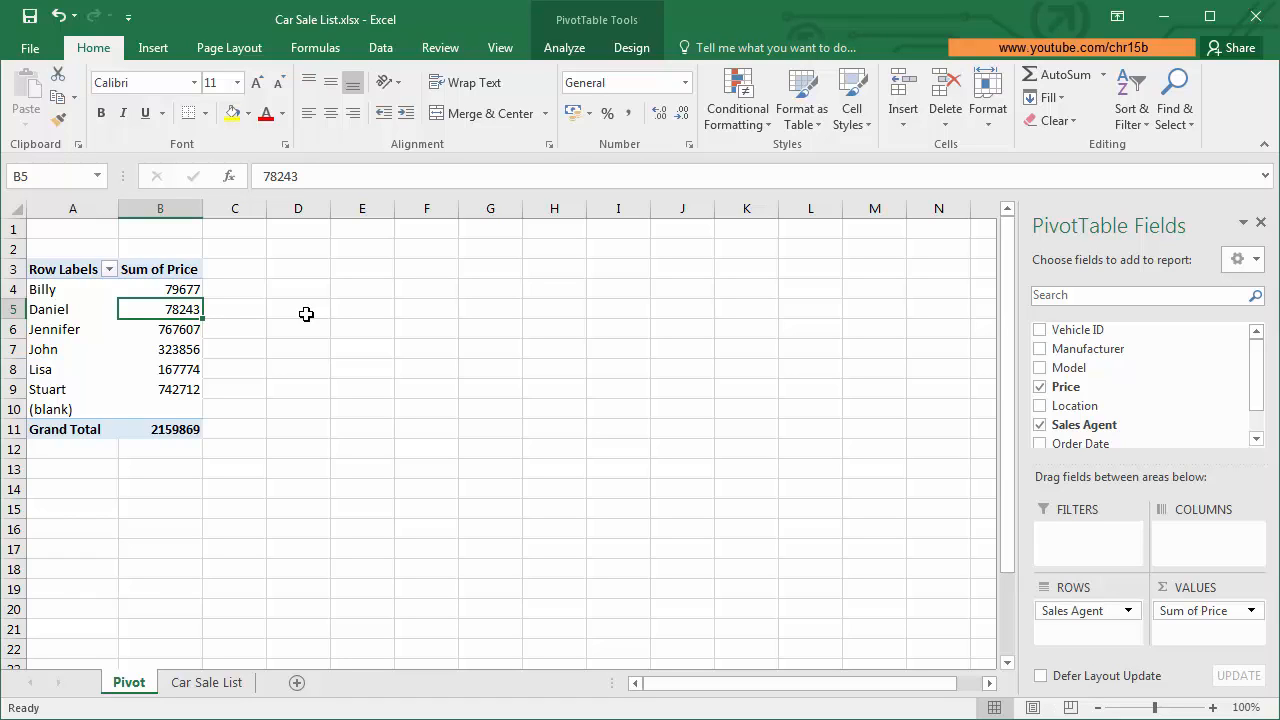
# Step: Format the Sum of Price values with the Accounting number format, £ symbol and 0 decimal places
pyautogui.click(180, 330)
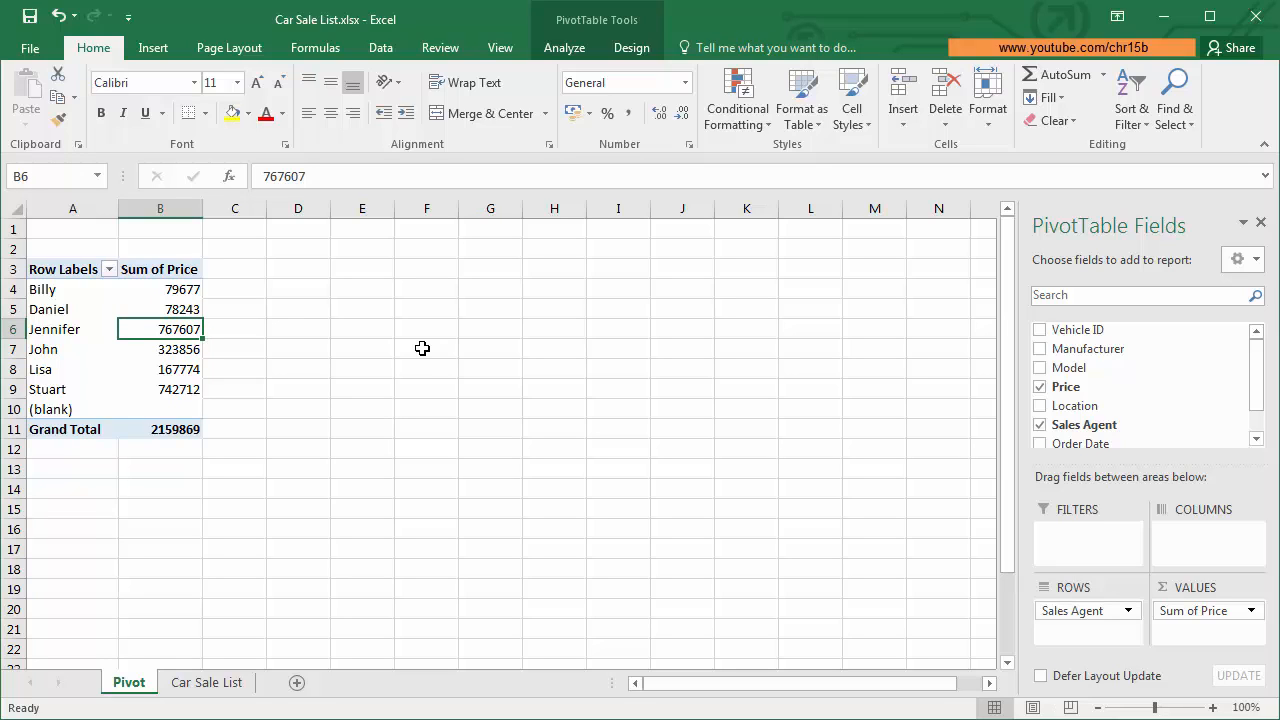
pyautogui.rightClick(172, 330)
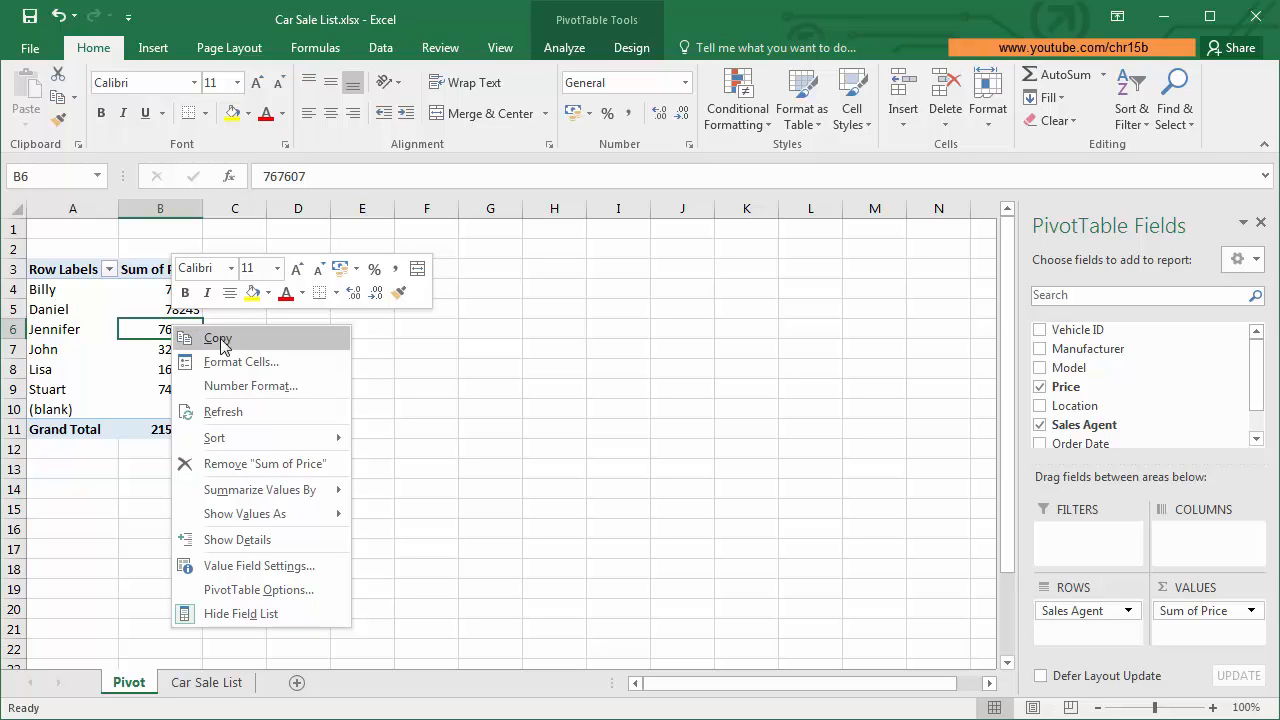
pyautogui.click(301, 386)
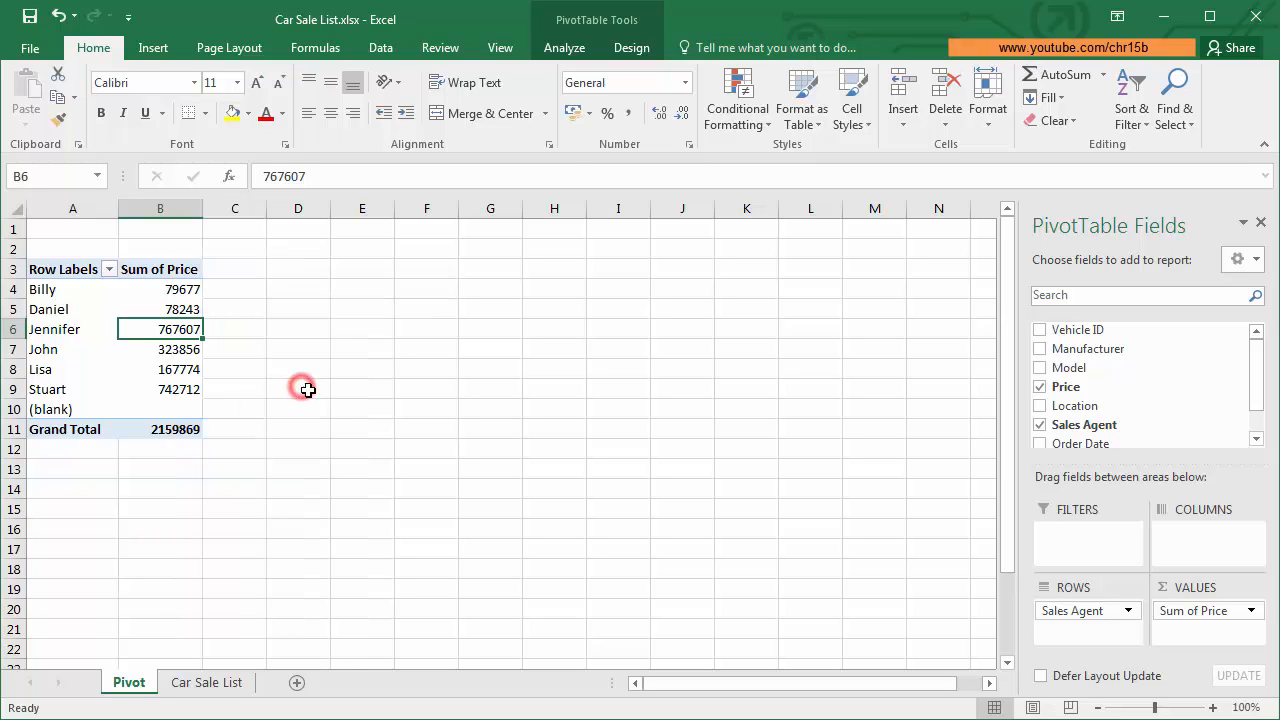
pyautogui.click(105, 272)
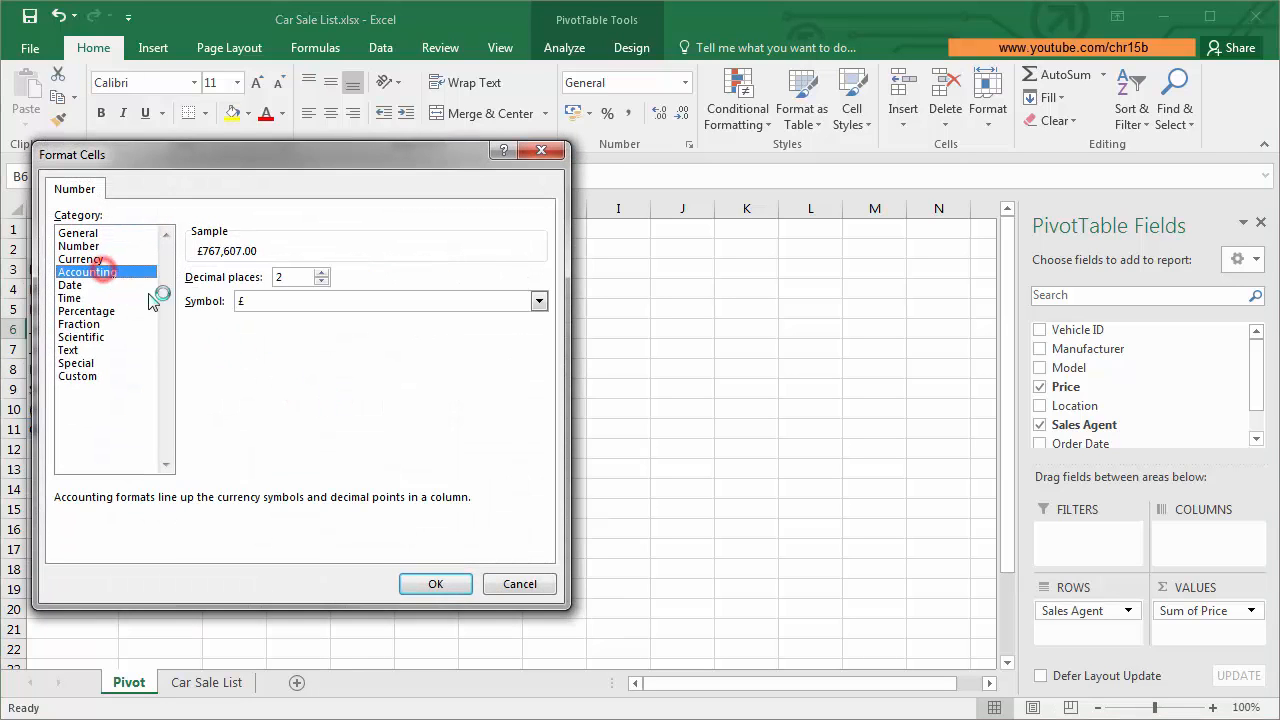
pyautogui.click(321, 281)
pyautogui.click(321, 281)
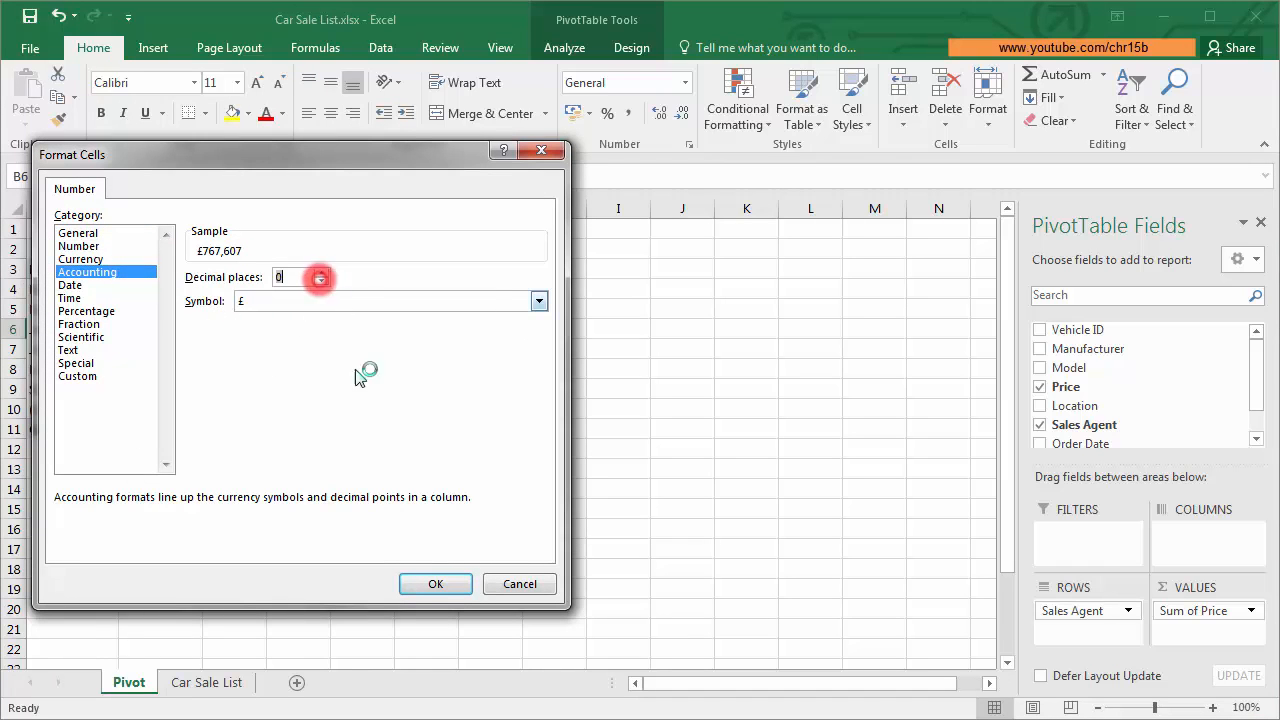
pyautogui.click(438, 582)
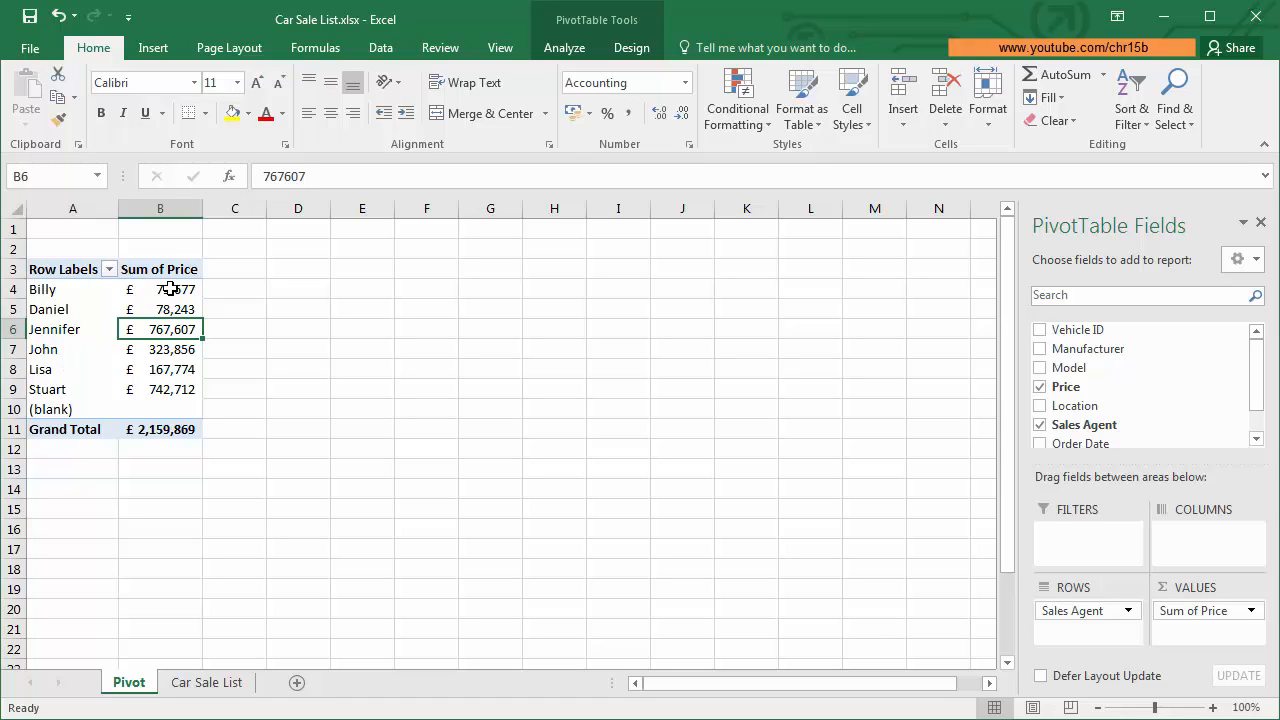
# Step: Review the Location entries on the Car Sale List sheet and the header area beside Sum of Price on the Pivot sheet
pyautogui.moveTo(165, 369)
pyautogui.click(221, 682)
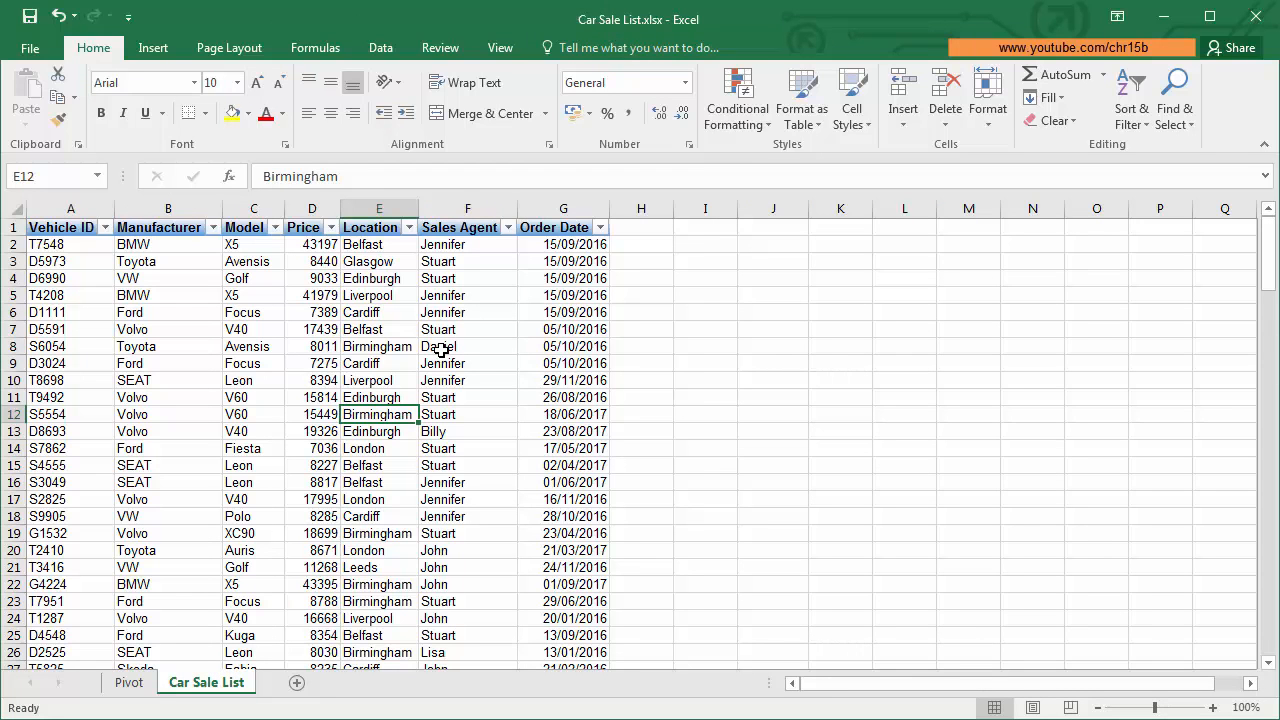
pyautogui.click(381, 273)
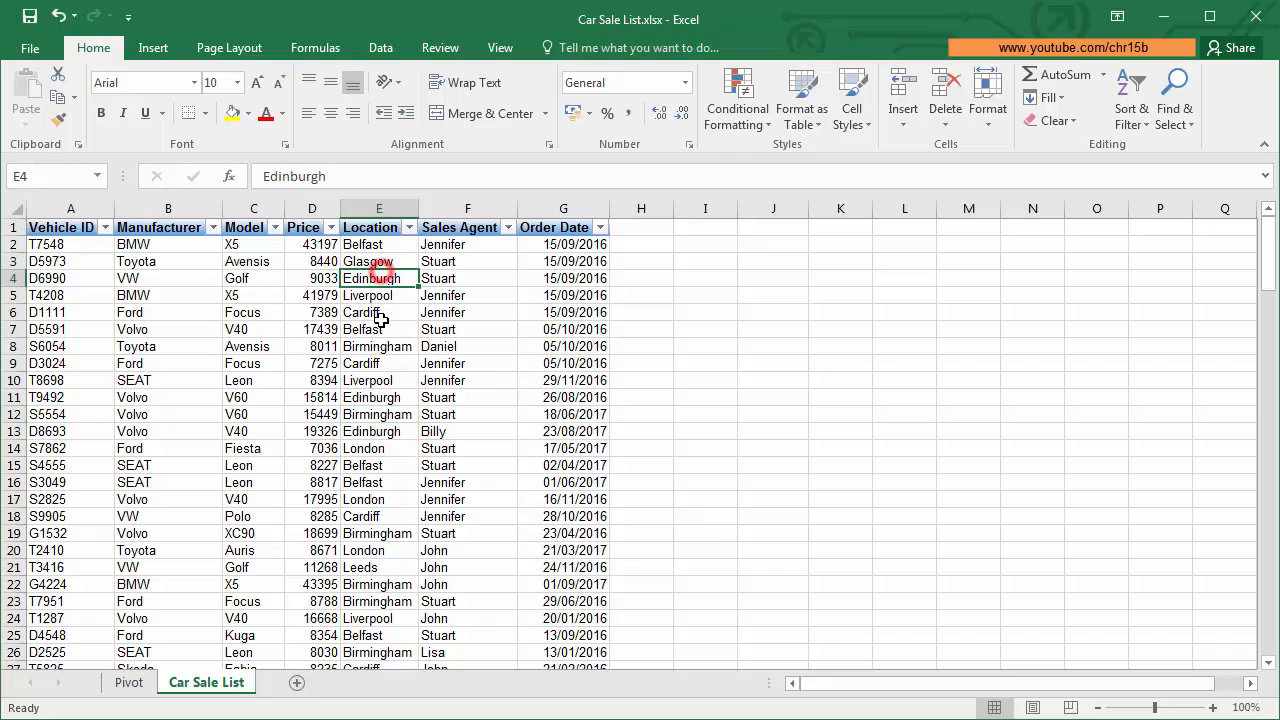
pyautogui.click(381, 318)
pyautogui.click(389, 367)
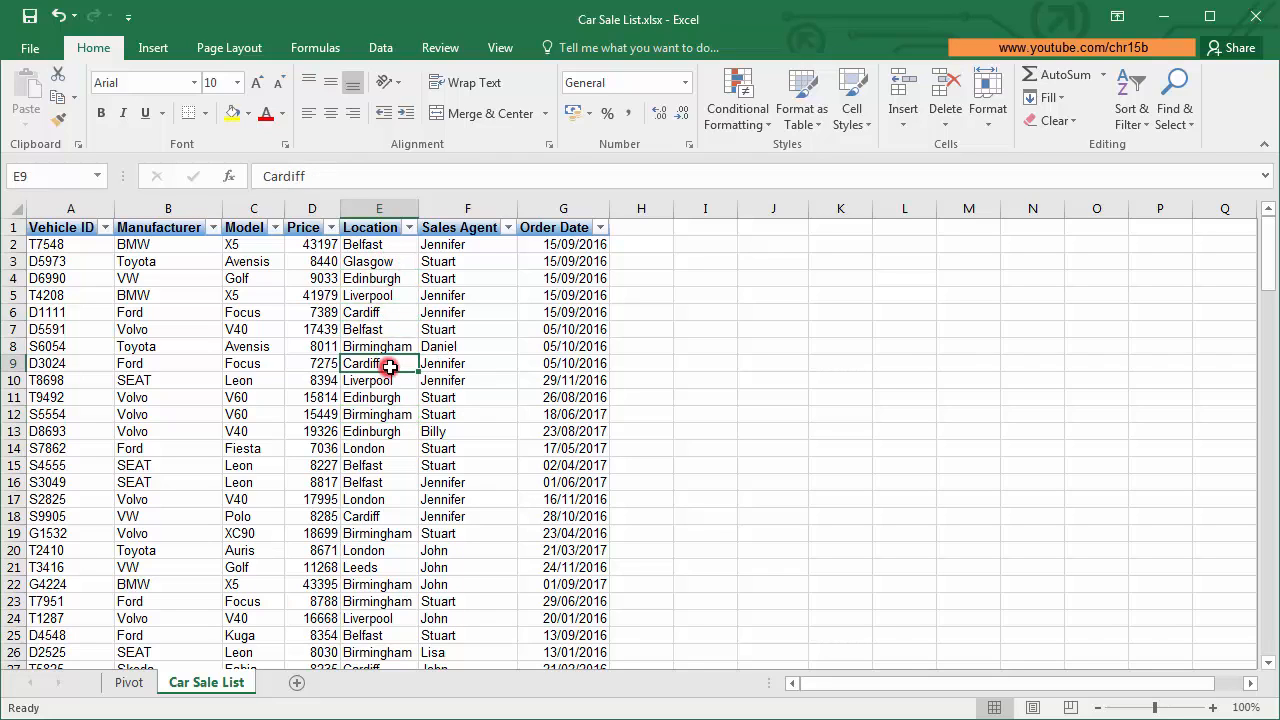
pyautogui.click(115, 687)
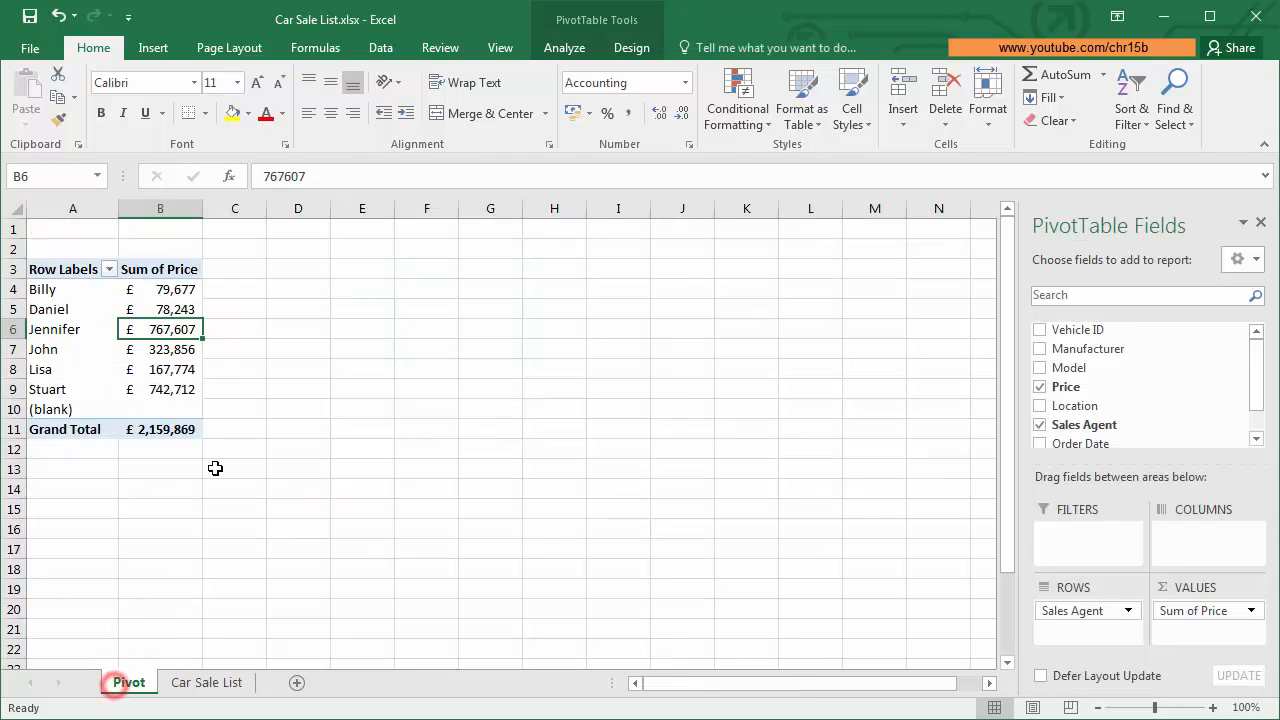
pyautogui.click(170, 269)
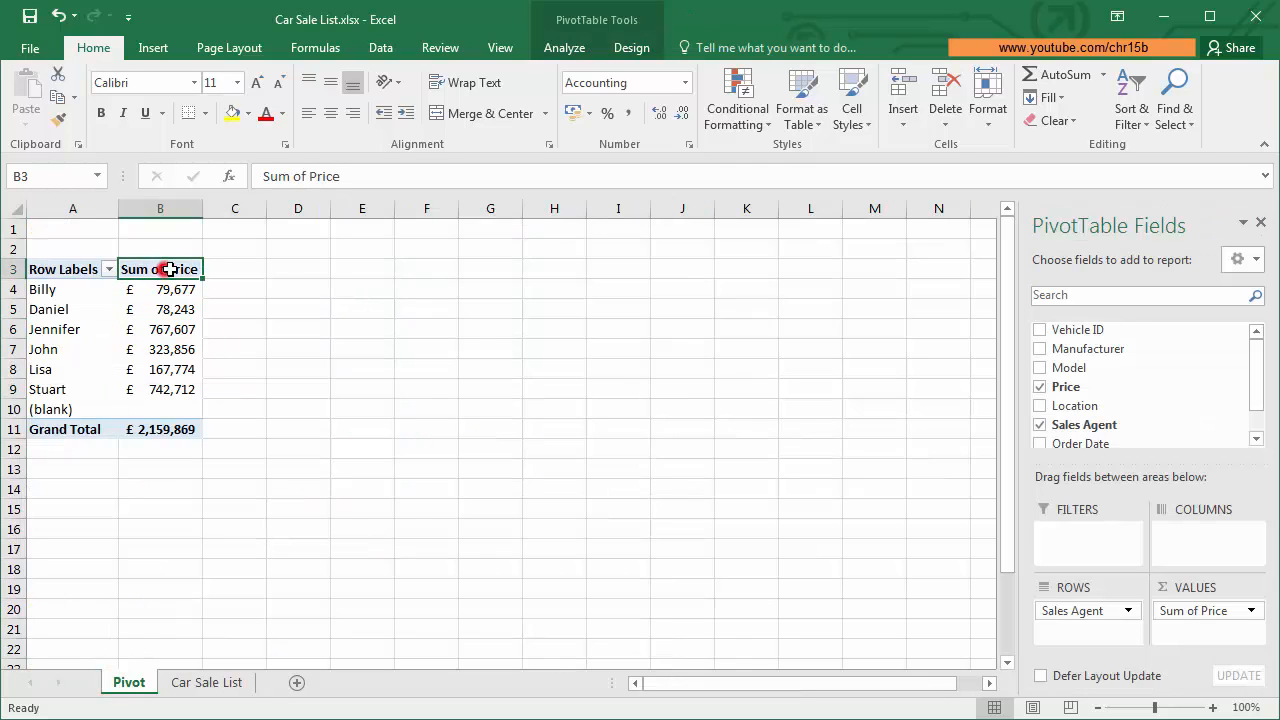
pyautogui.moveTo(170, 269); pyautogui.dragTo(744, 267)
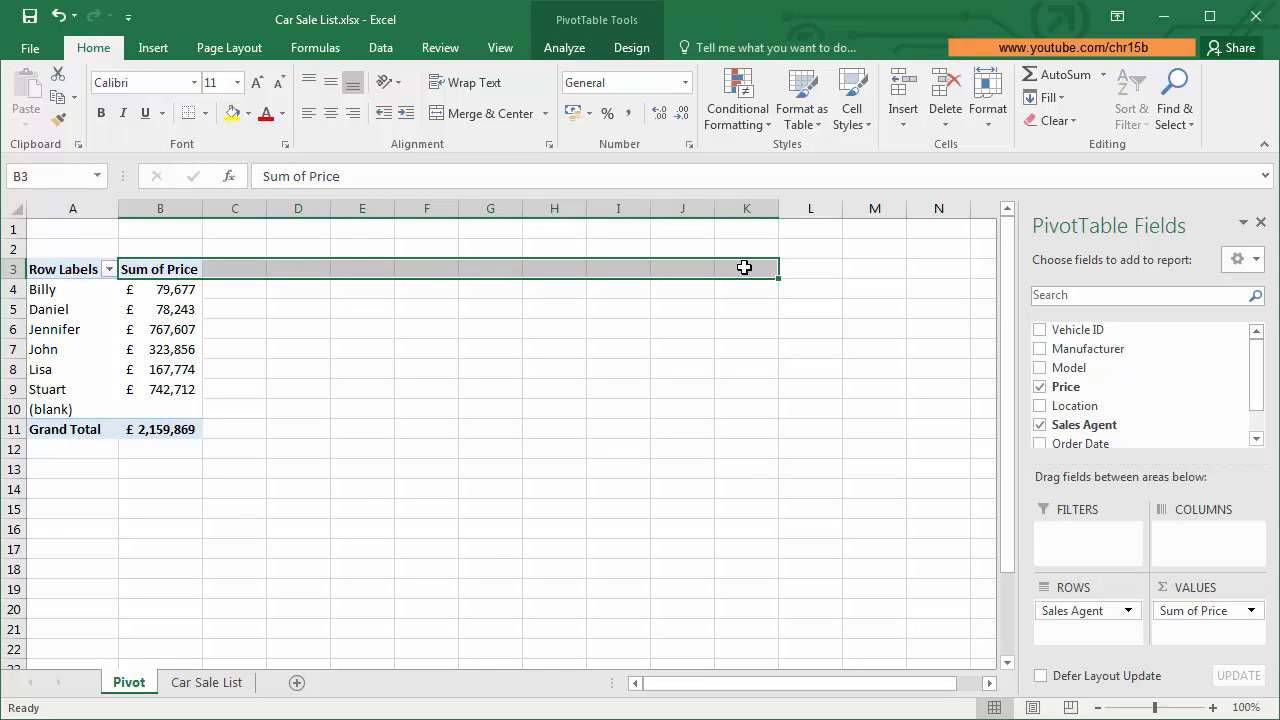
pyautogui.click(750, 267)
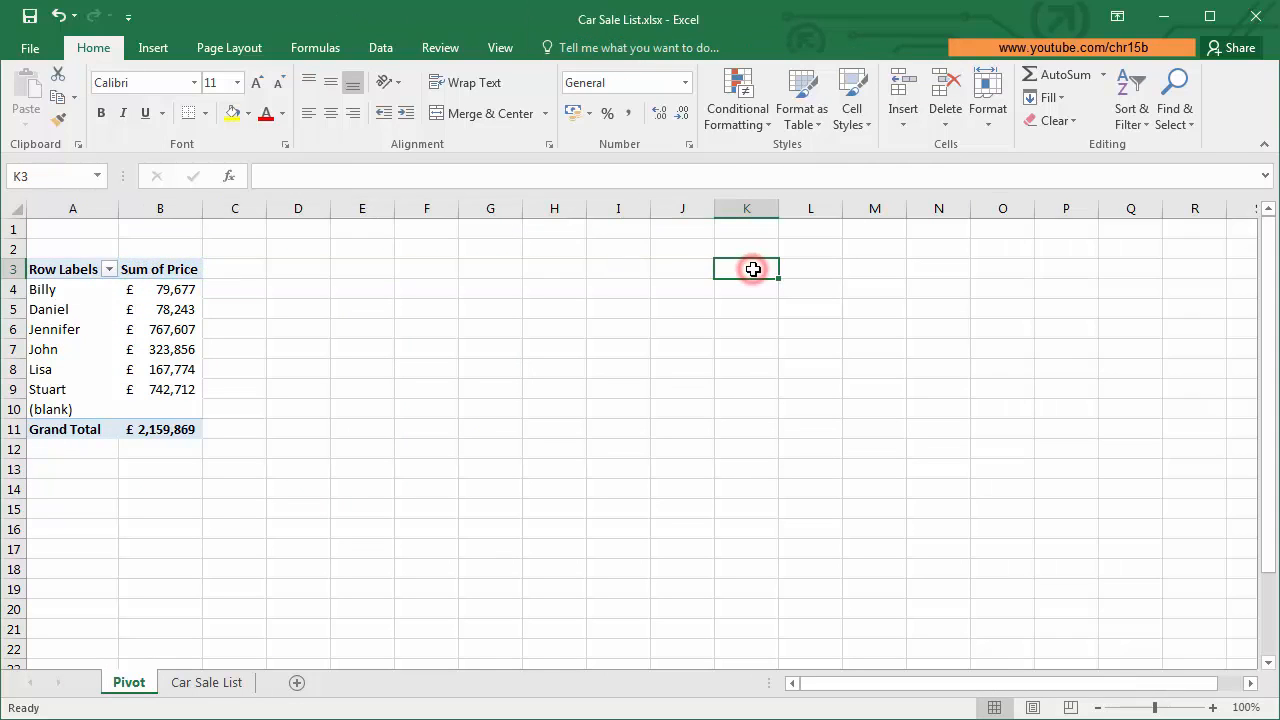
# Step: Add Location as the PivotTable's column field, and inspect the row 7 agent's grand total and Liverpool value
pyautogui.click(172, 310)
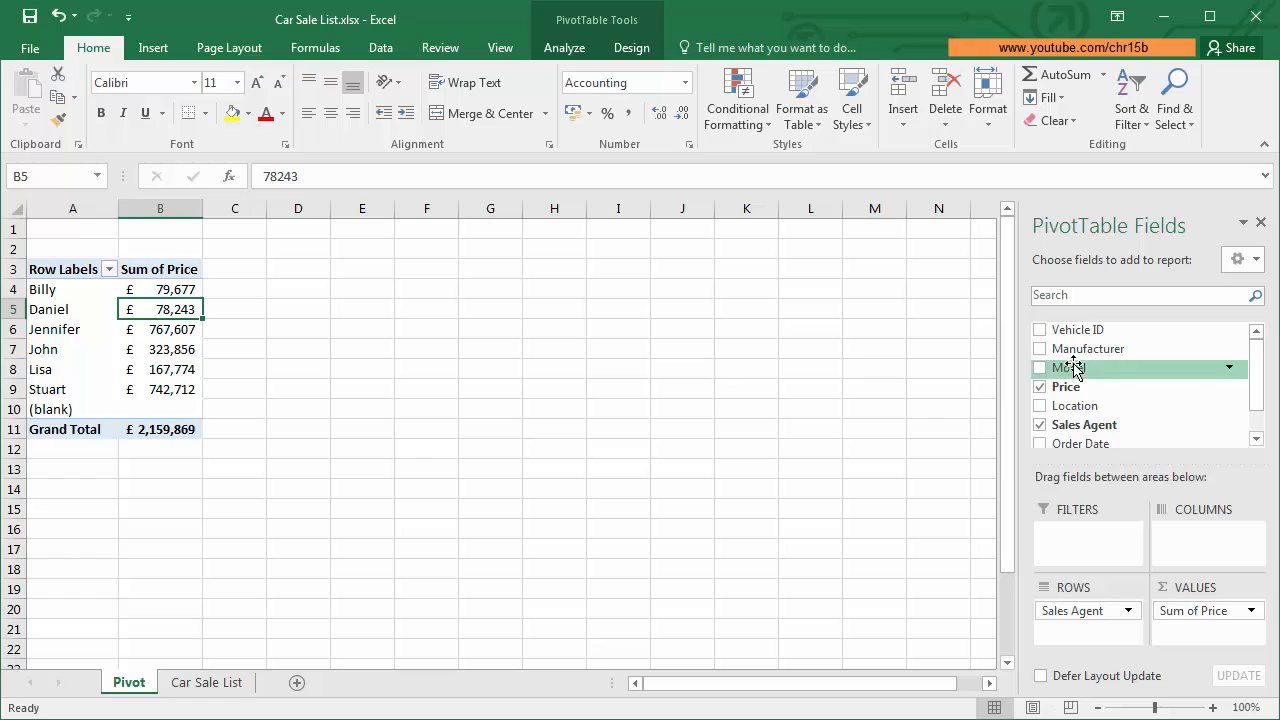
pyautogui.moveTo(1092, 400); pyautogui.dragTo(1227, 545)
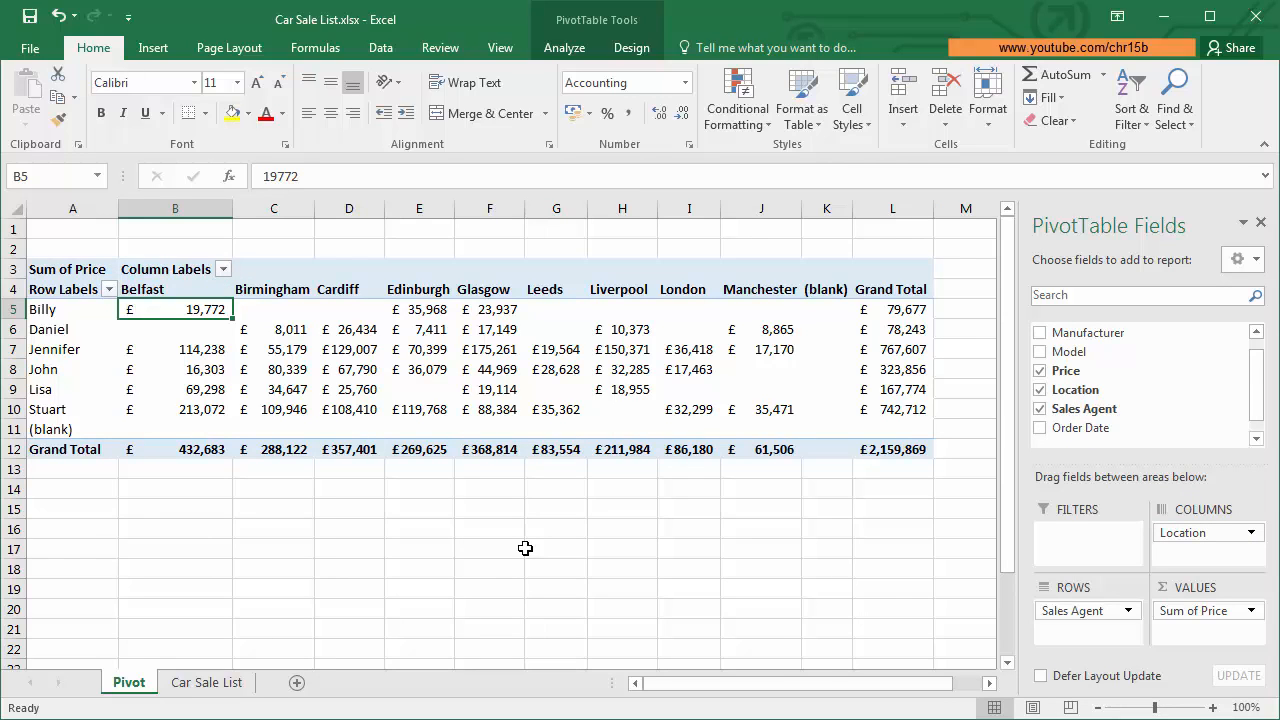
pyautogui.click(63, 349)
pyautogui.click(888, 350)
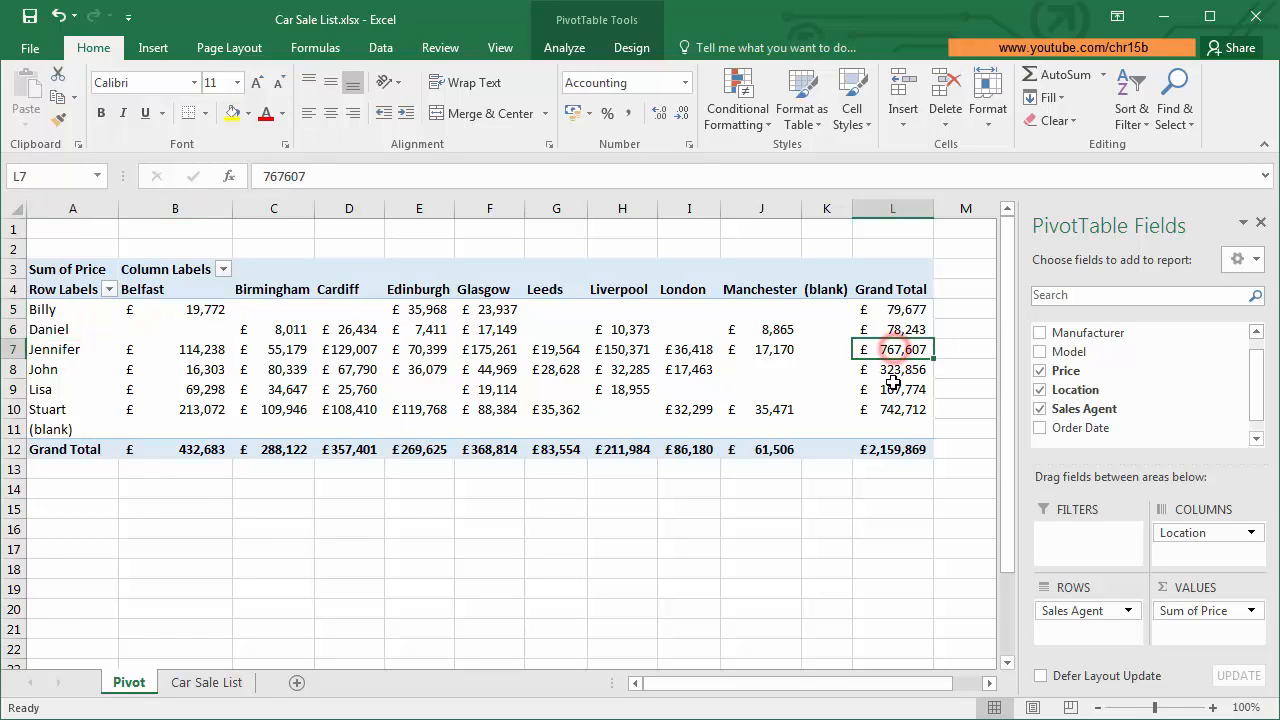
pyautogui.moveTo(880, 373)
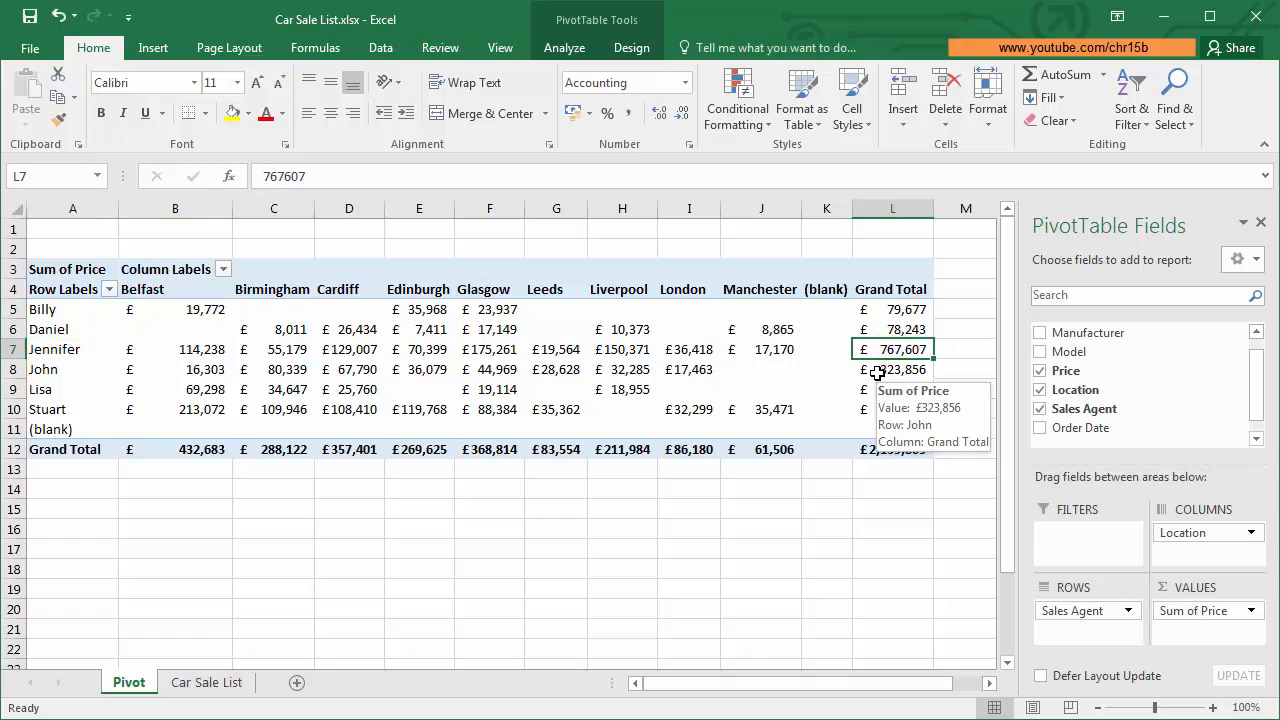
pyautogui.click(629, 347)
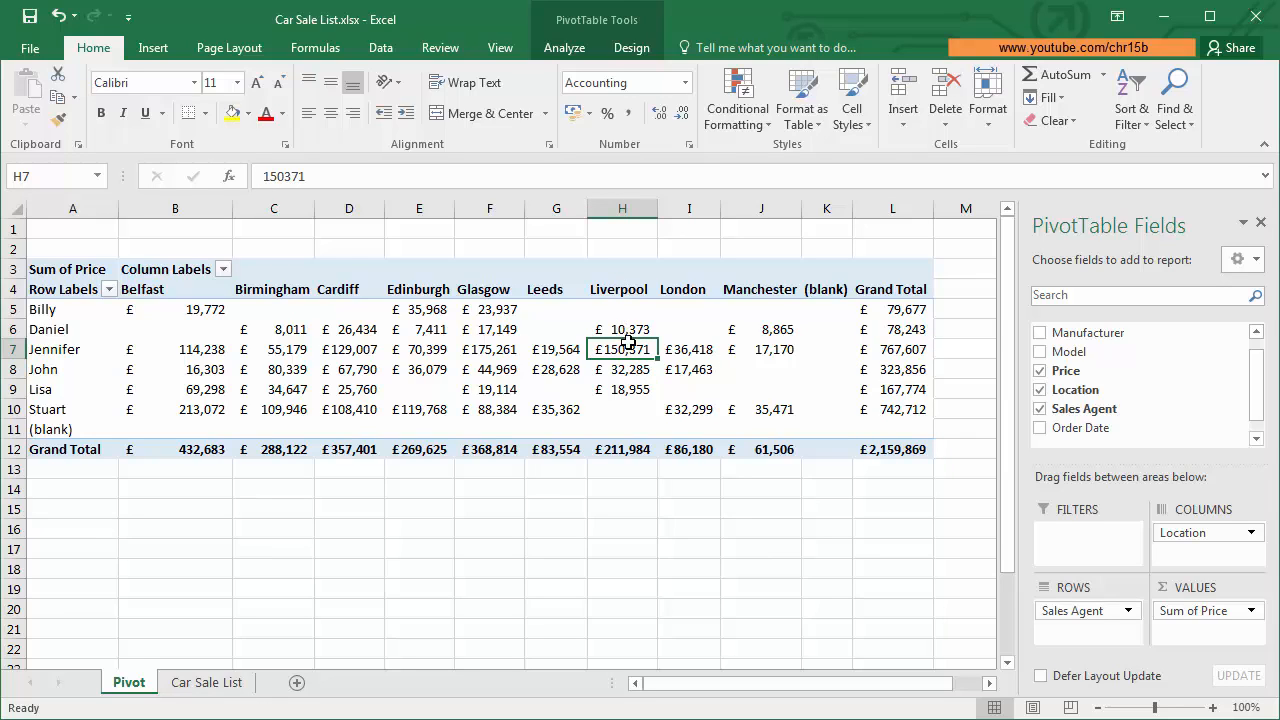
pyautogui.moveTo(642, 355)
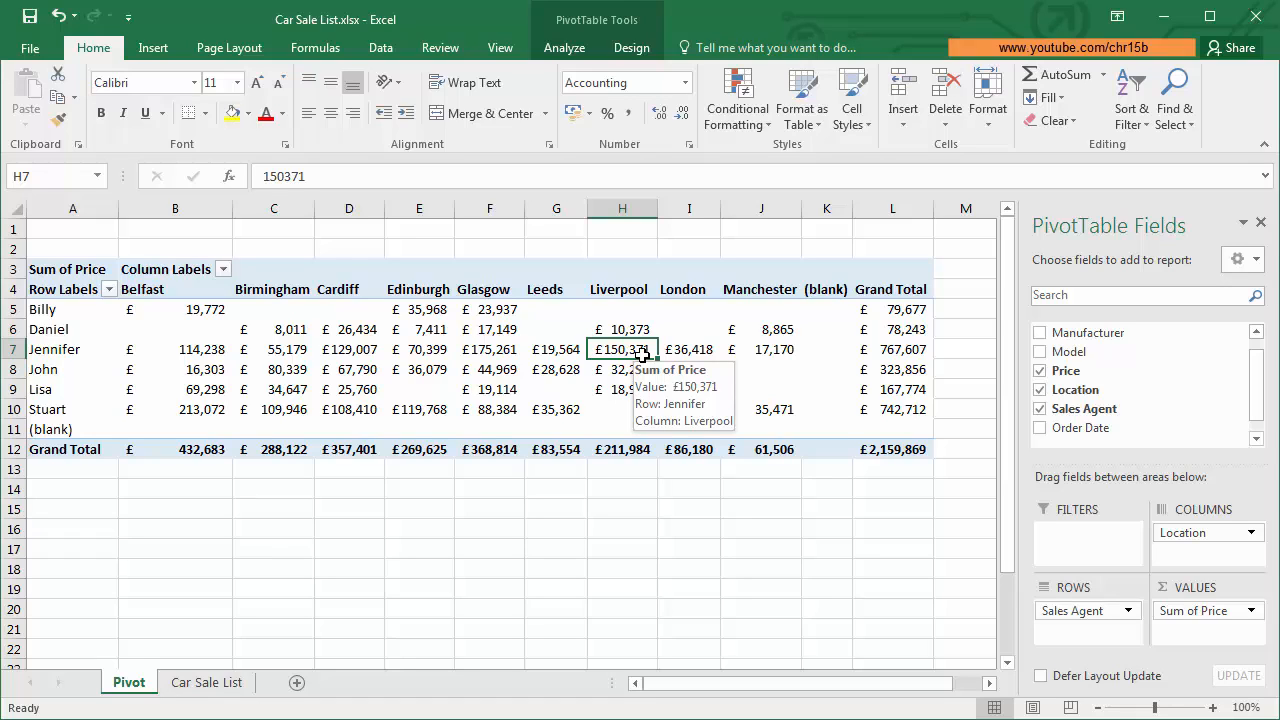
pyautogui.moveTo(640, 384)
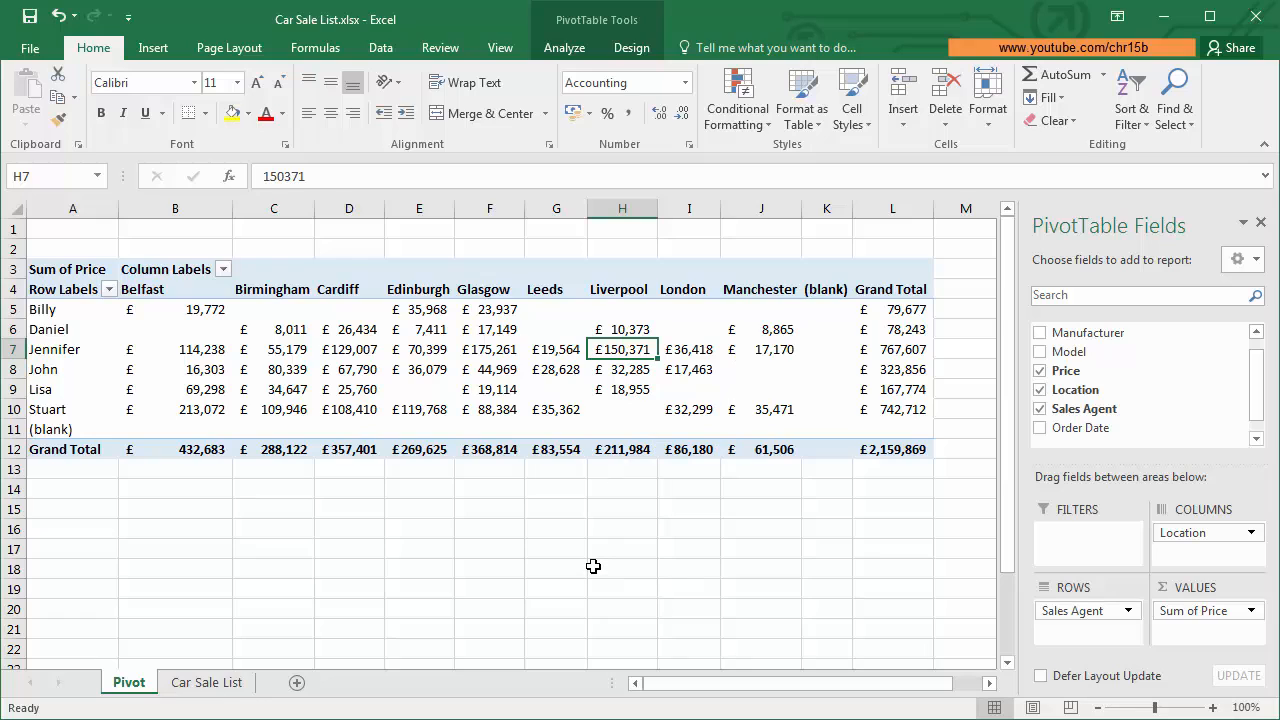
# Step: Drill into the row 7 agent's Liverpool value to list its source records on a new sheet and compare them with the PivotTable
pyautogui.doubleClick(623, 349)
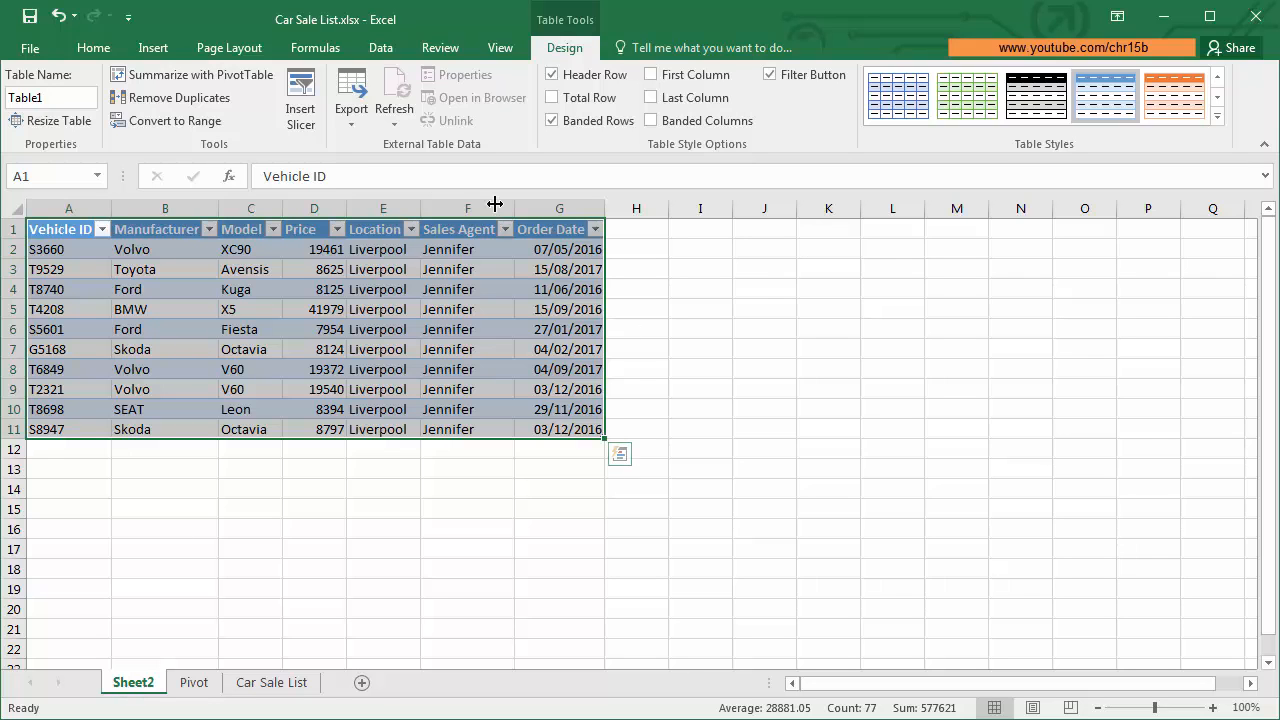
pyautogui.click(189, 687)
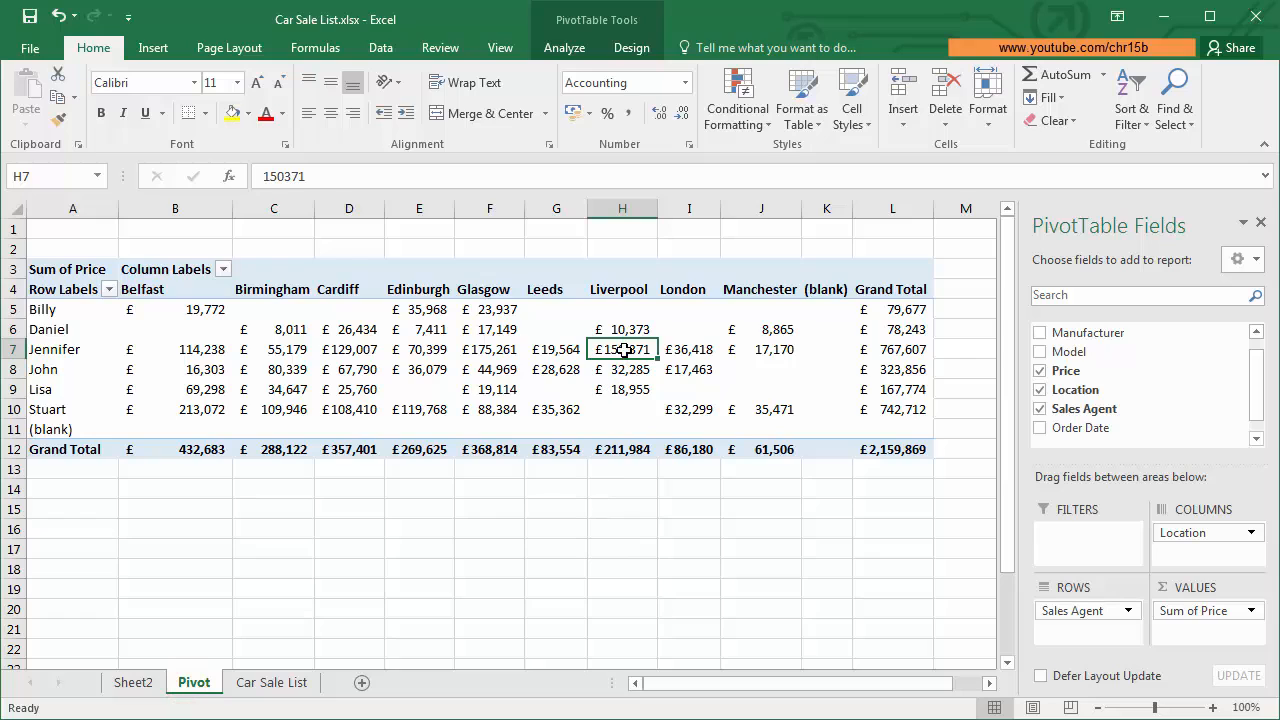
pyautogui.moveTo(619, 348)
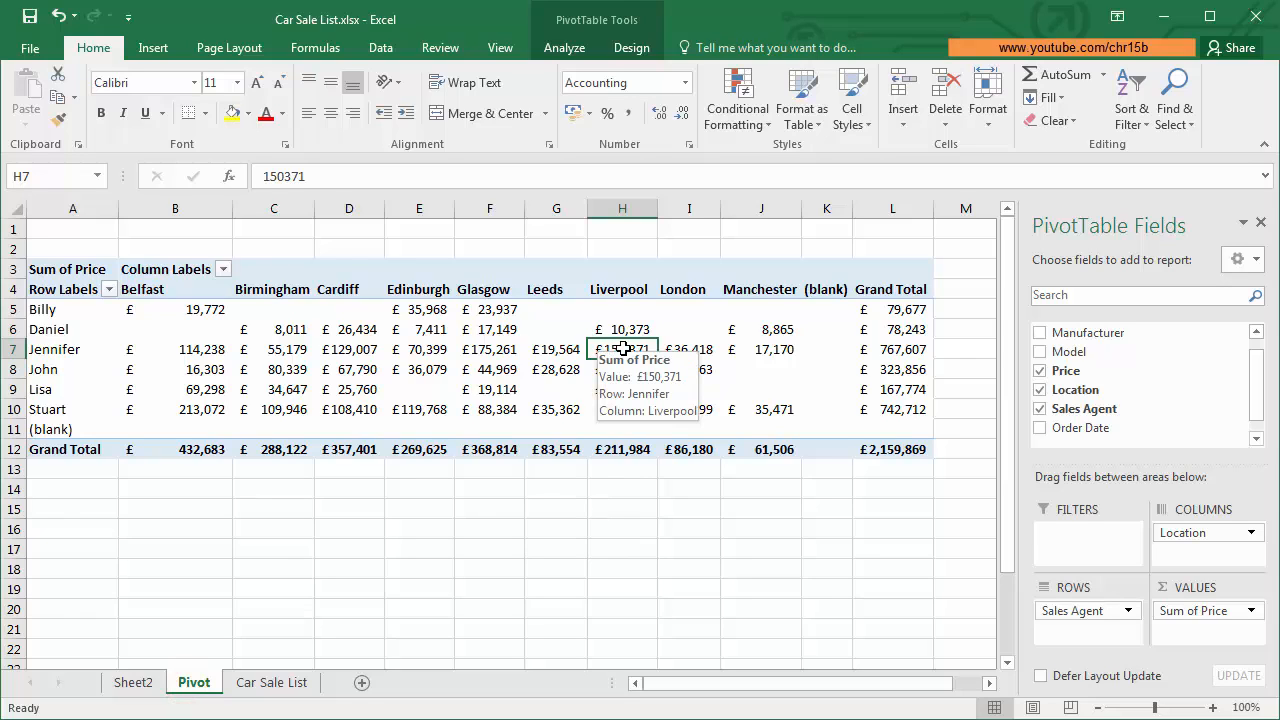
pyautogui.moveTo(62, 350)
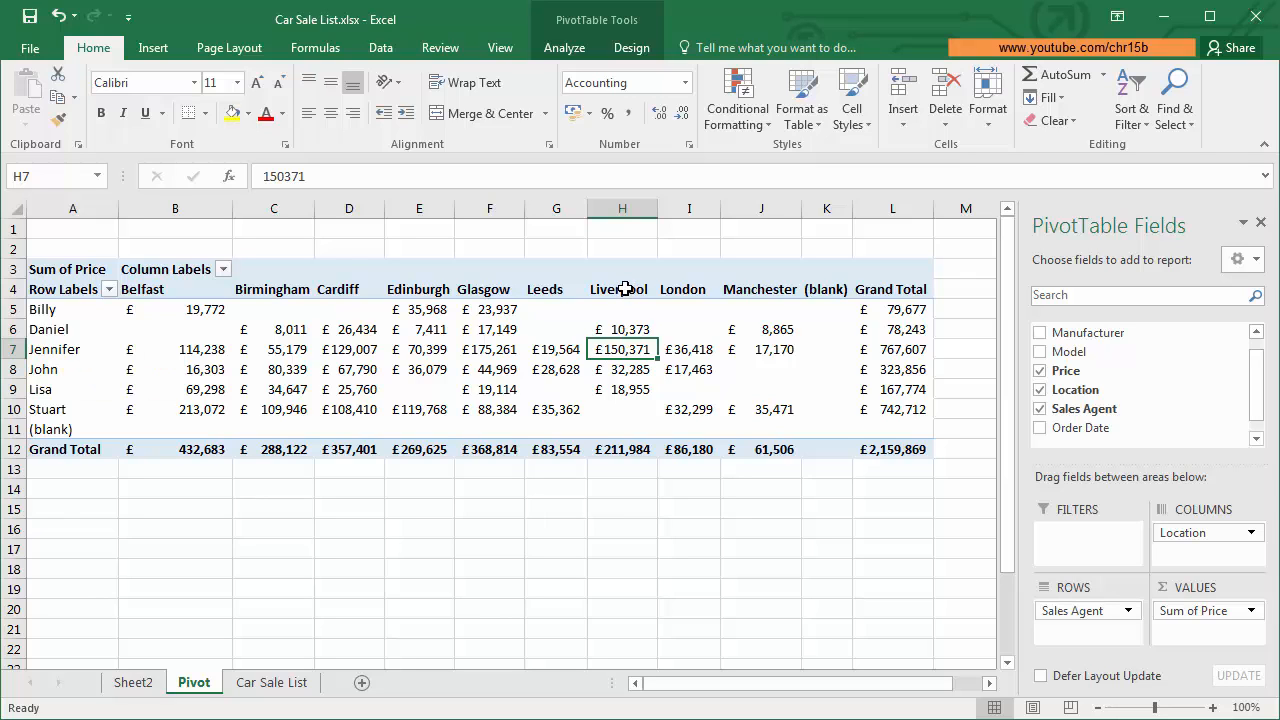
pyautogui.moveTo(624, 289)
pyautogui.click(131, 682)
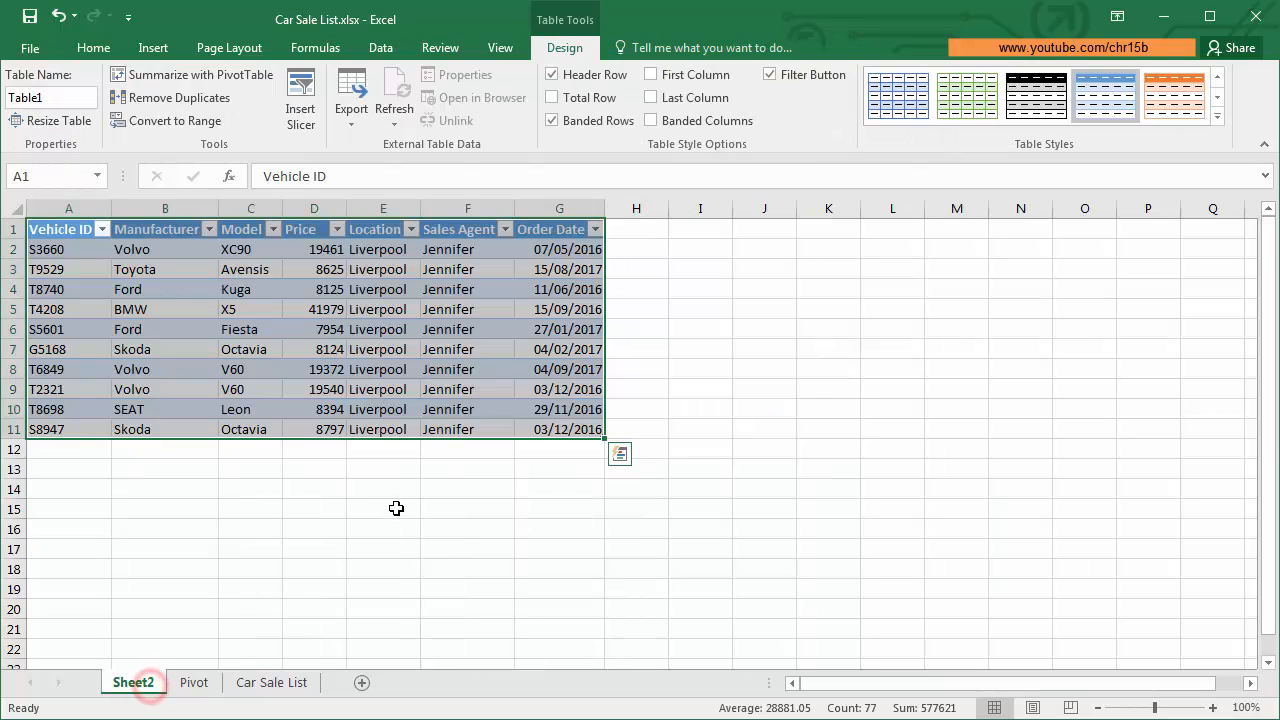
pyautogui.click(396, 508)
pyautogui.click(380, 484)
pyautogui.click(378, 468)
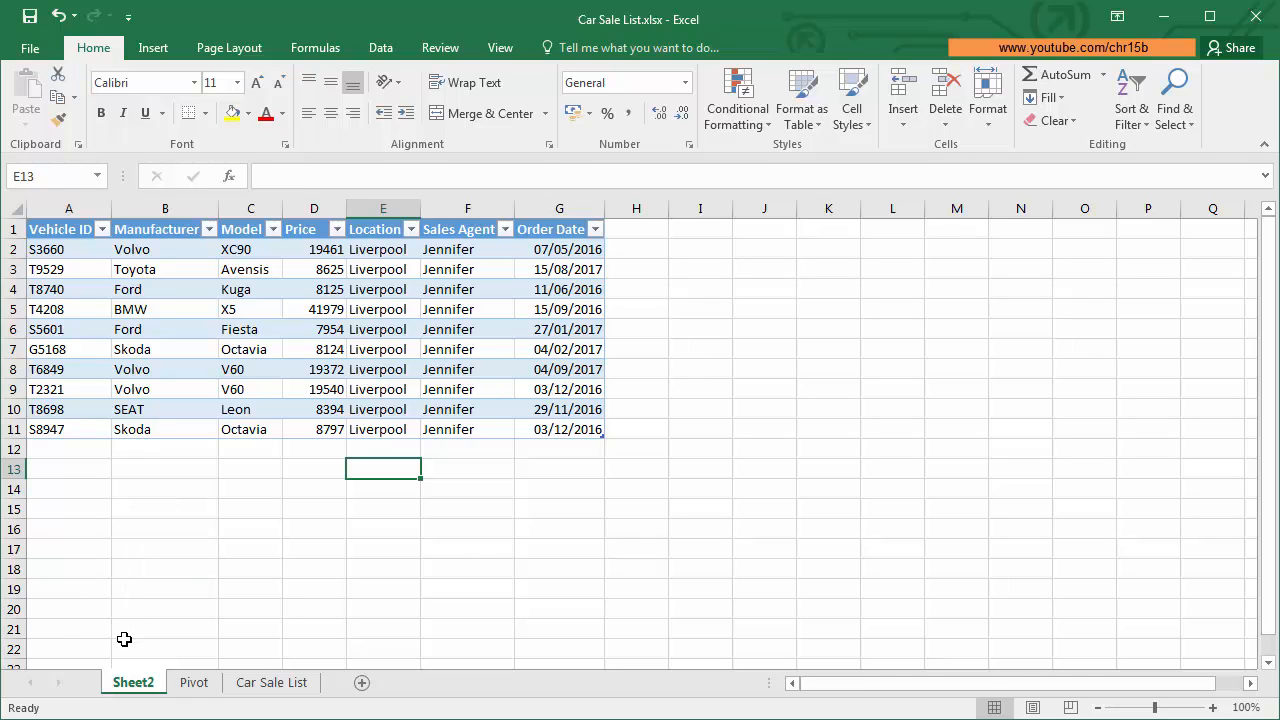
# Step: Delete the drill-down sheet Sheet2 from the workbook
pyautogui.rightClick(152, 688)
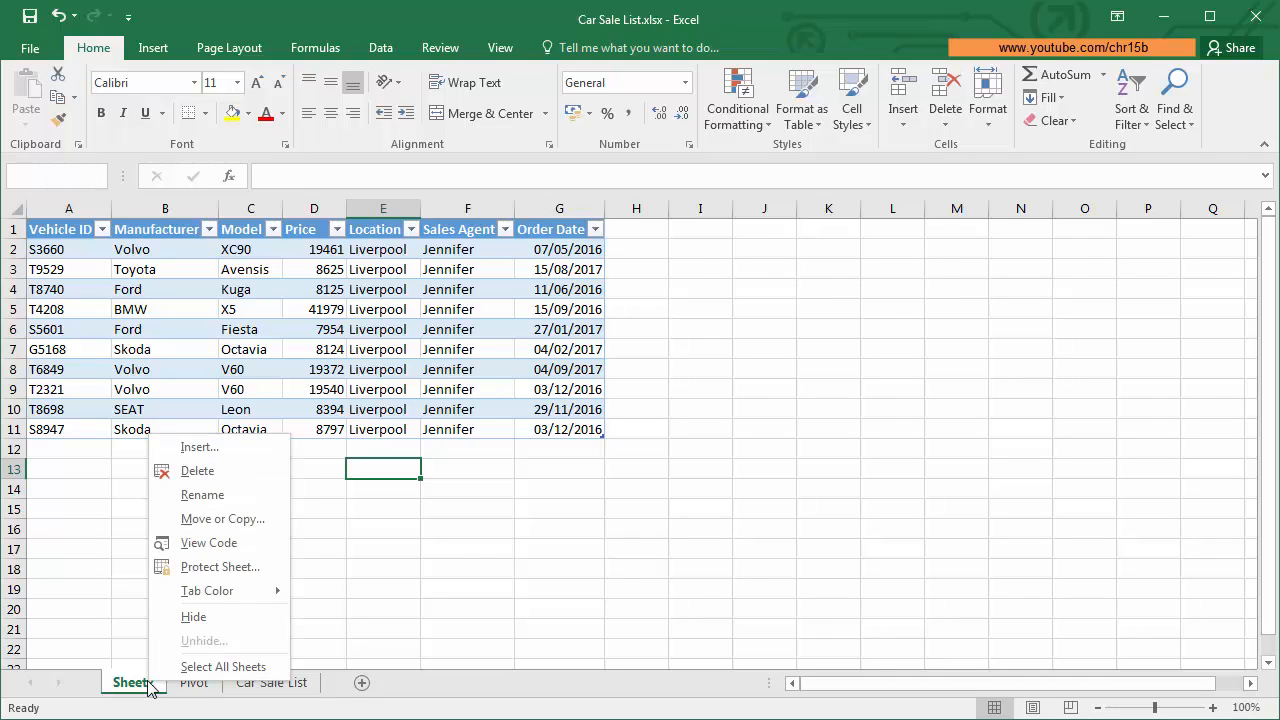
pyautogui.click(212, 474)
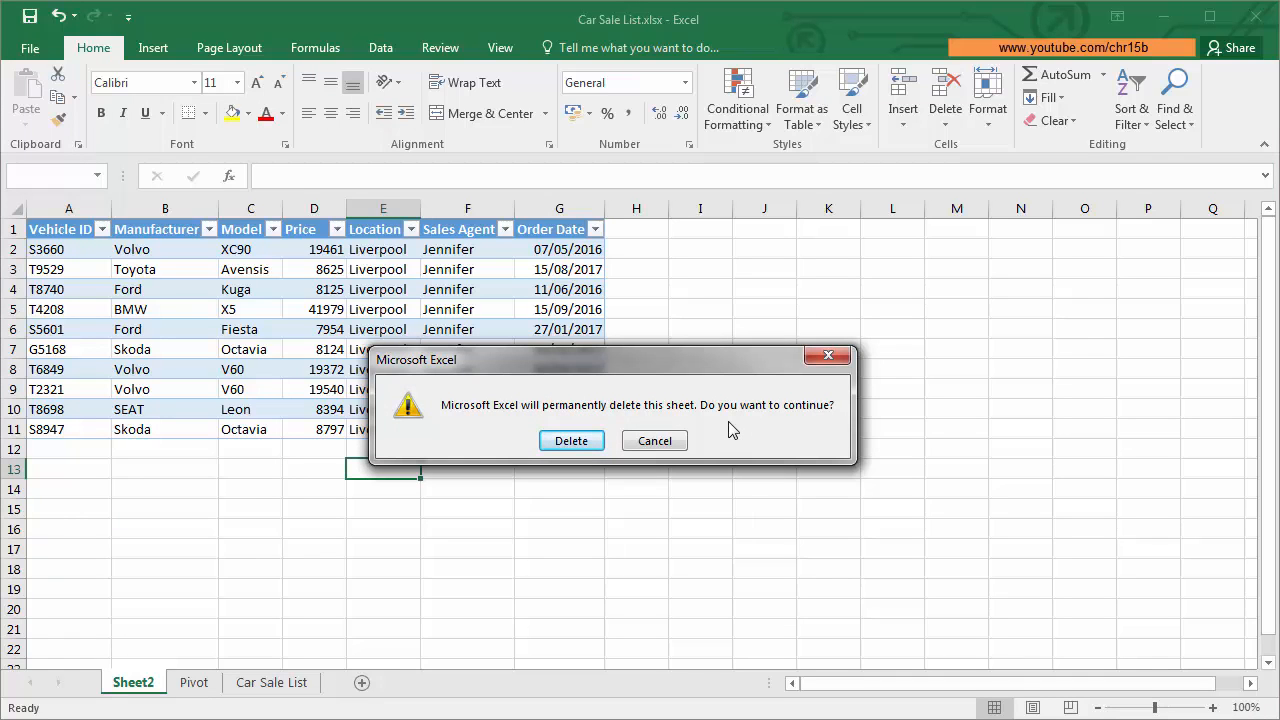
pyautogui.click(574, 441)
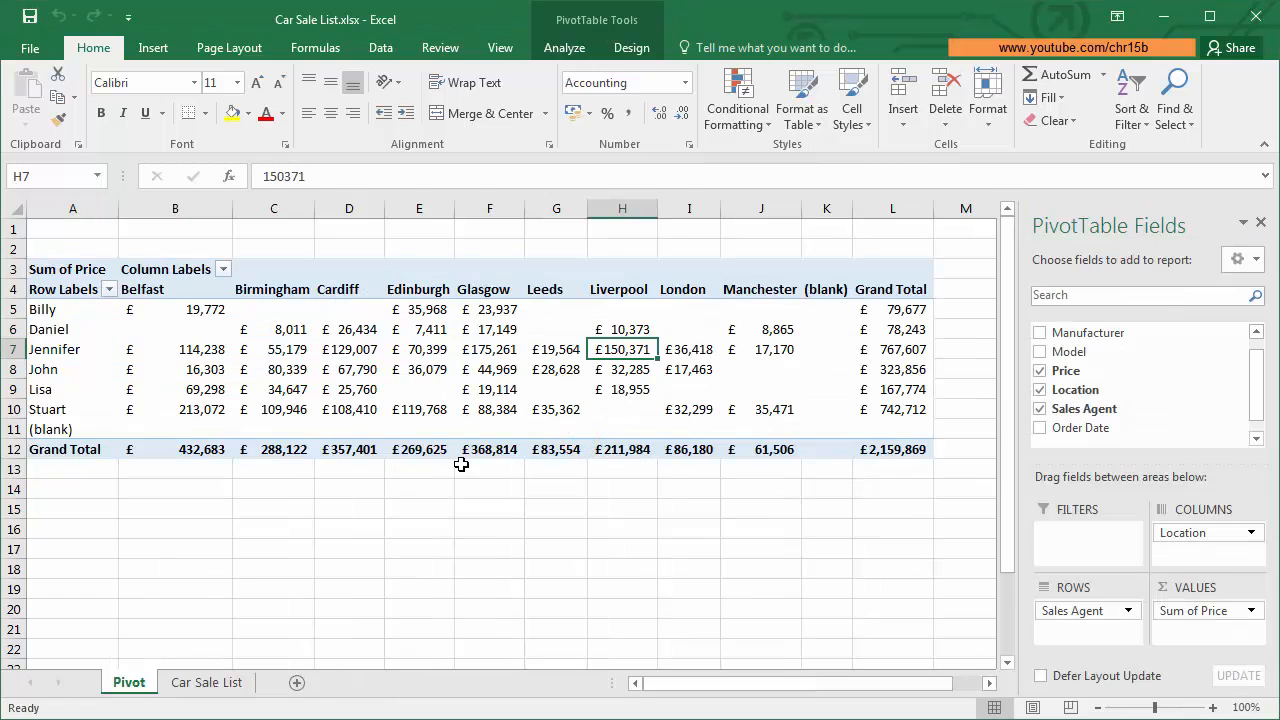
# Step: Check the PivotTable's (blank) column and row, and filter (blank) out of the Location column labels
pyautogui.click(230, 683)
pyautogui.click(145, 683)
pyautogui.moveTo(423, 408)
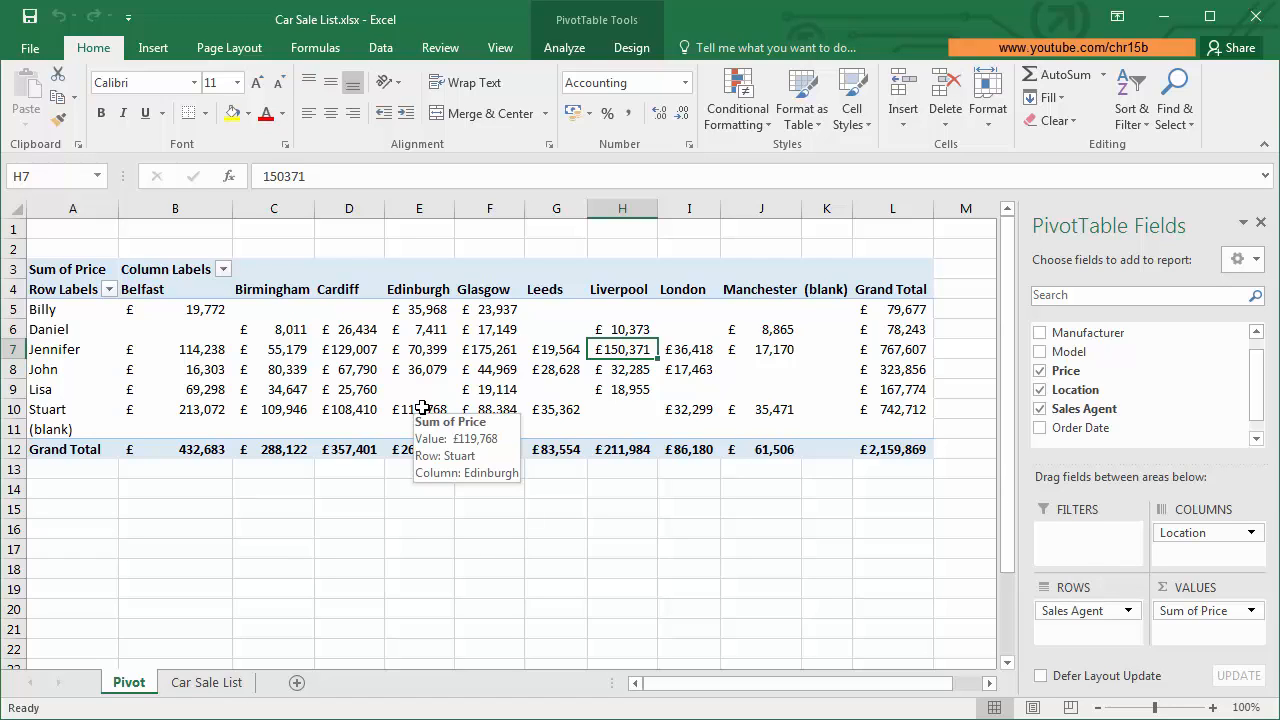
pyautogui.moveTo(828, 308); pyautogui.dragTo(826, 430)
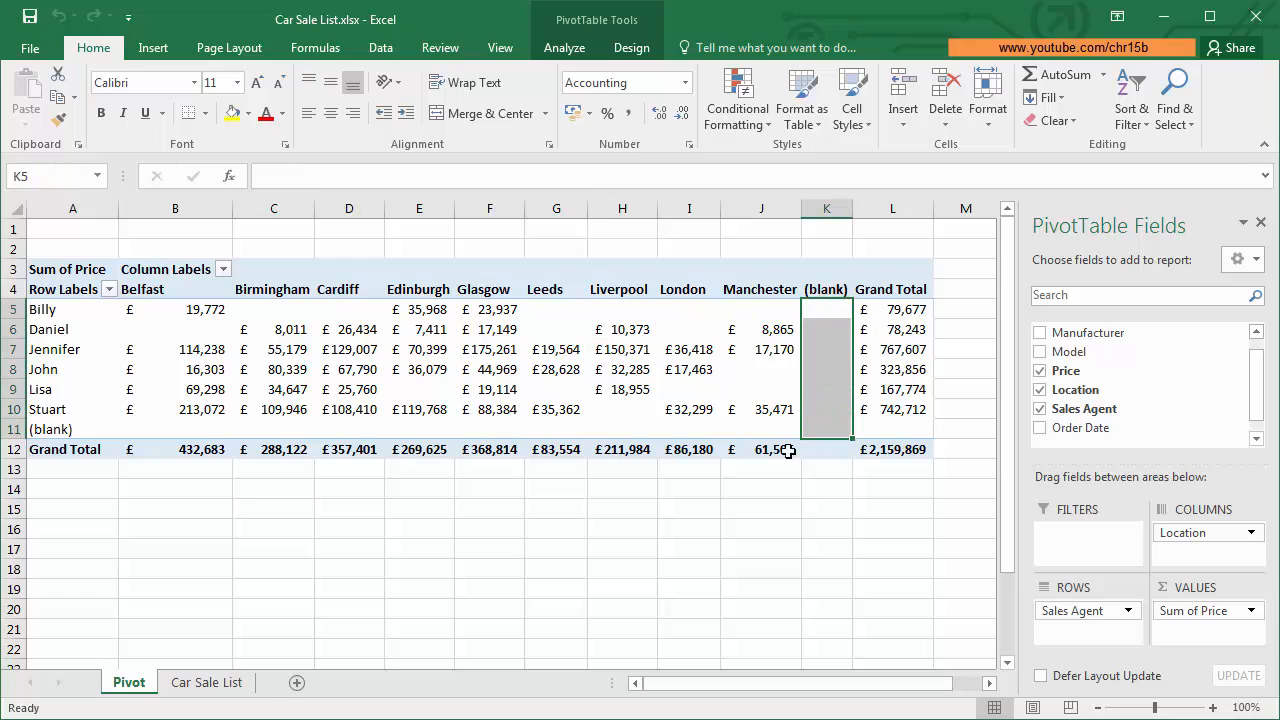
pyautogui.moveTo(150, 430); pyautogui.dragTo(926, 430)
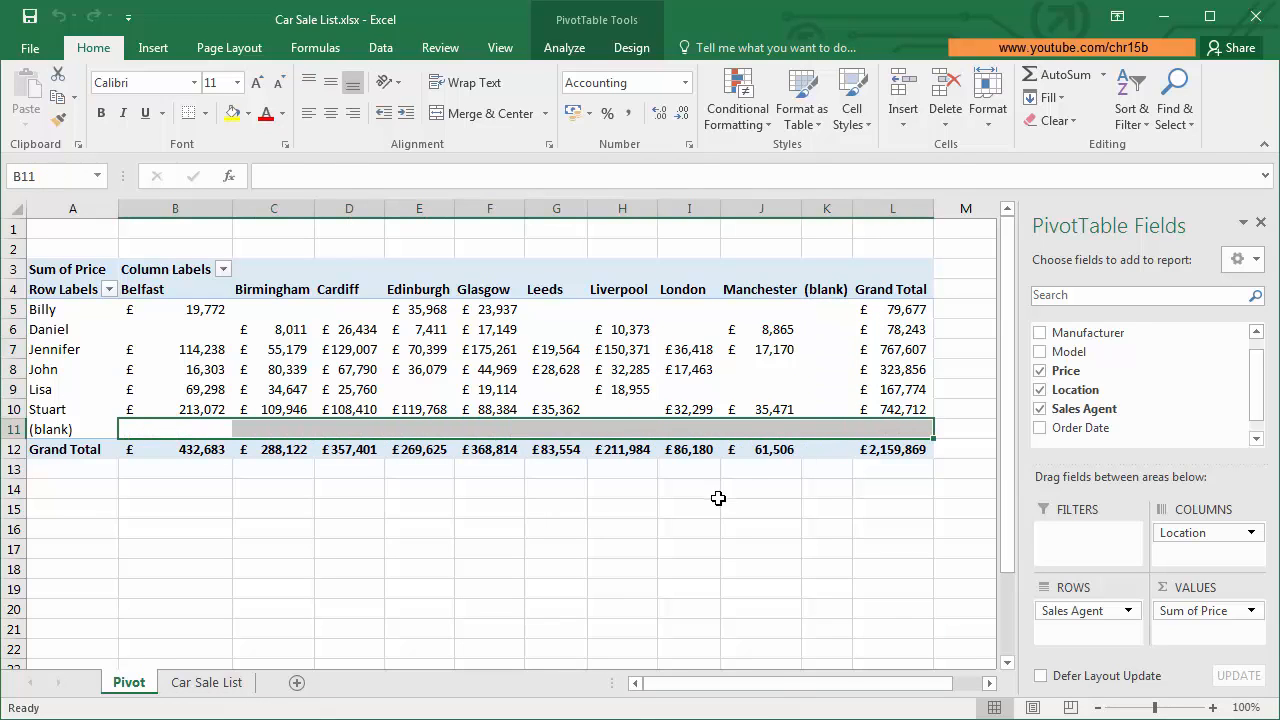
pyautogui.click(718, 498)
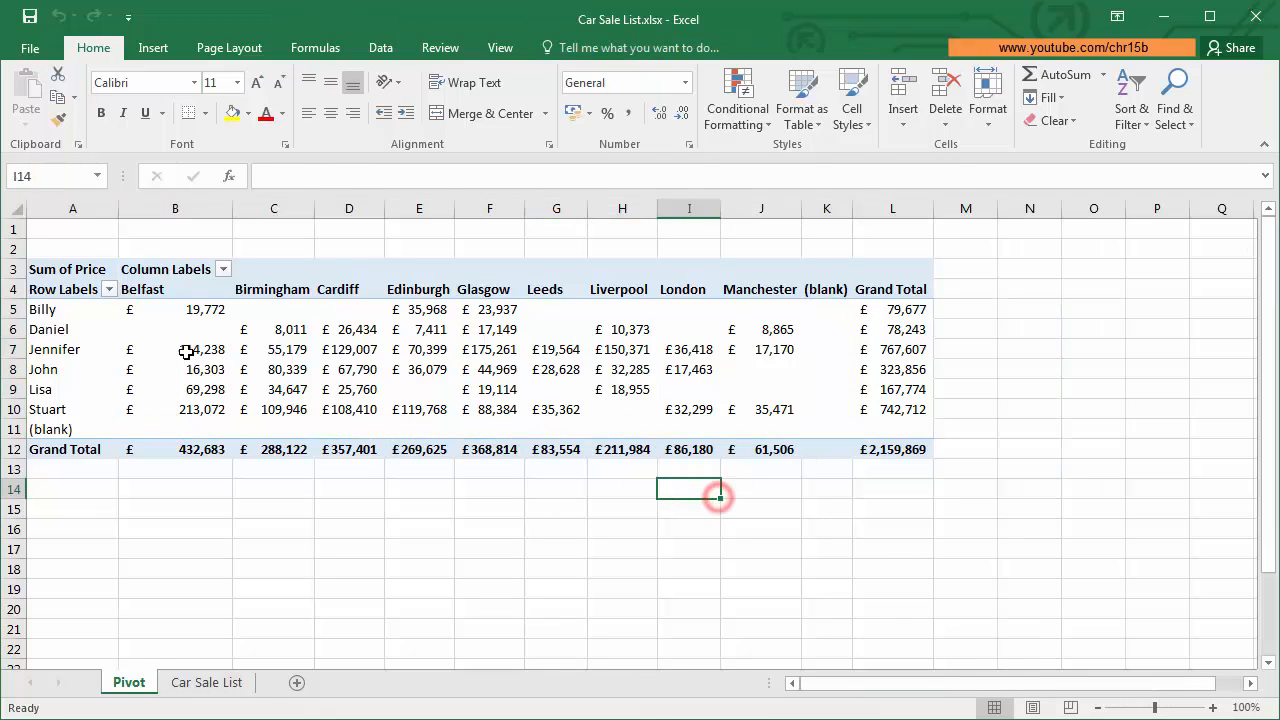
pyautogui.click(223, 270)
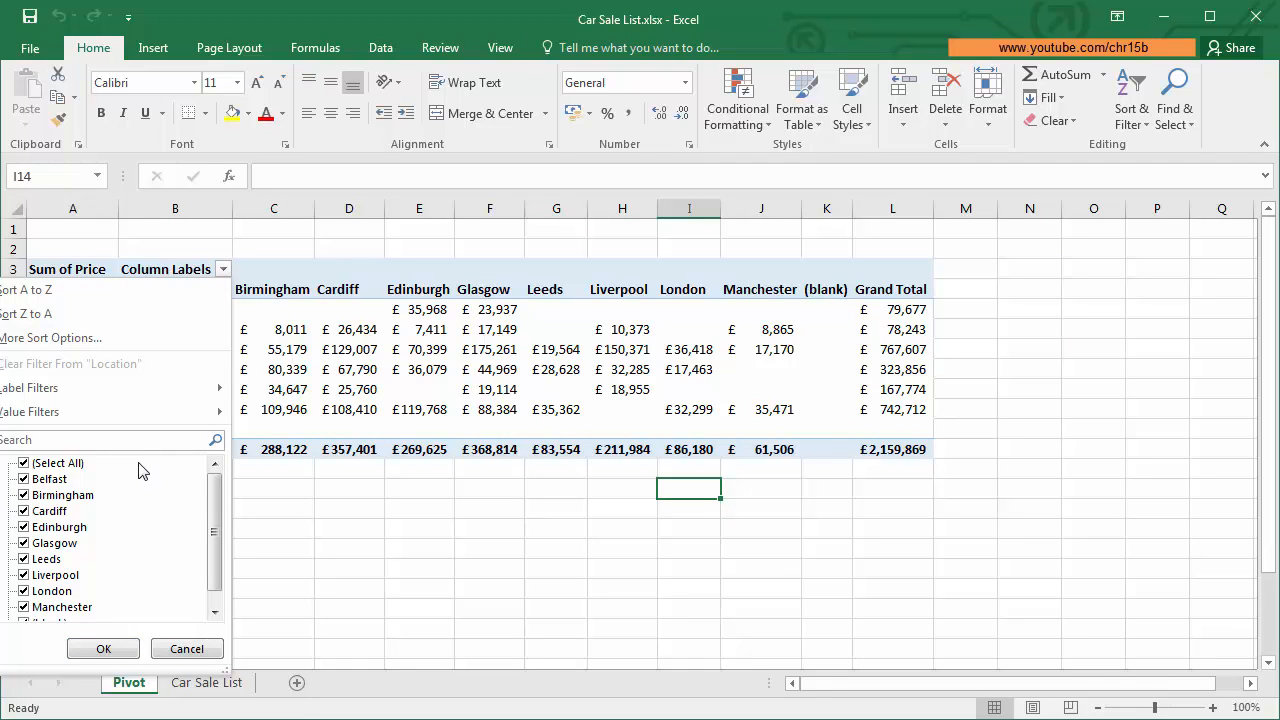
pyautogui.moveTo(214, 488); pyautogui.dragTo(214, 502)
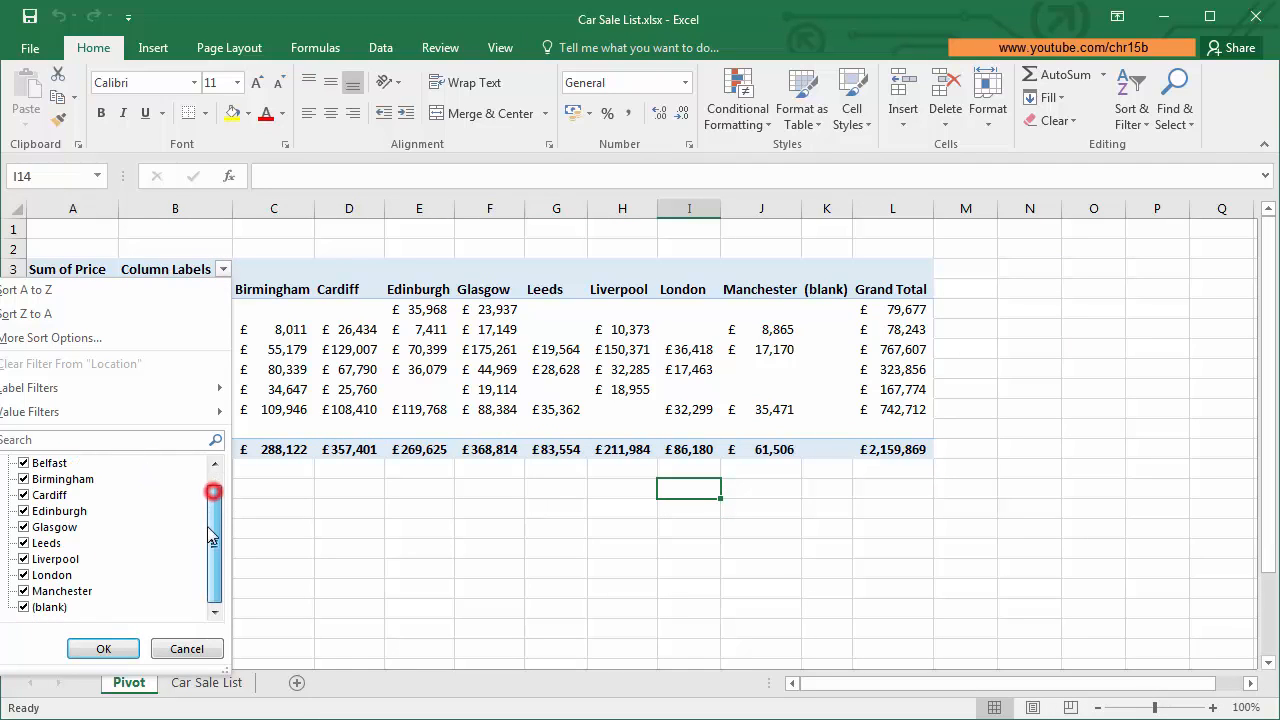
pyautogui.click(24, 607)
pyautogui.click(103, 648)
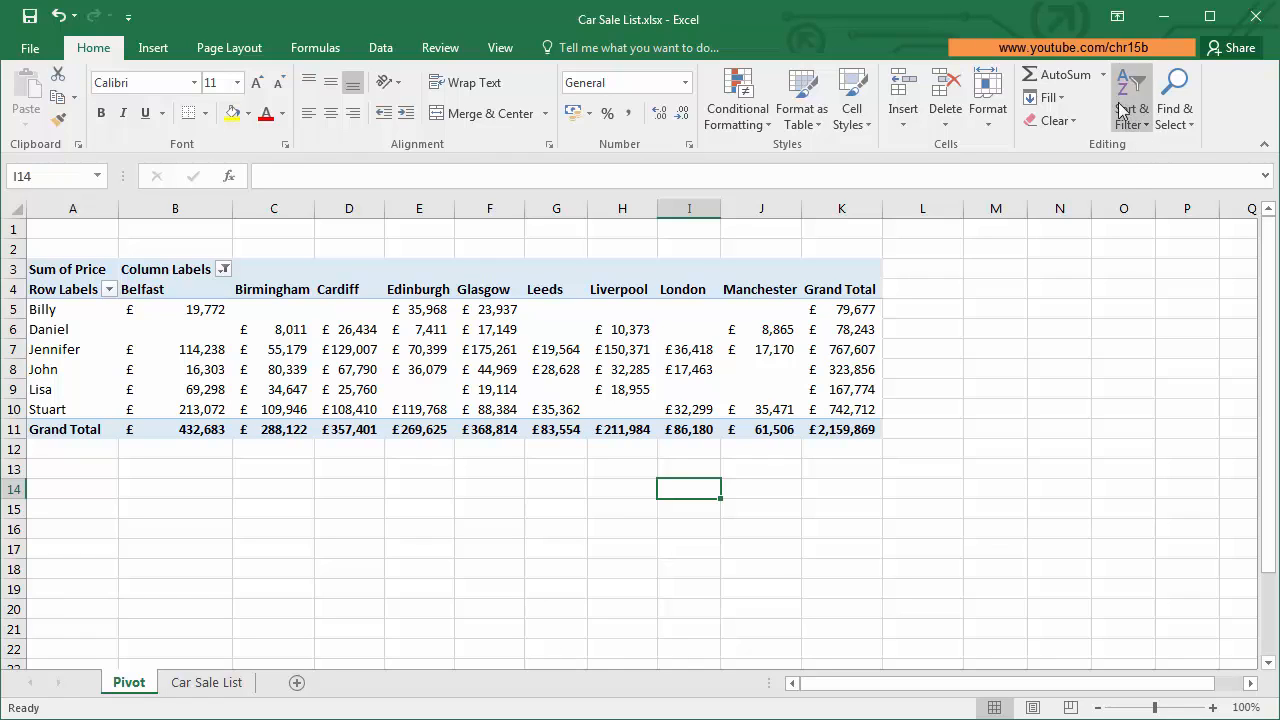
# Step: Add Order Date as the PivotTable's report filter field
pyautogui.click(594, 372)
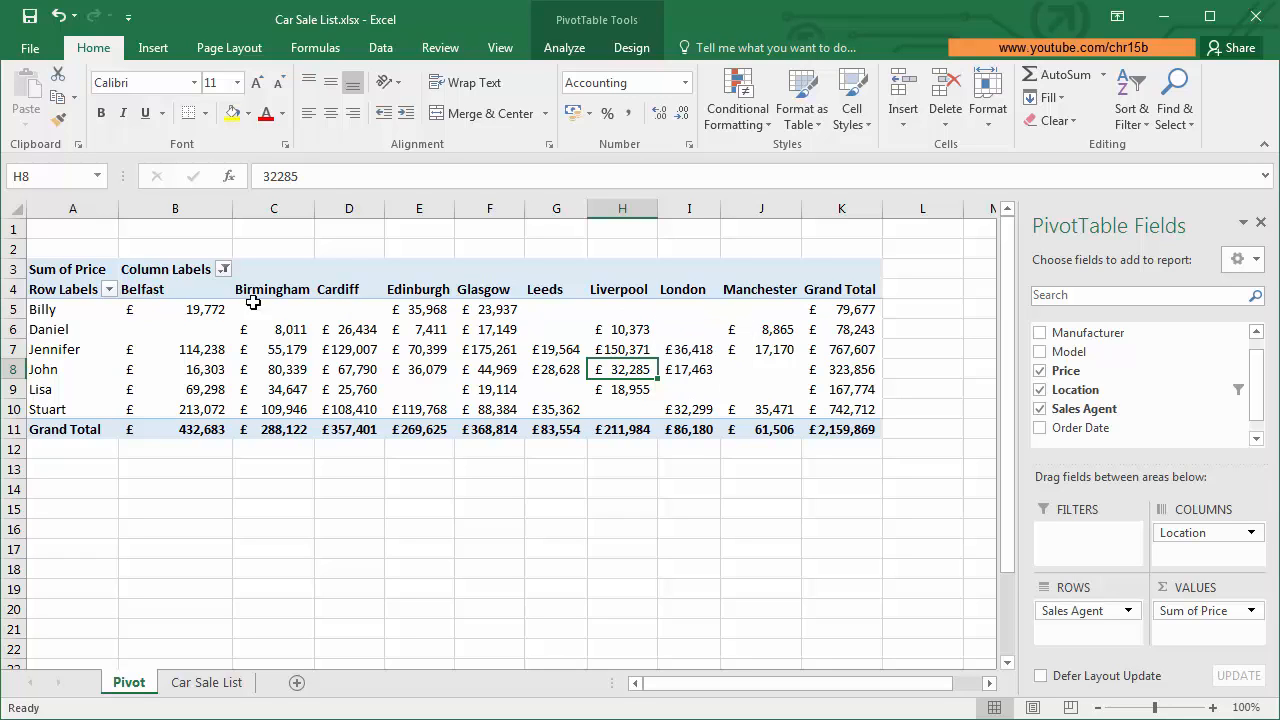
pyautogui.moveTo(185, 309)
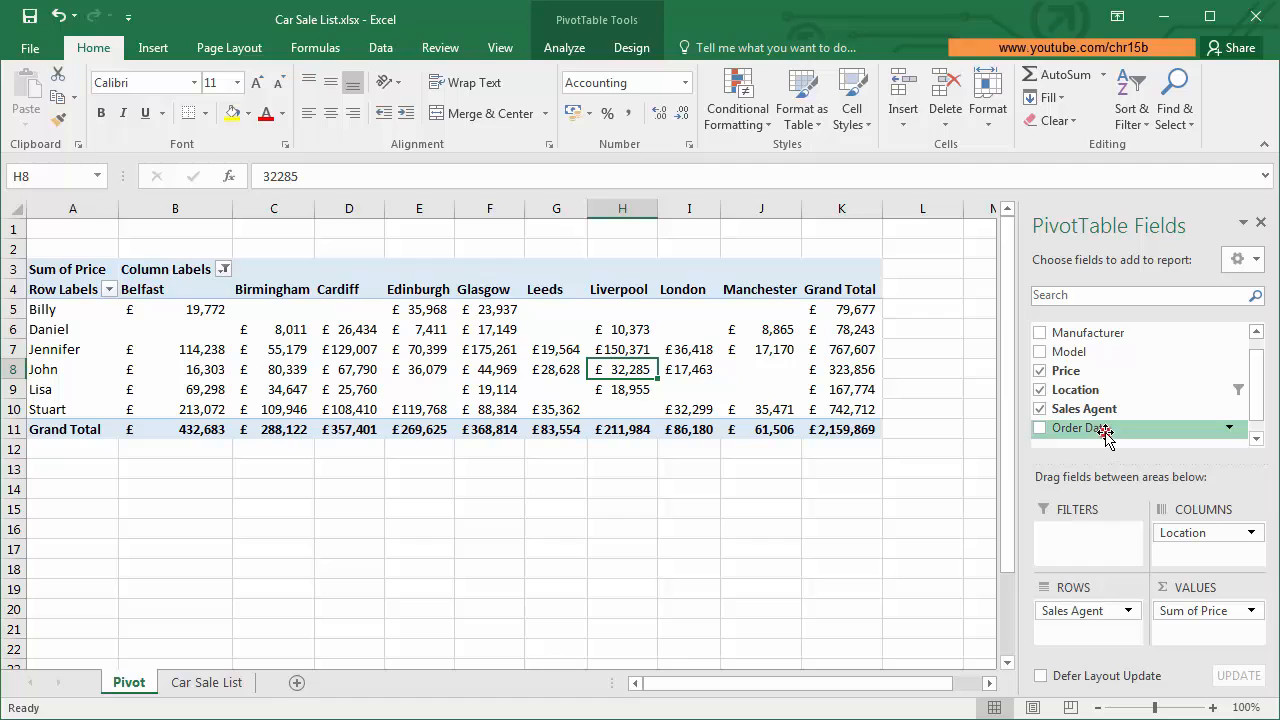
pyautogui.moveTo(1105, 432); pyautogui.dragTo(1083, 553)
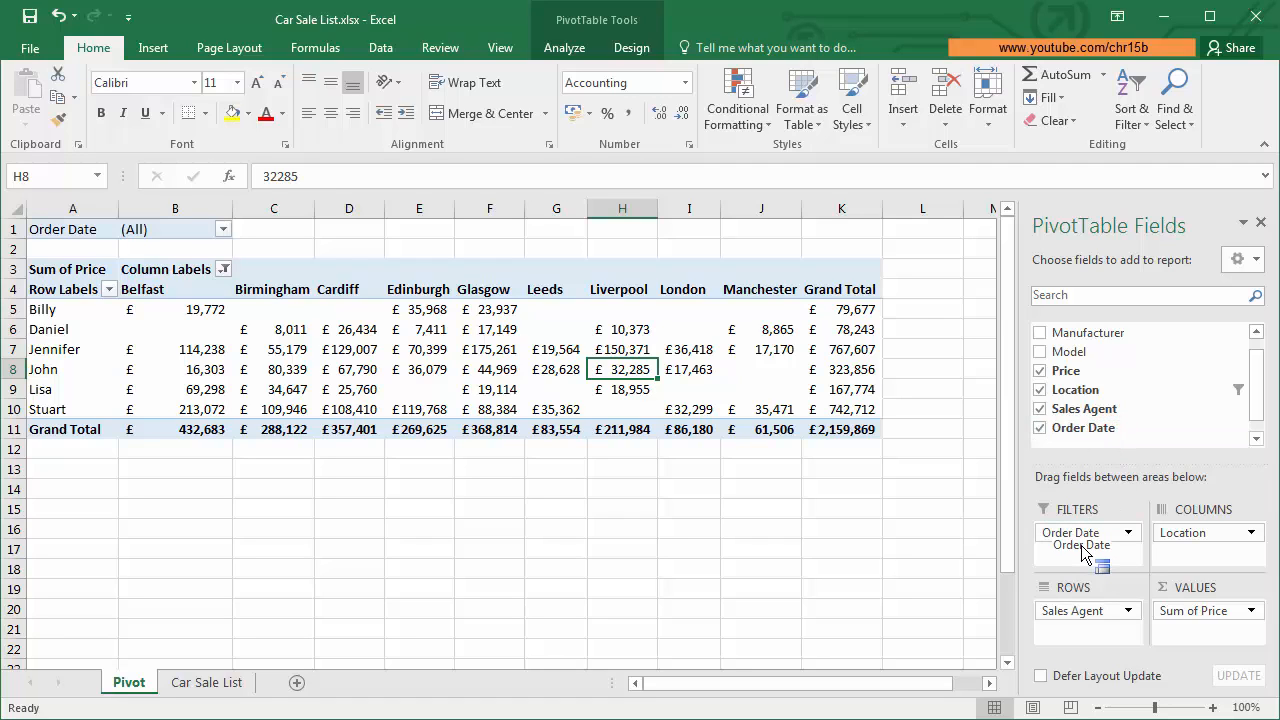
# Step: Look through the dates offered by the Order Date report filter and the commands available for that field
pyautogui.click(222, 230)
pyautogui.moveTo(215, 290); pyautogui.dragTo(197, 447)
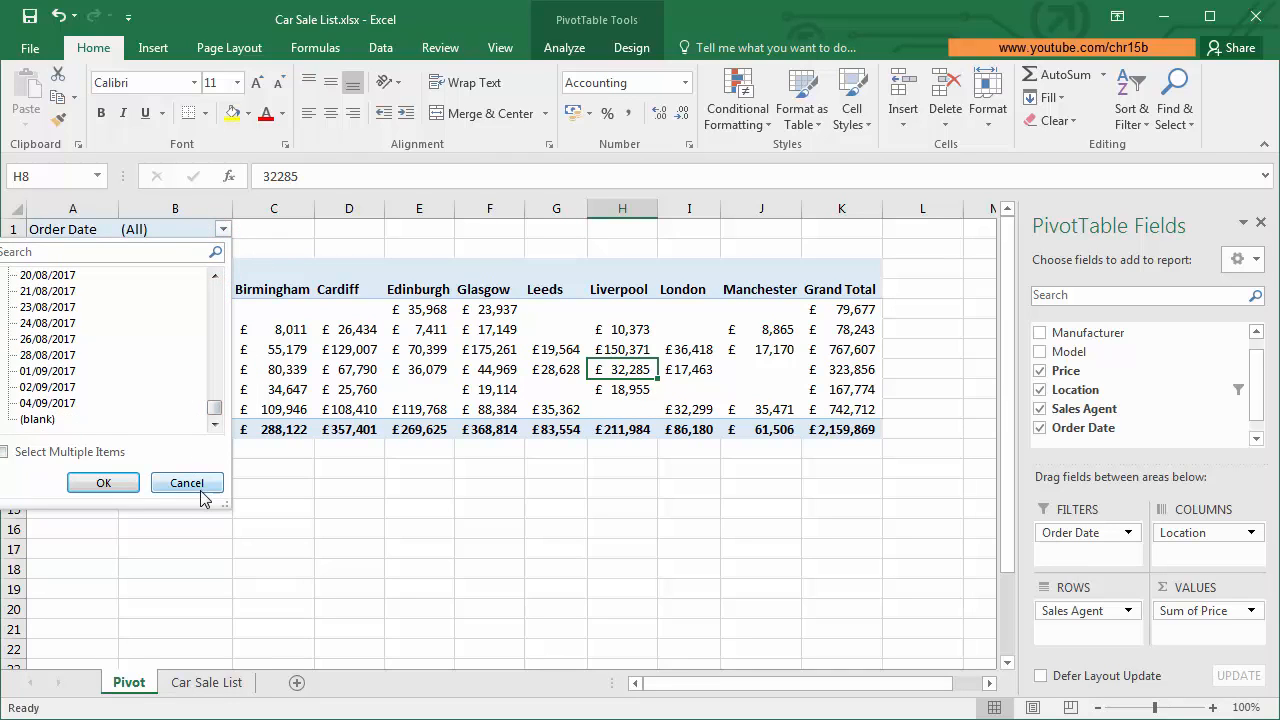
pyautogui.click(186, 483)
pyautogui.rightClick(168, 237)
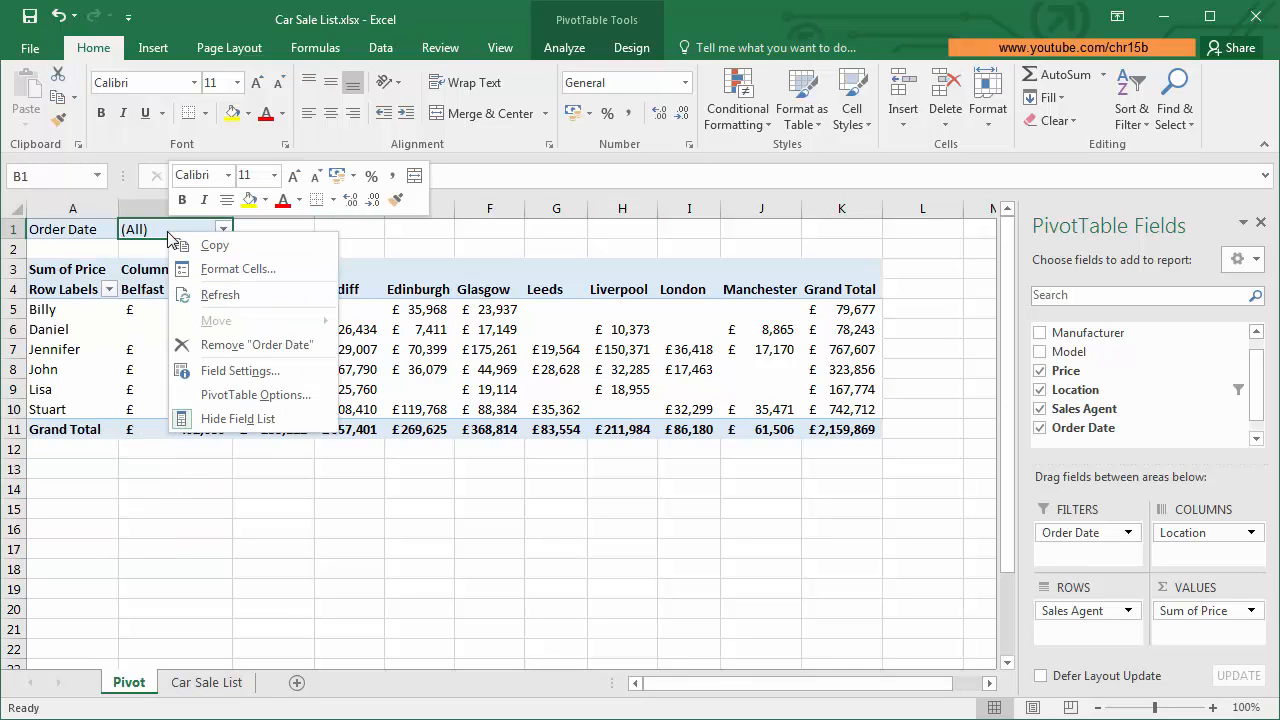
pyautogui.click(82, 459)
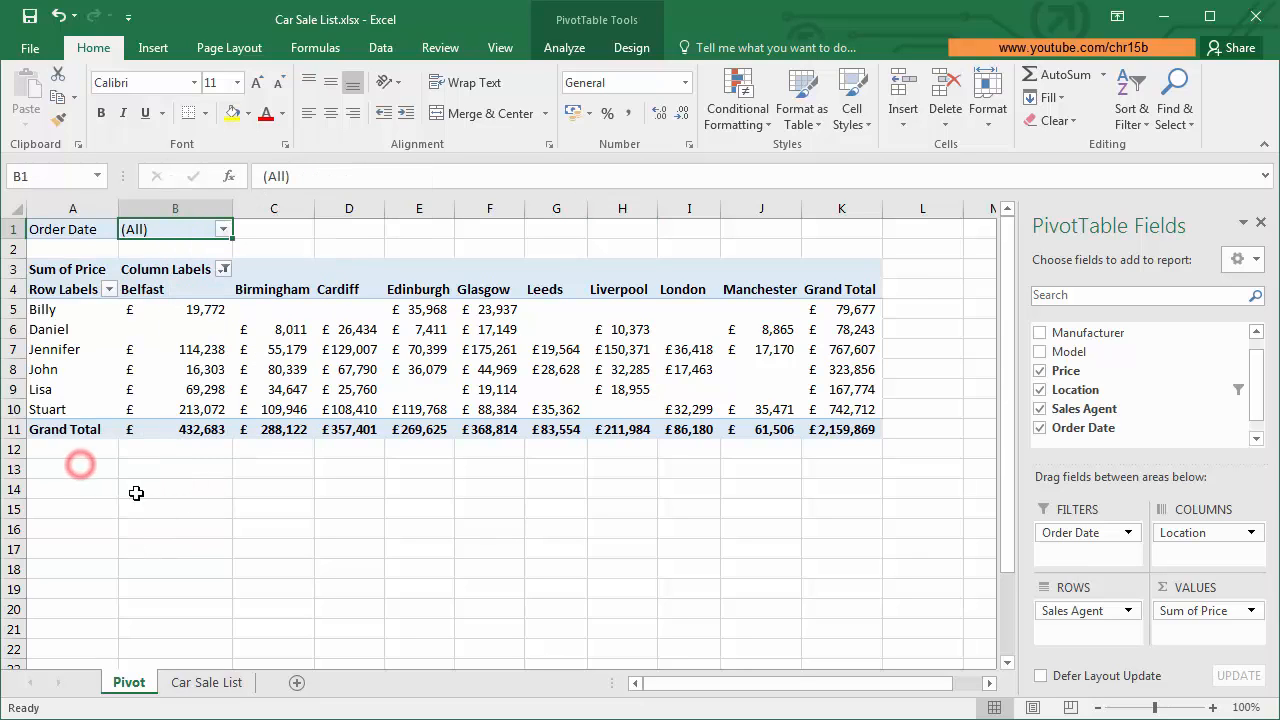